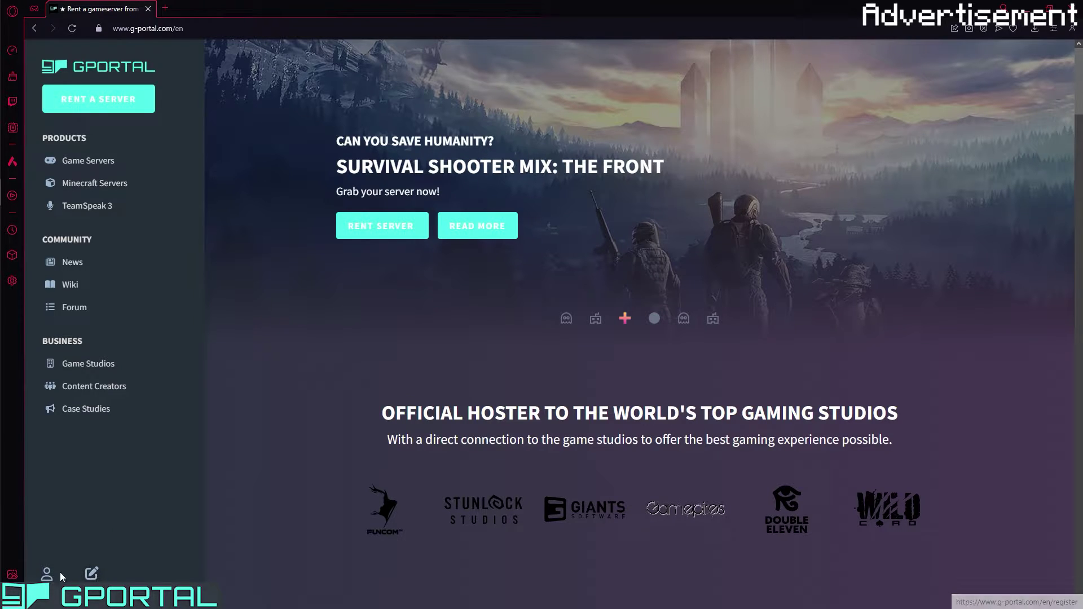
Open the registration page and confirm the page language stays English.
left_click(92, 574)
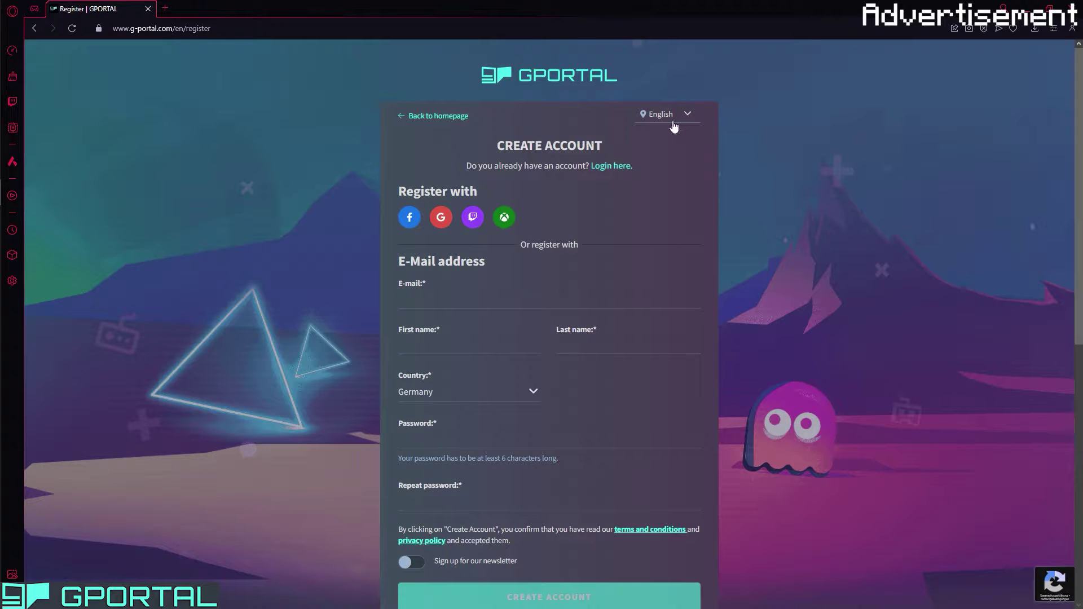
left_click(675, 119)
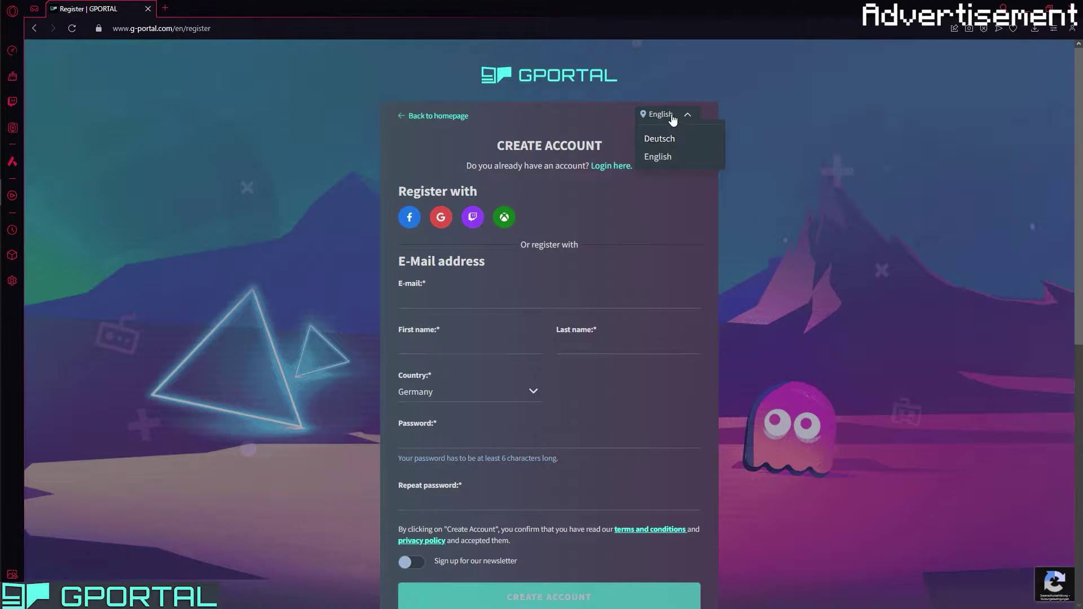
left_click(686, 115)
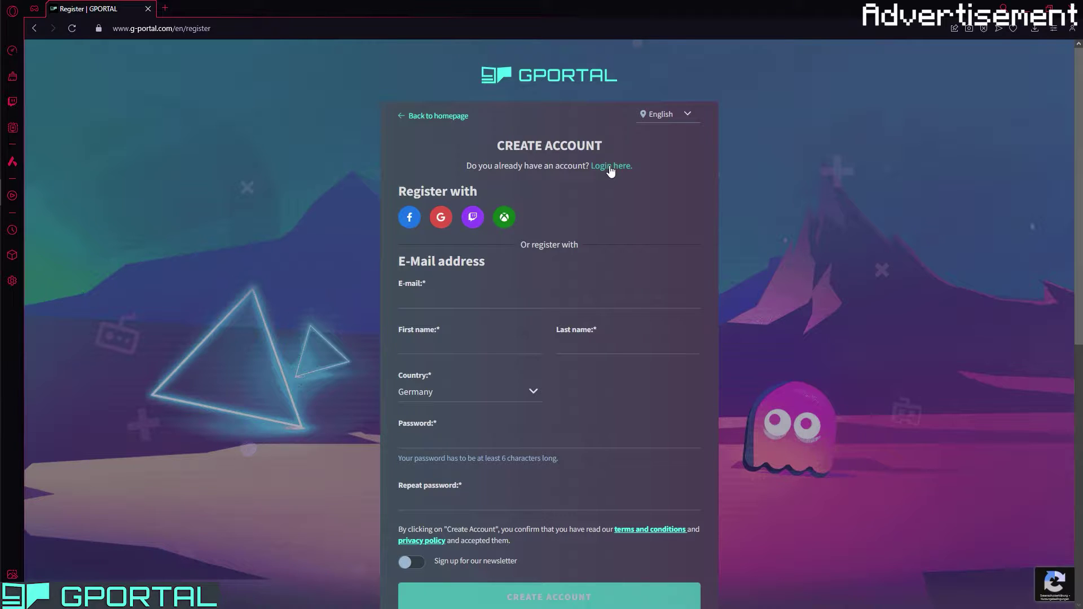
Log in to the existing account with its username and password.
left_click(611, 168)
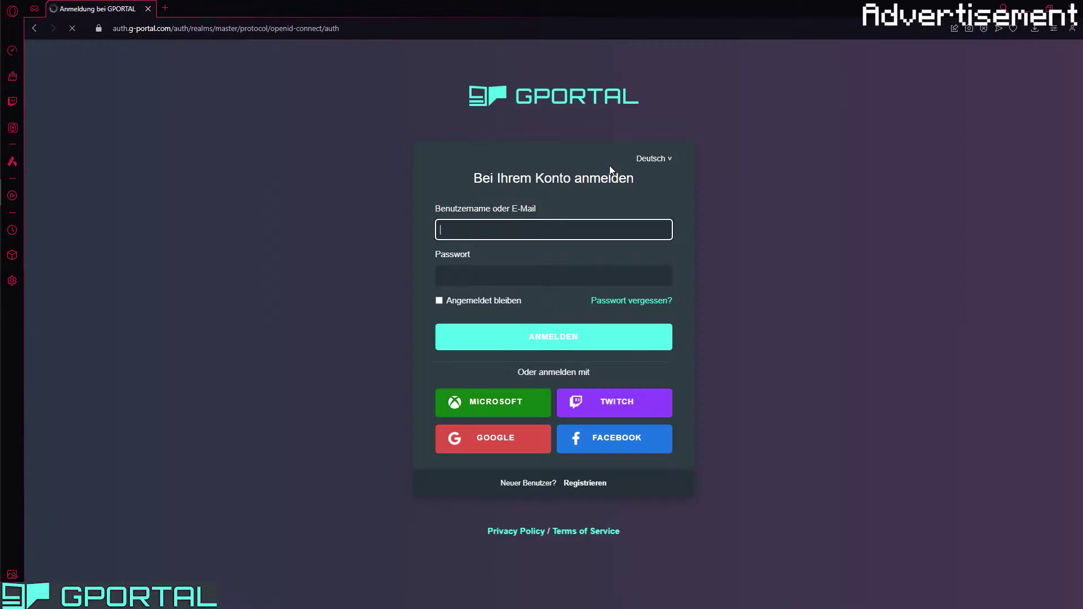
left_click(541, 228)
left_click(553, 254)
left_click(554, 334)
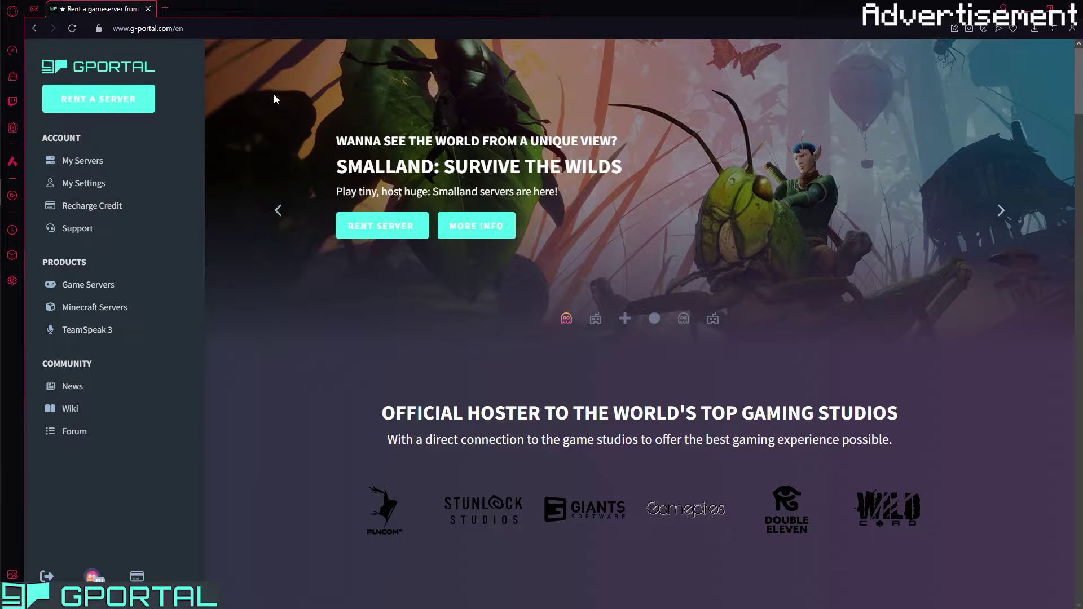
Go from the Game Servers overview to the Minecraft server hosting offers.
left_click(125, 98)
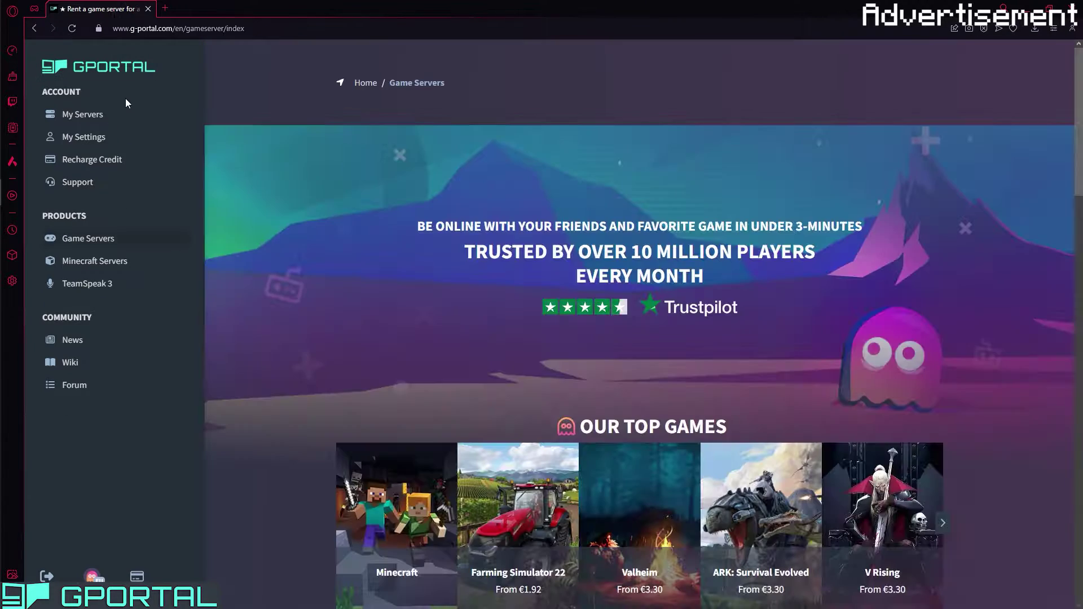
scroll(638, 242, "down", 3)
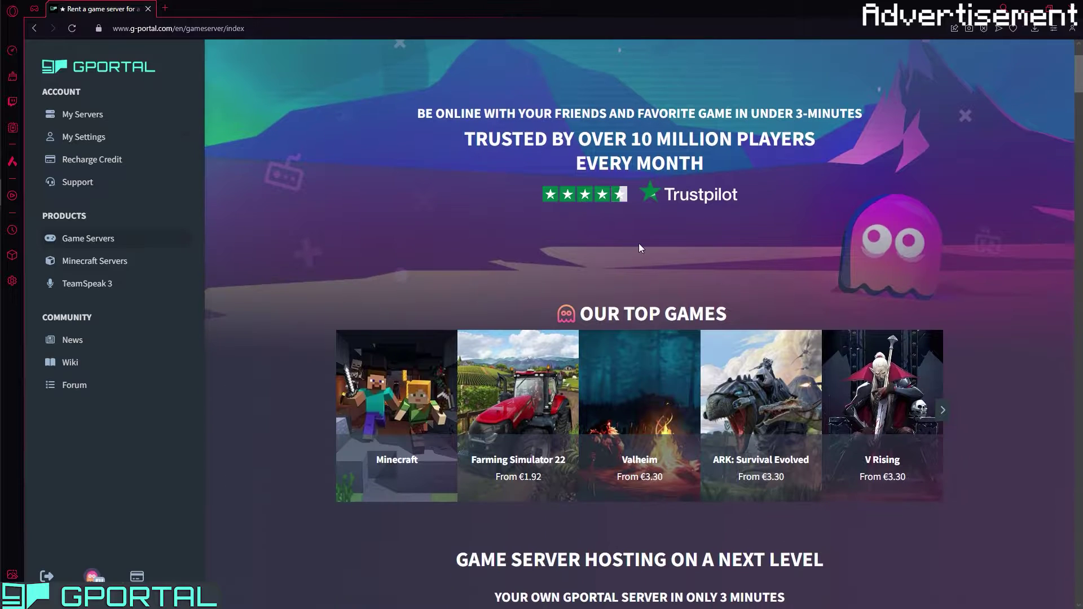
mouse_move(395, 409)
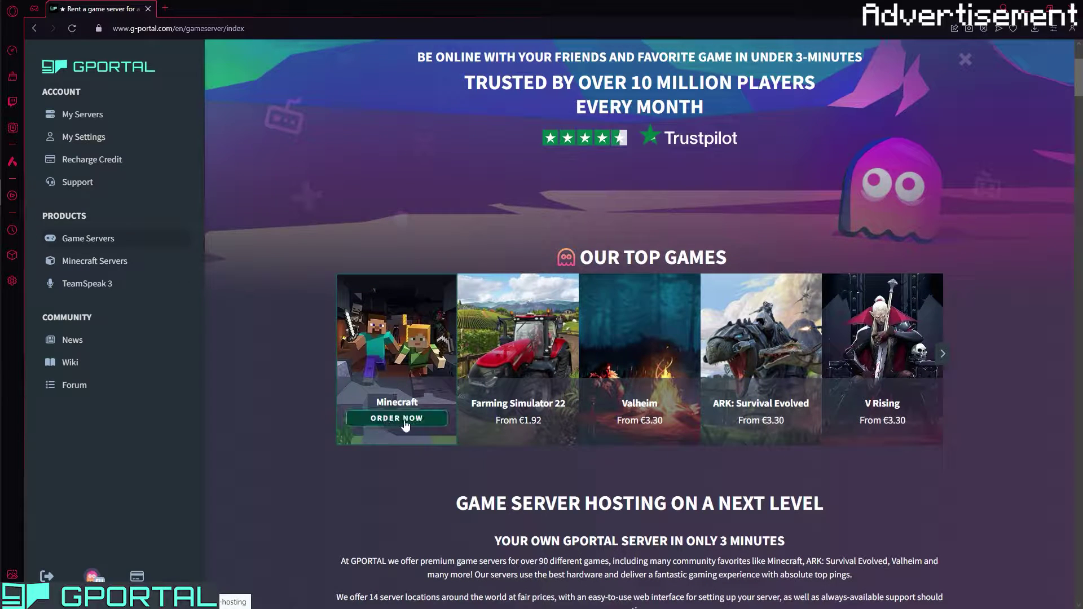
left_click(394, 420)
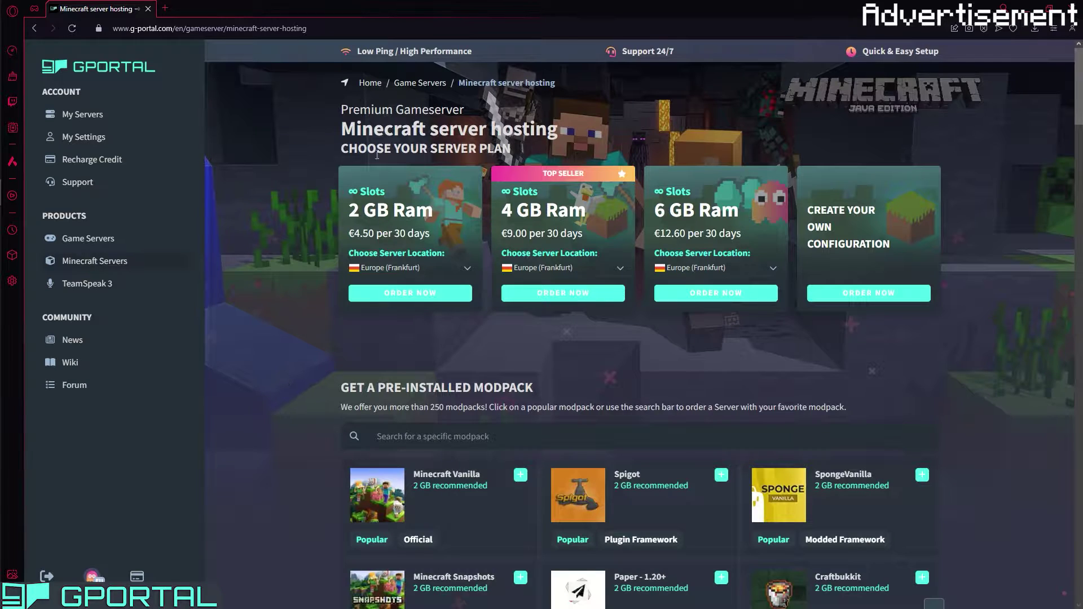
left_click_drag(337, 153, 358, 149)
left_click(358, 149)
left_click_drag(509, 208, 542, 210)
left_click(313, 184)
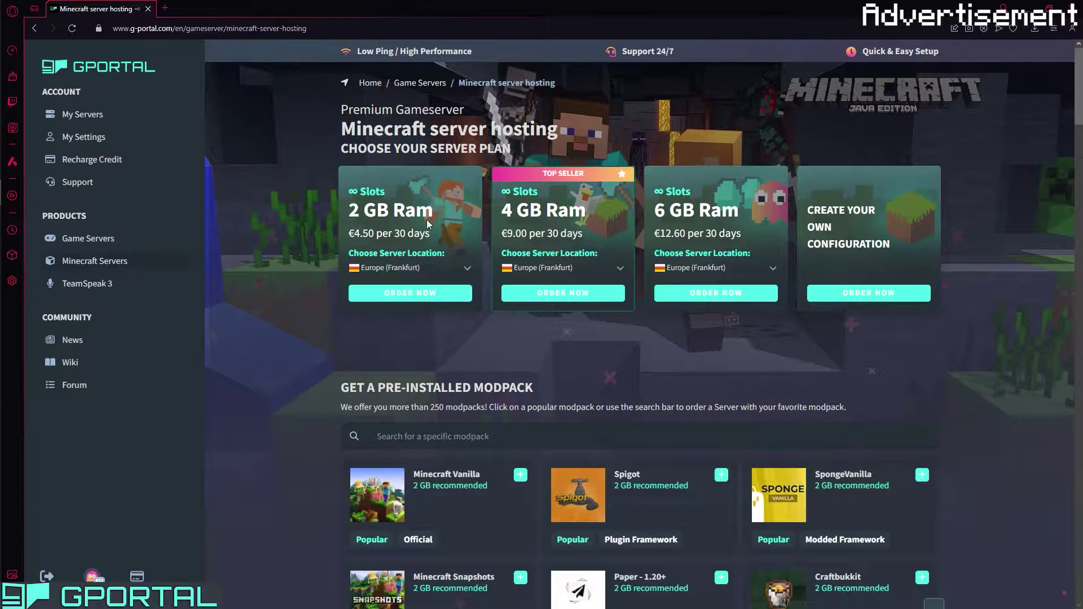
Search the modpack list for 'paper', clear it, and start a custom configuration order.
scroll(402, 176, "down", 3)
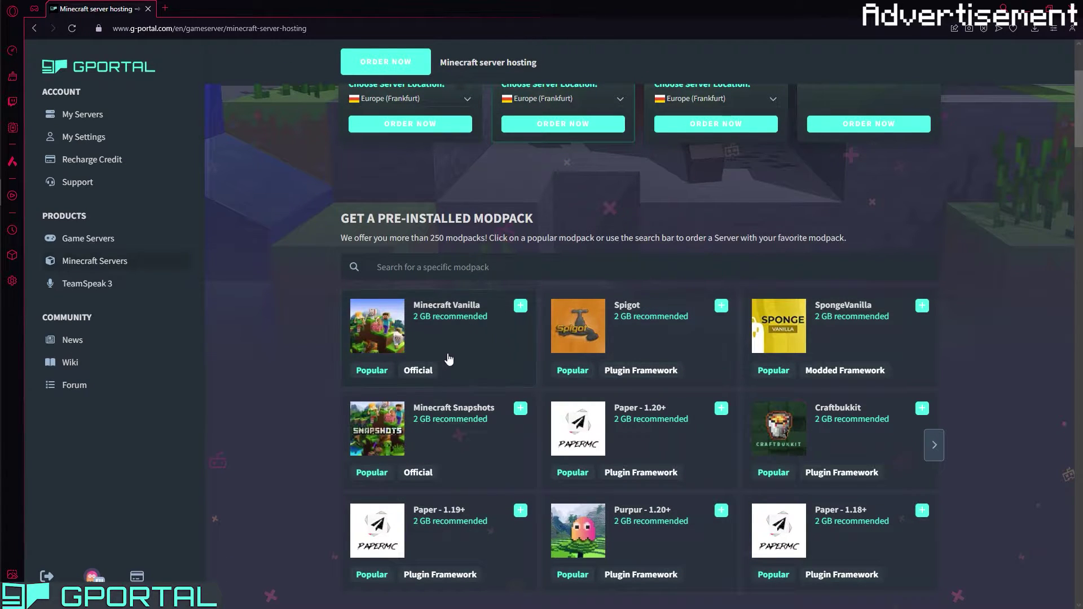
type("paper")
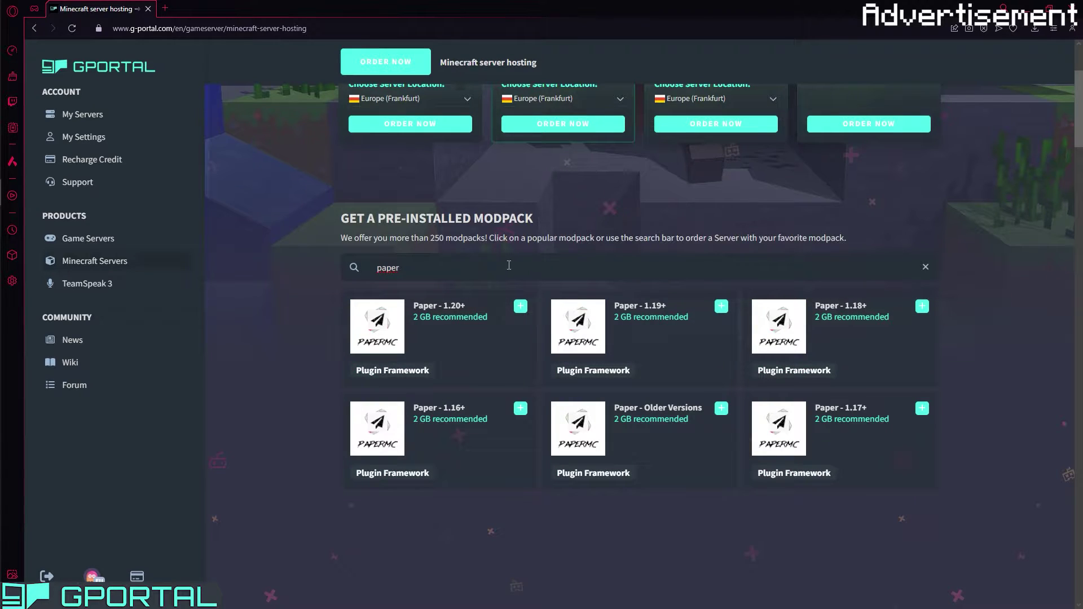
key("ctrl+a")
key("BackSpace")
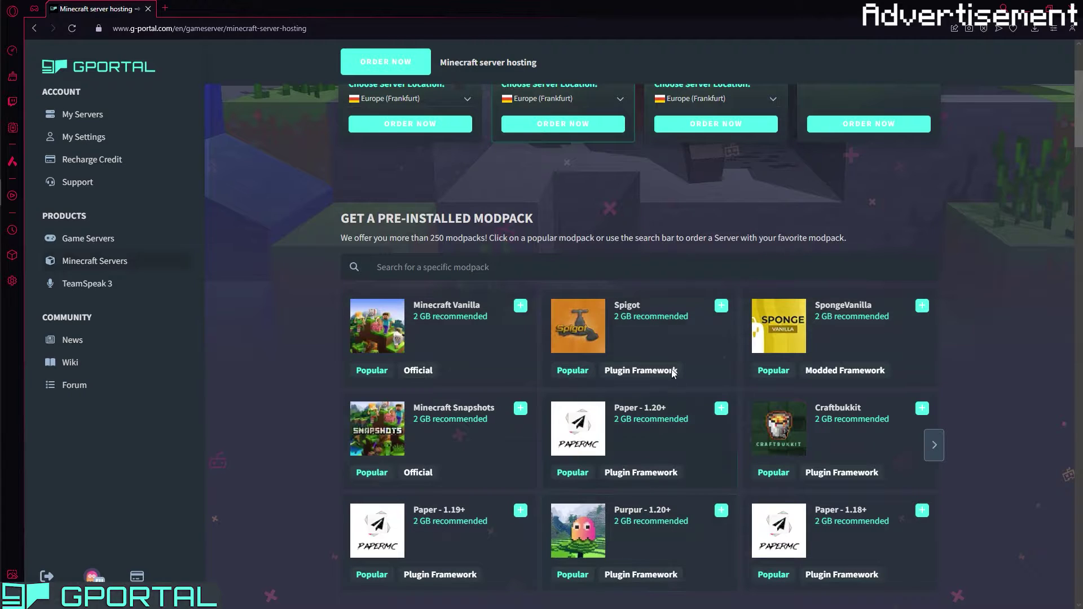
scroll(707, 356, "up", 3)
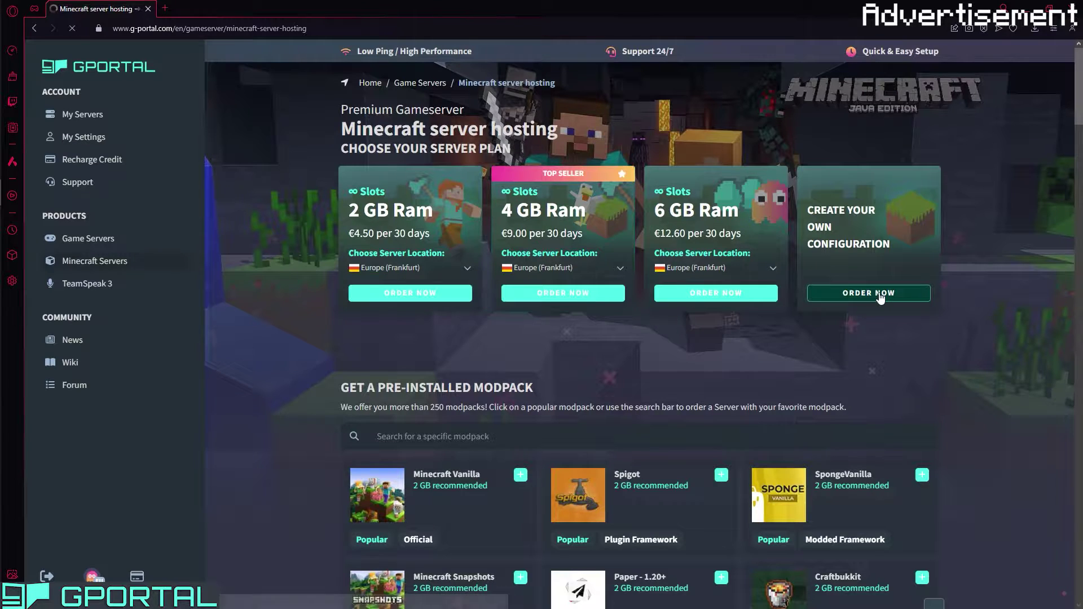
left_click(881, 294)
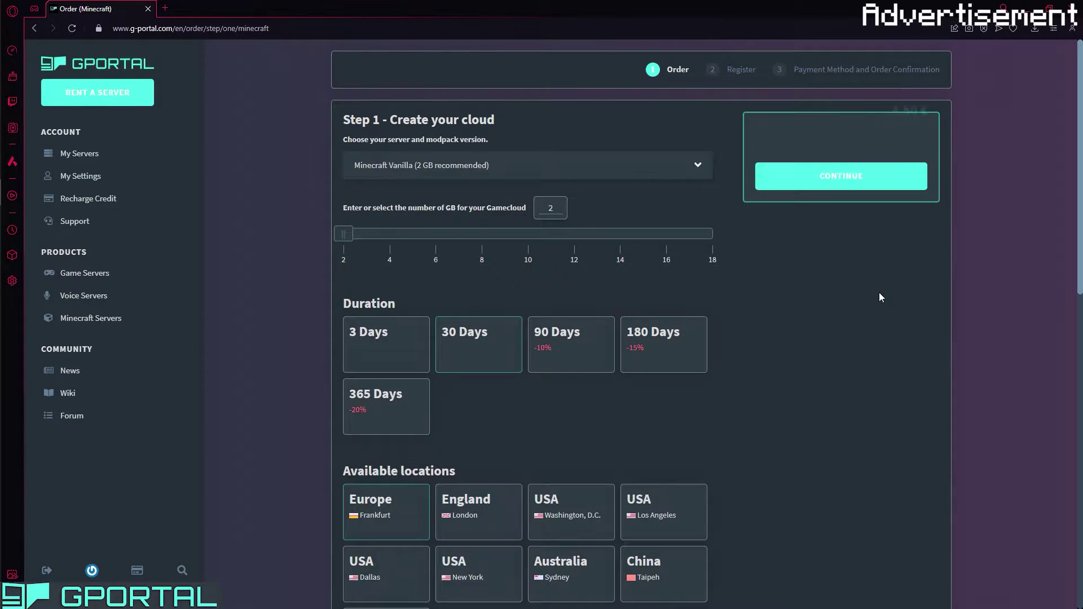
Keep Minecraft Vanilla in the version list and pick 3 Days, dropping the price to 1.35 €.
left_click(498, 165)
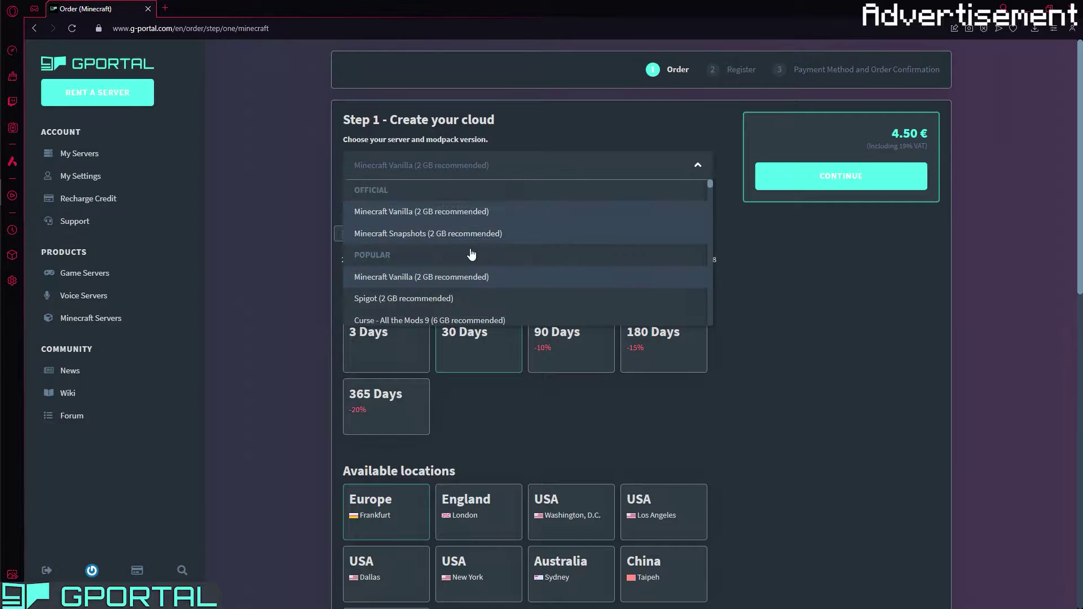
type("pap")
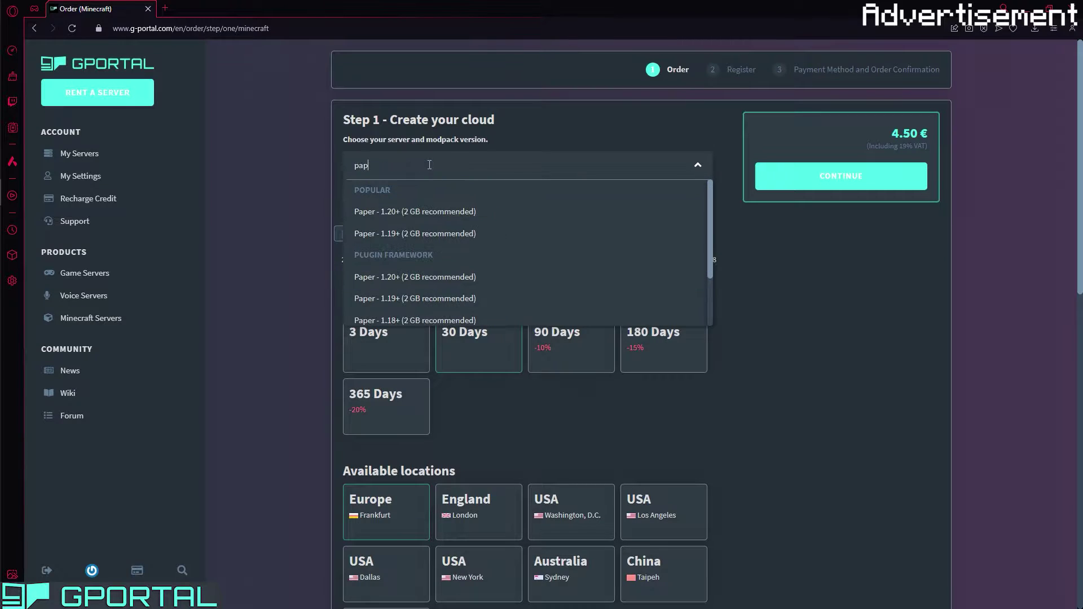
type("er")
scroll(527, 244, "down", 2)
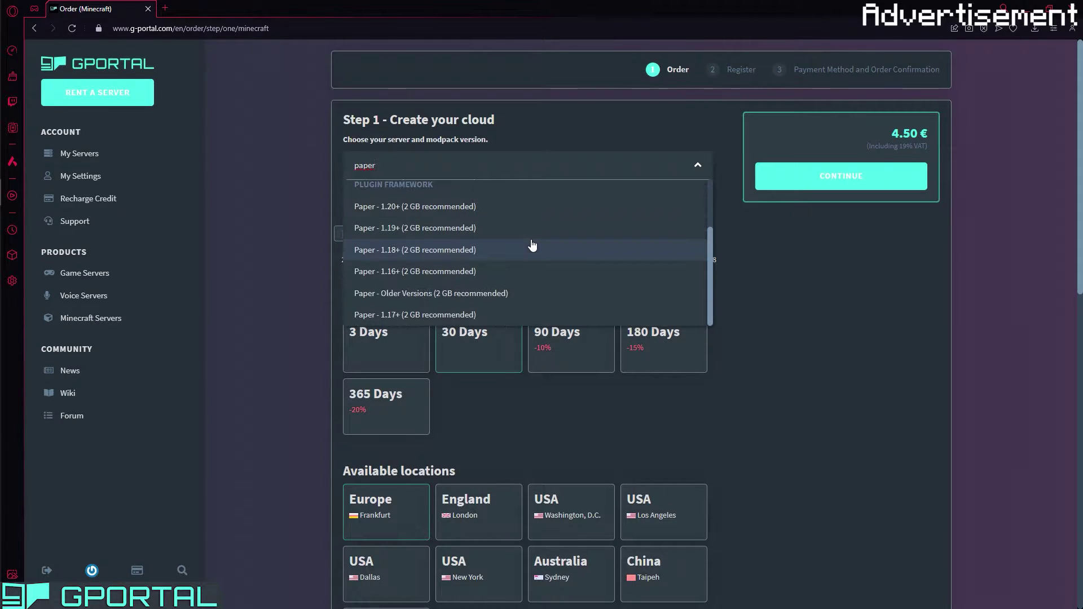
scroll(528, 244, "up", 3)
left_click(599, 134)
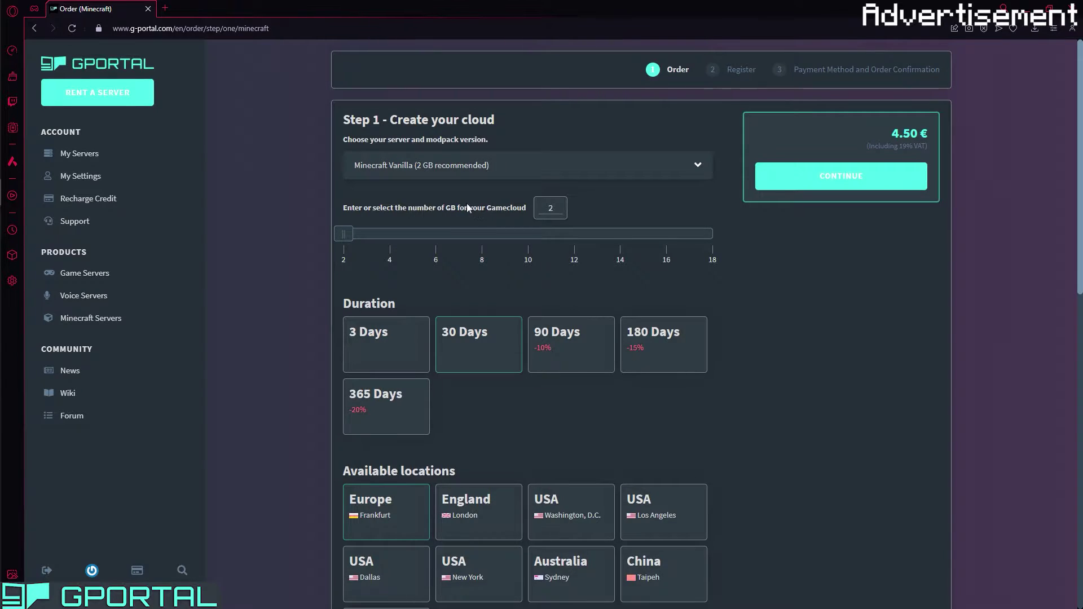
left_click(425, 347)
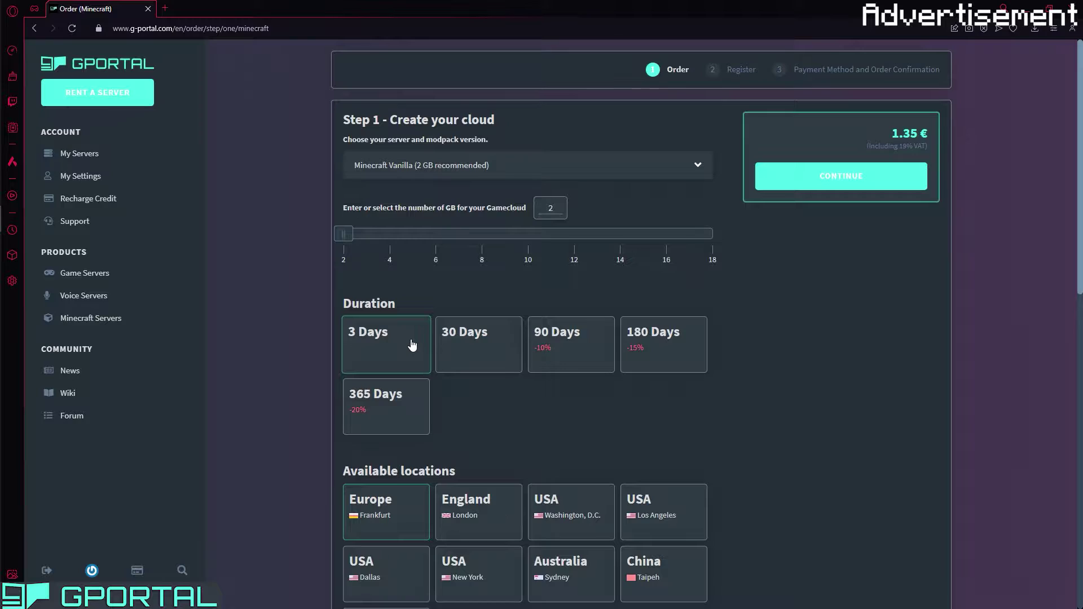
left_click(236, 26)
type("https://www.youtube.com/redirect?event=video_description&redir_token=QUFFLUhqbkN6UmxpUEdsR3pyUnViYzBSOEdxNEZGODNwd3xBQ3Jtc0tsS0NvektkMjRfc0pNQVVqVHdXS0tiU2pGai1ISWhvNDlaNlZGWVRkRklwMzlkSUpWQnNEUGU0T1BnWHgtamhOQW9ZT0tpSzktZ3lldHpEbUNFcTBPQUM5aDktNmpFdWxsLS0wSlhkdDZobjhSeWpVMA&q=https%3A%2F%2Fwww.g-portal.com%2F%3Fref%3DRemaKKe&v=_6Y0fKFlWxY")
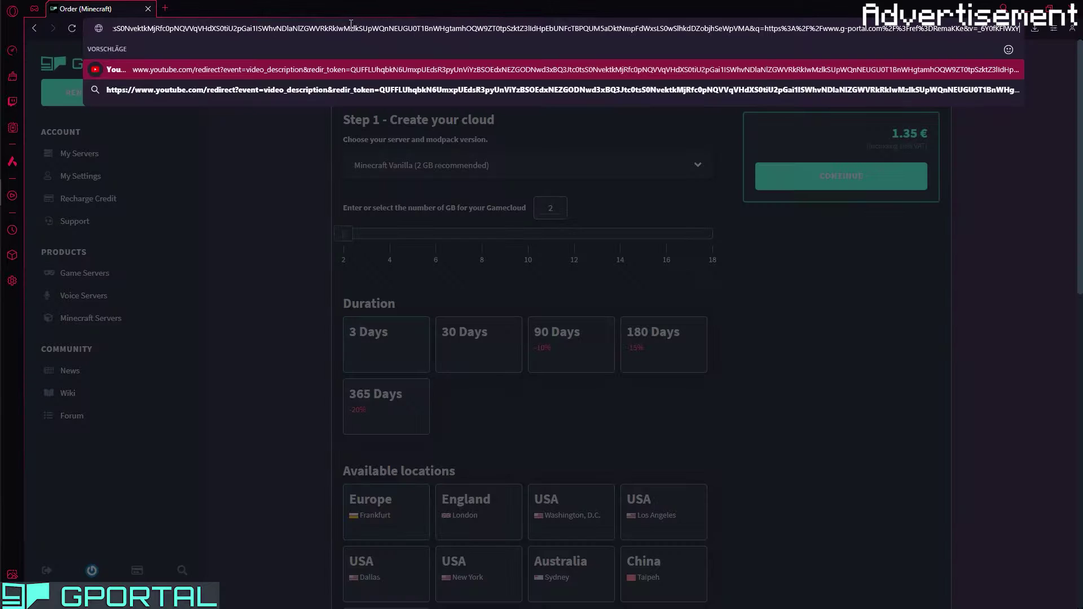
key("Return")
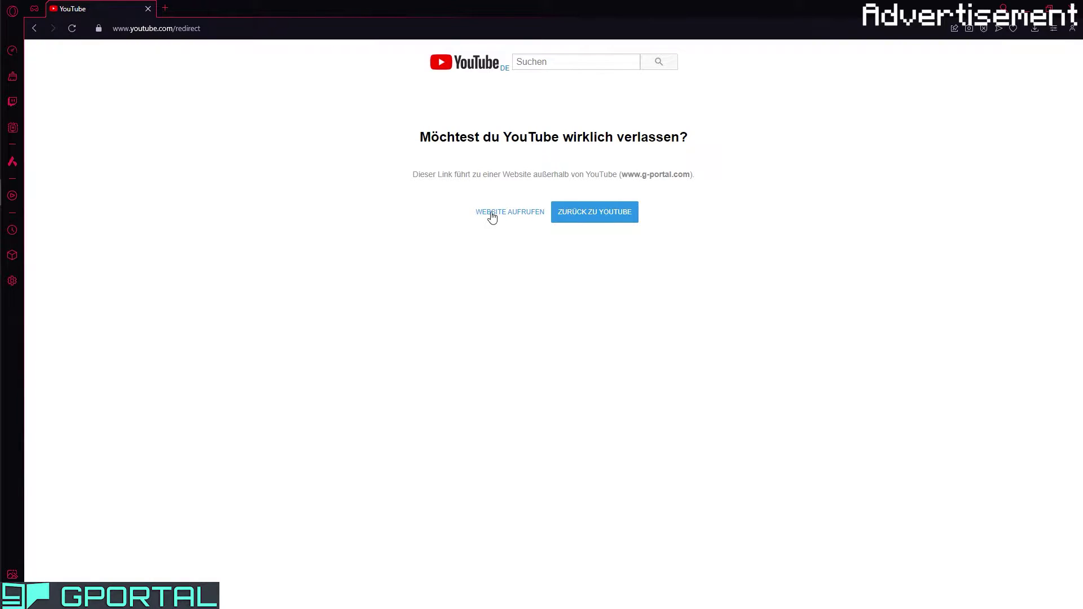
left_click(495, 213)
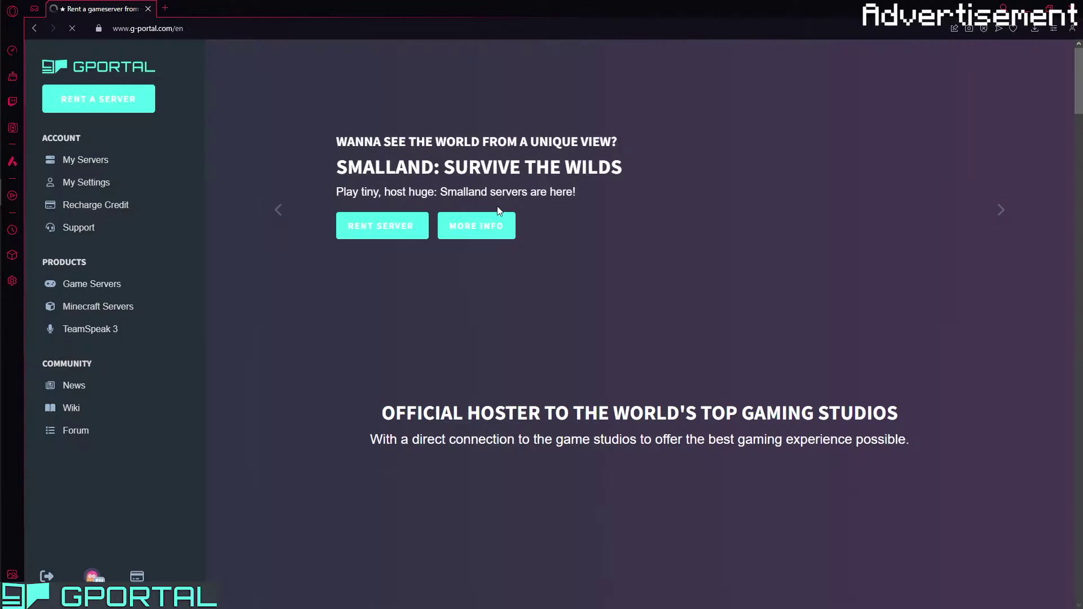
left_click(110, 98)
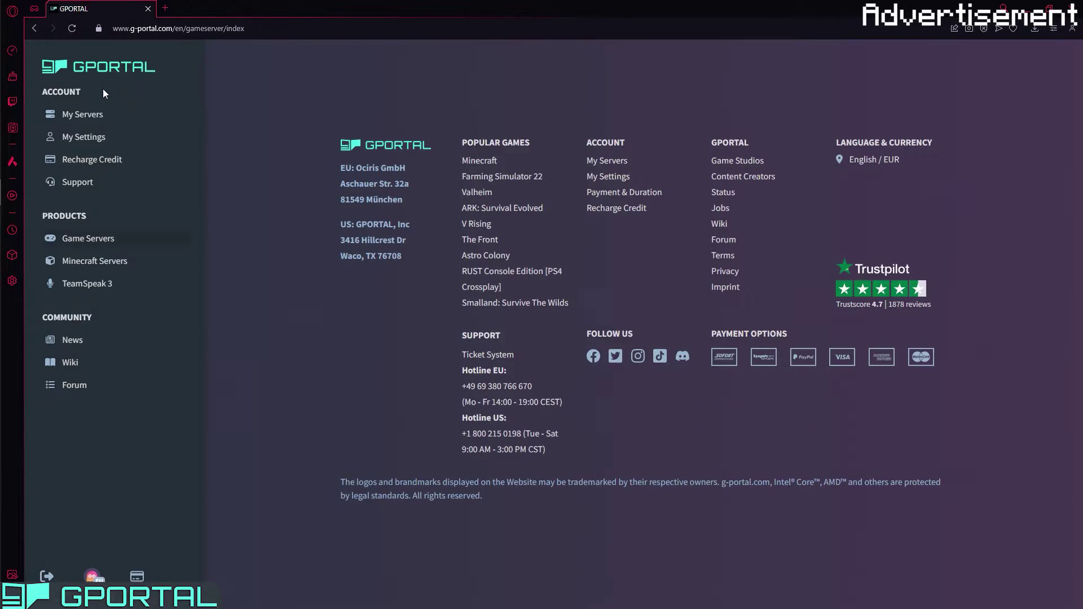
scroll(421, 451, "down", 3)
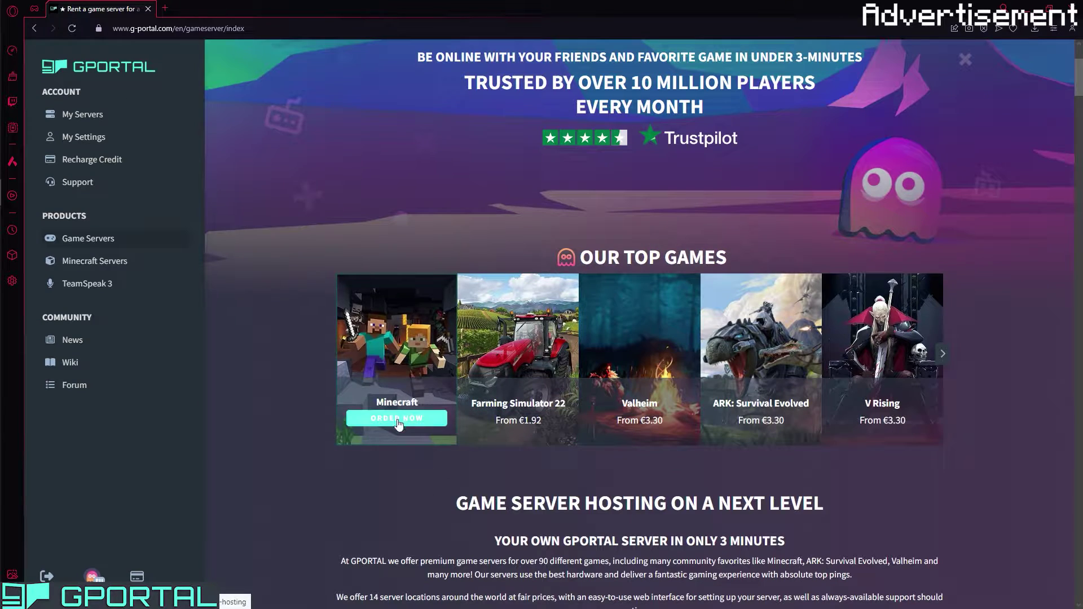
left_click(398, 423)
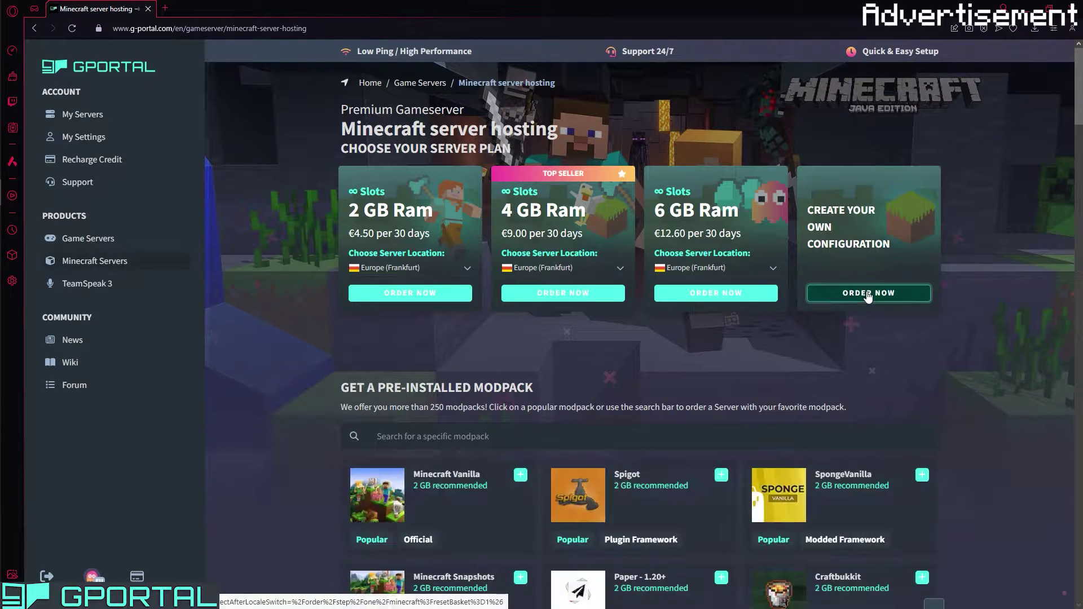
left_click(868, 294)
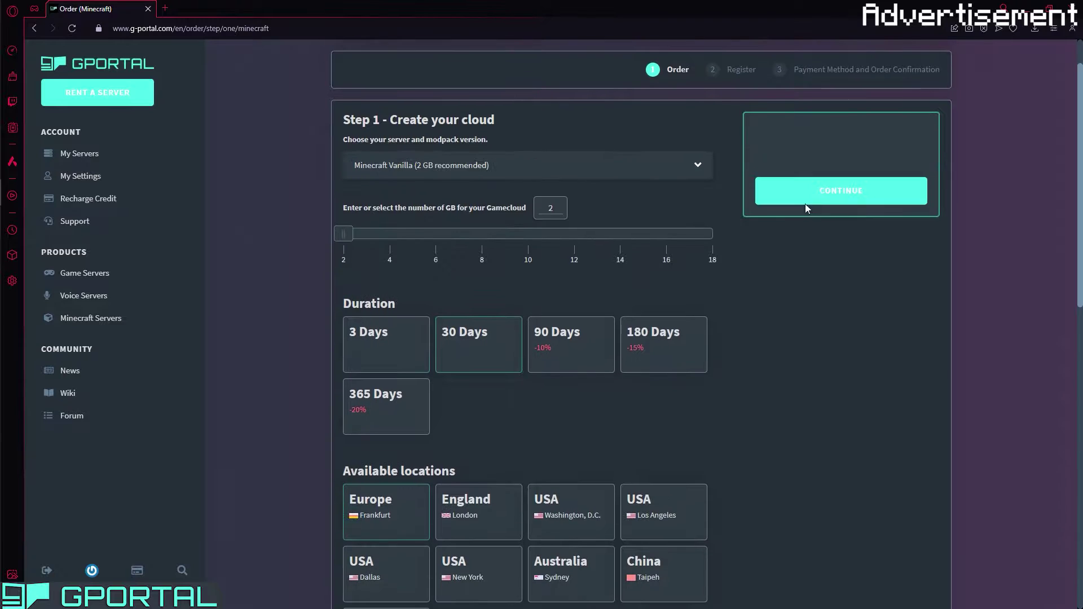
left_click(382, 345)
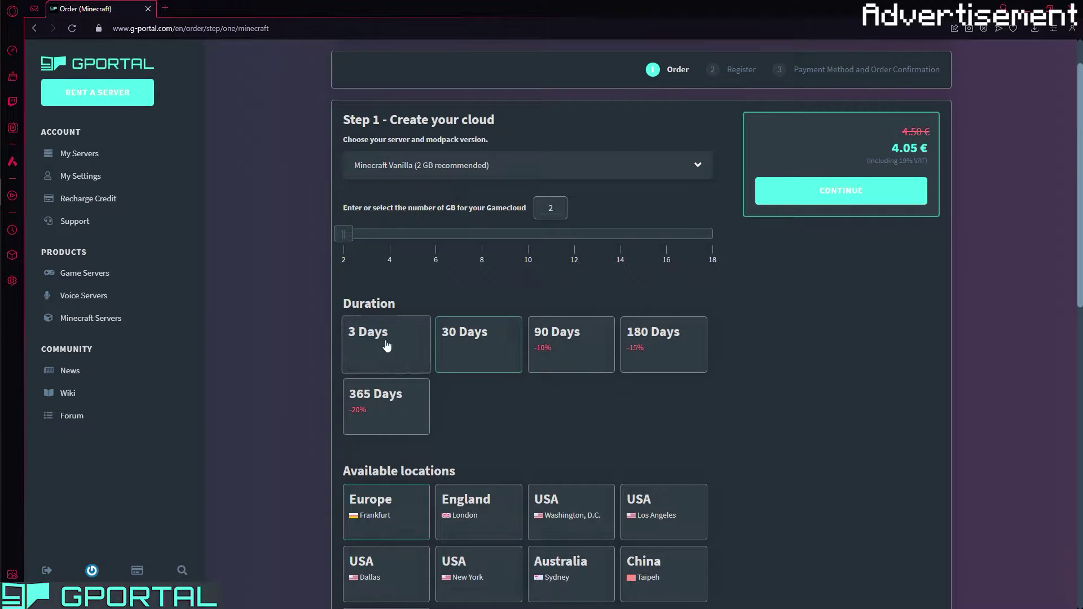
scroll(770, 336, "down", 3)
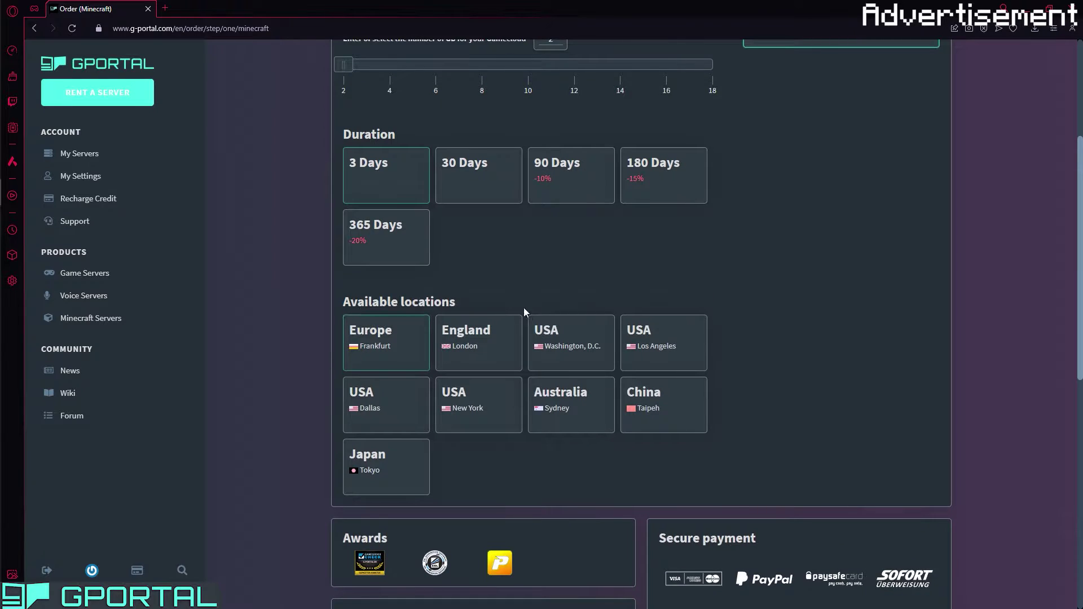
left_click_drag(457, 303, 335, 301)
left_click(302, 339)
scroll(303, 343, "down", 1)
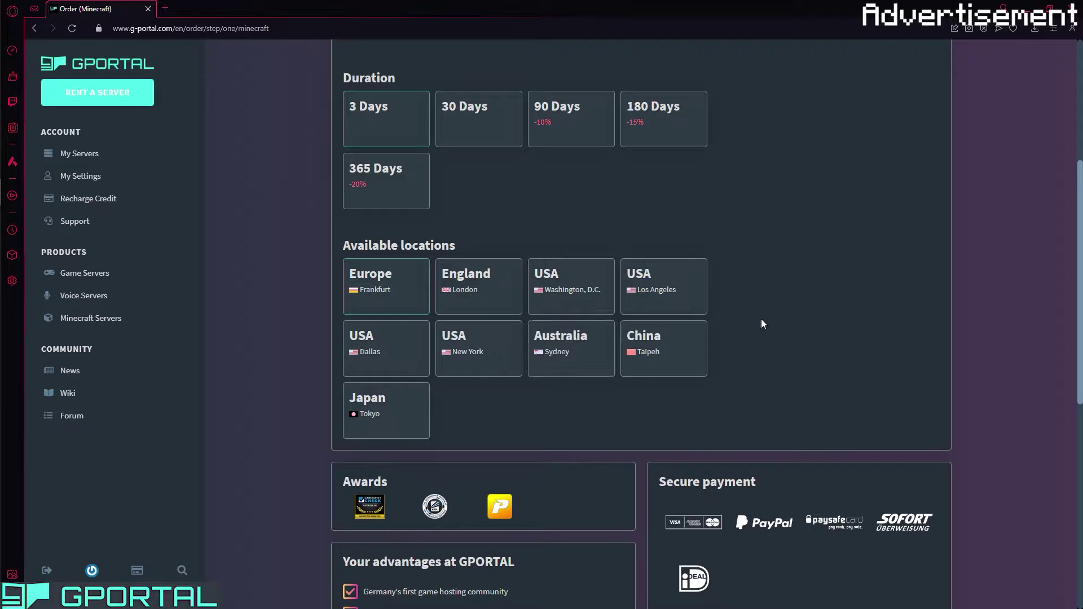
scroll(763, 318, "down", 4)
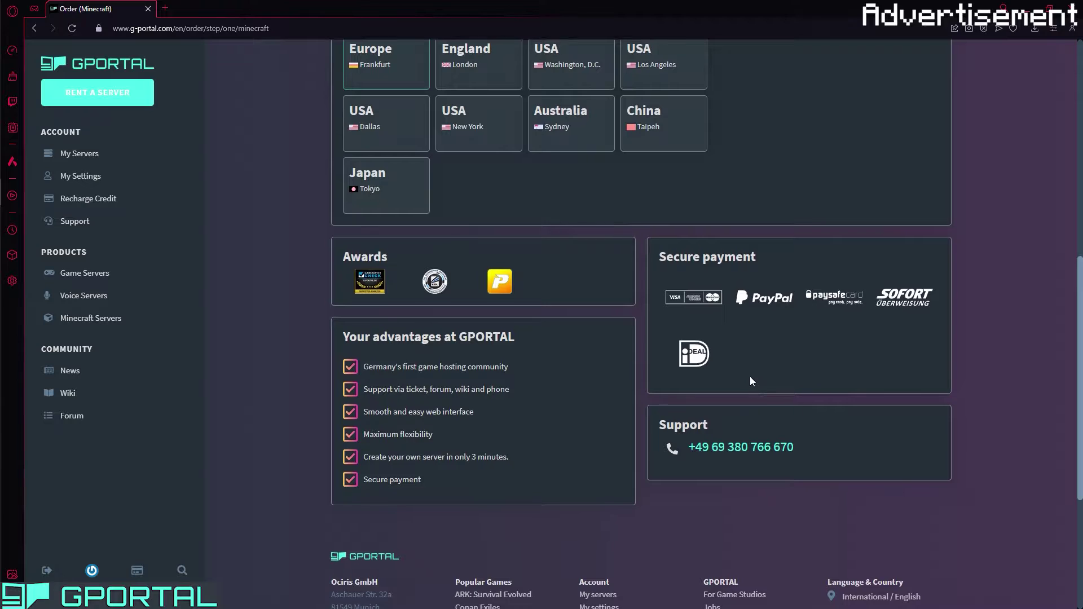
scroll(750, 377, "up", 2)
scroll(776, 377, "up", 7)
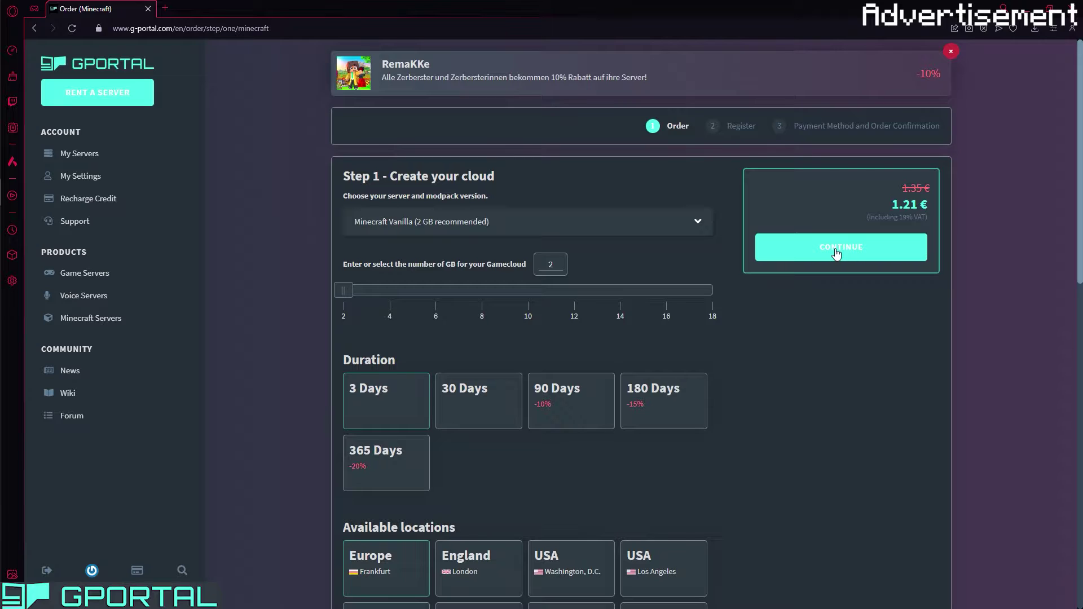
Confirm the 3 Days rental, pay with the account balance, and place the order.
left_click(395, 468)
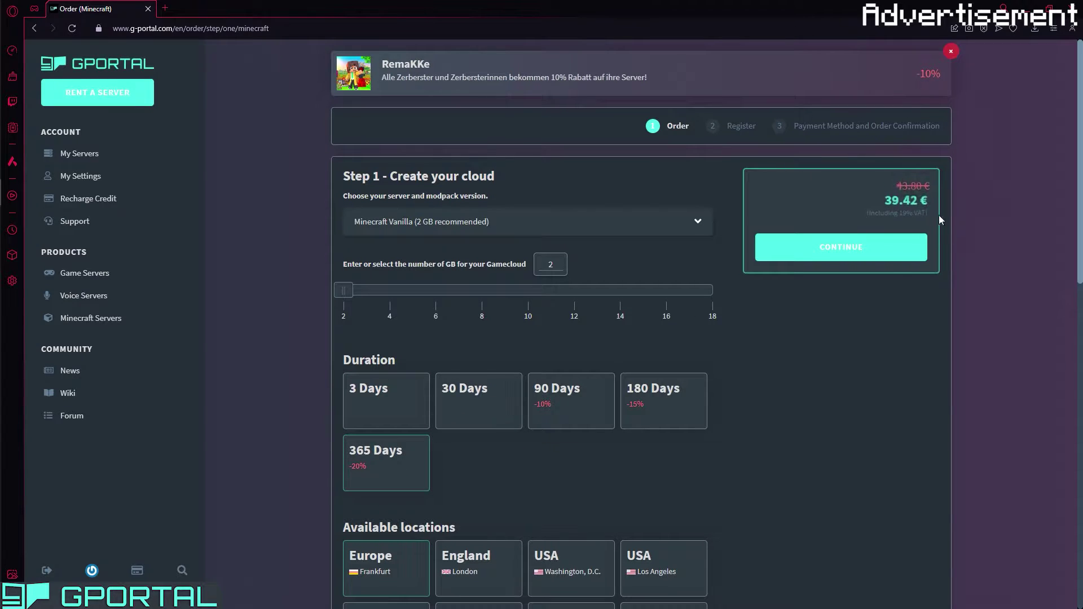
left_click(400, 404)
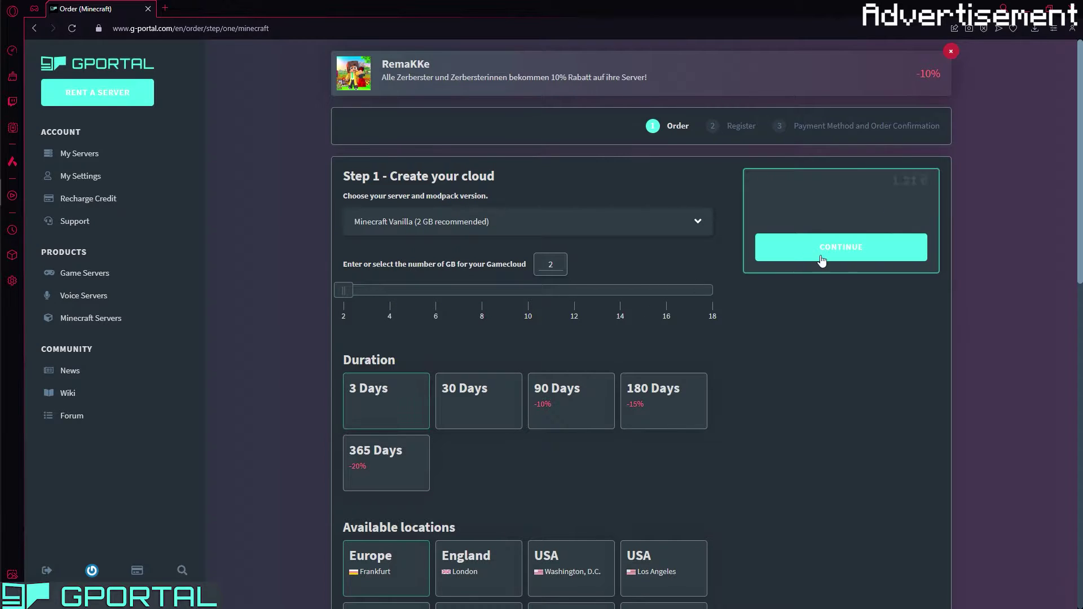
left_click(852, 251)
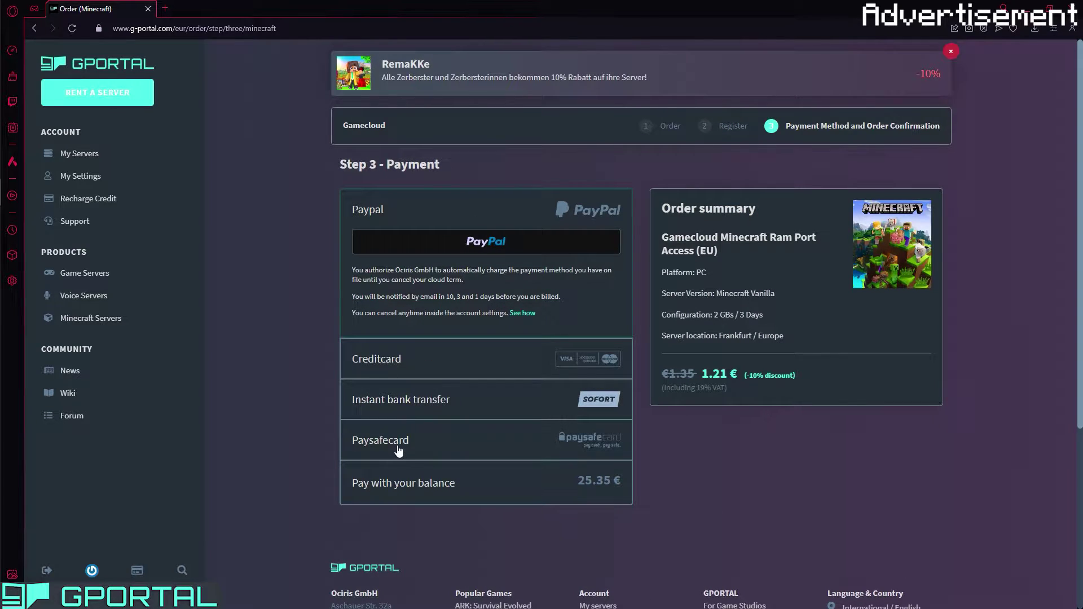
left_click(432, 491)
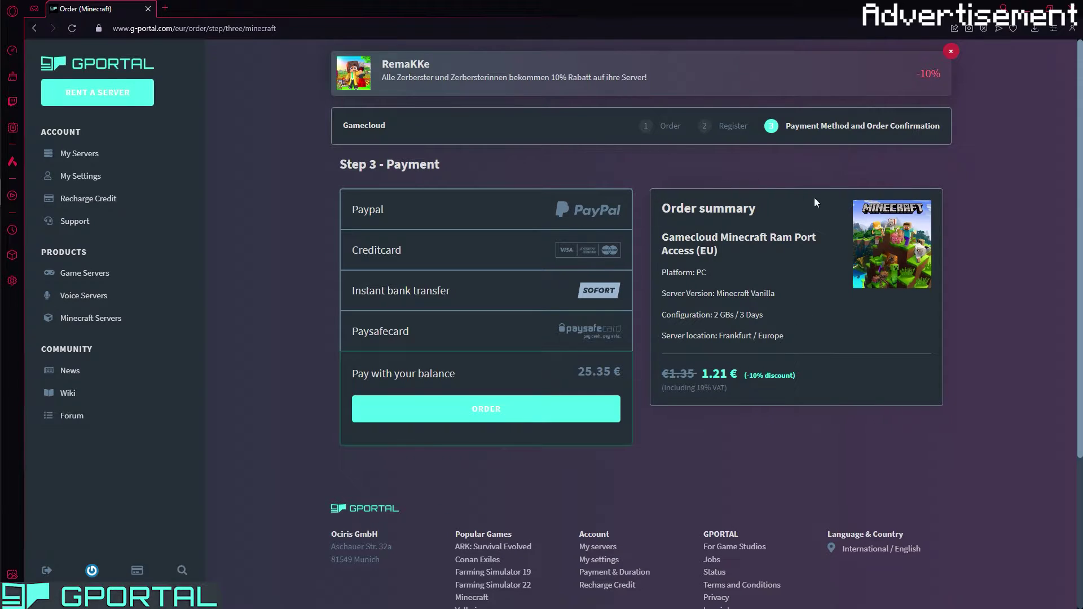
left_click(502, 416)
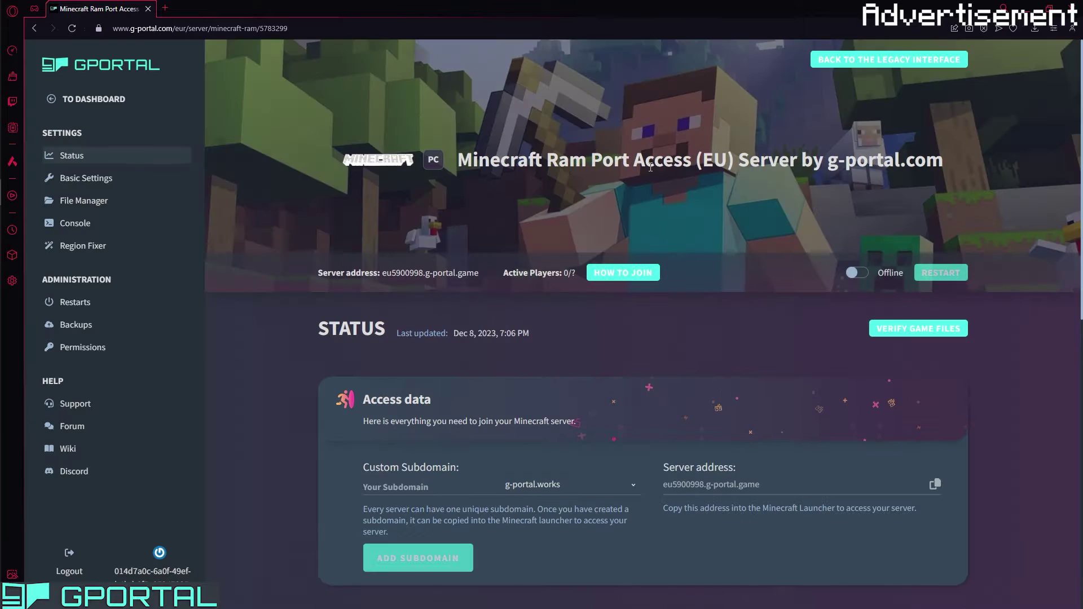
Switch the new server from Offline to online on its status panel.
scroll(516, 328, "down", 1)
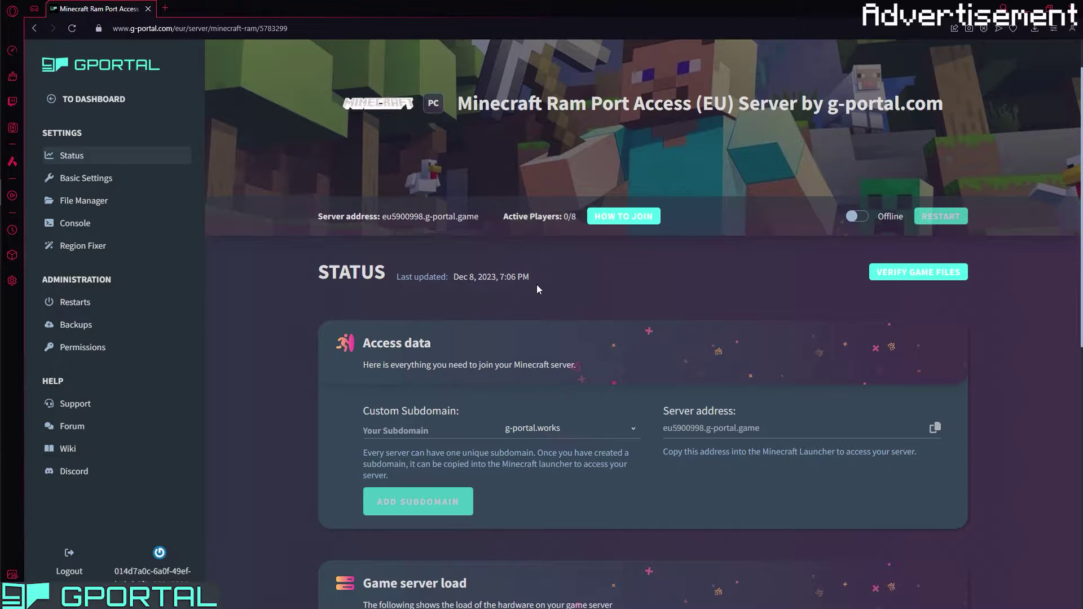
scroll(542, 290, "down", 1)
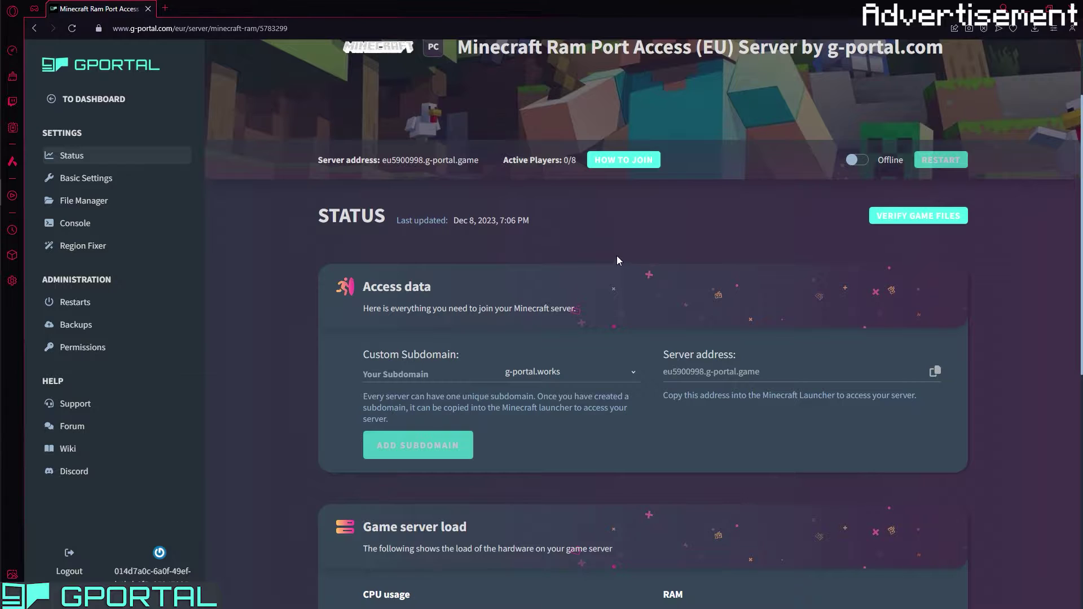
scroll(619, 257, "up", 1)
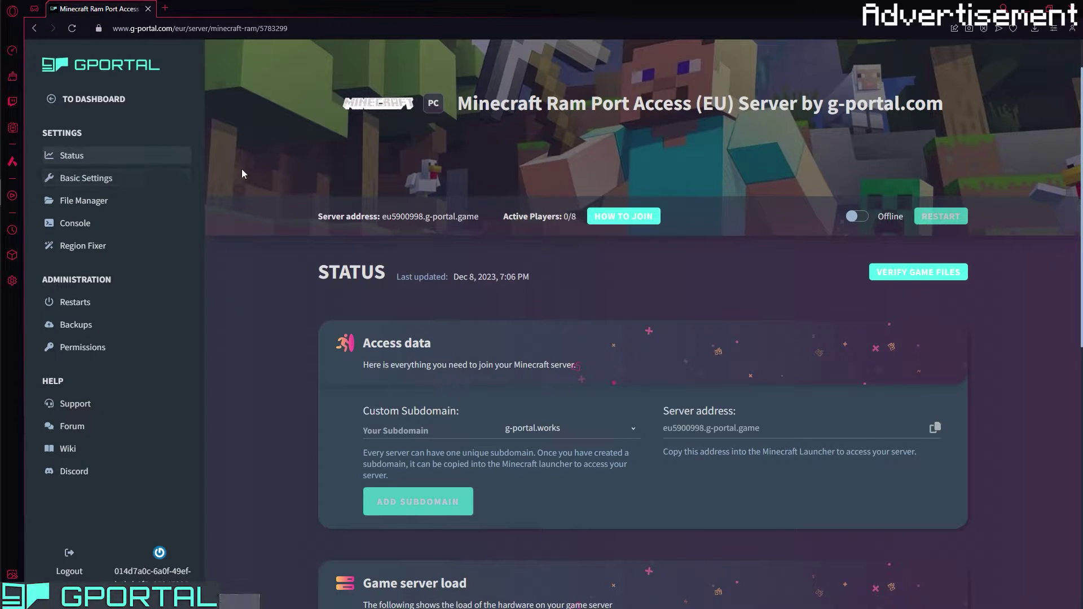
scroll(685, 182, "down", 1)
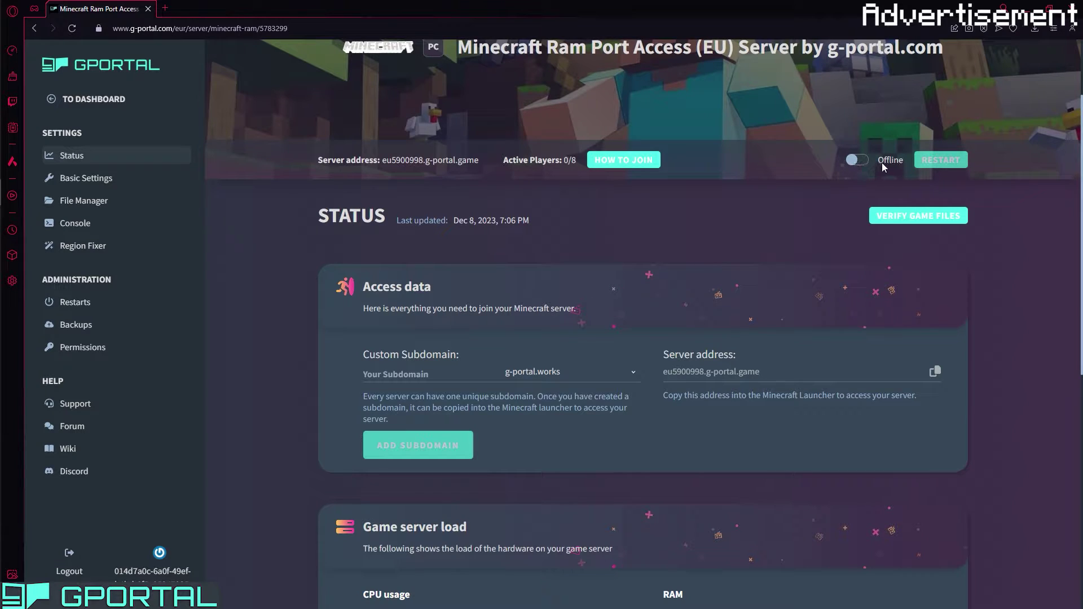
left_click(858, 161)
Review the server's FTP access data, then go to Basic Settings.
scroll(642, 239, "down", 4)
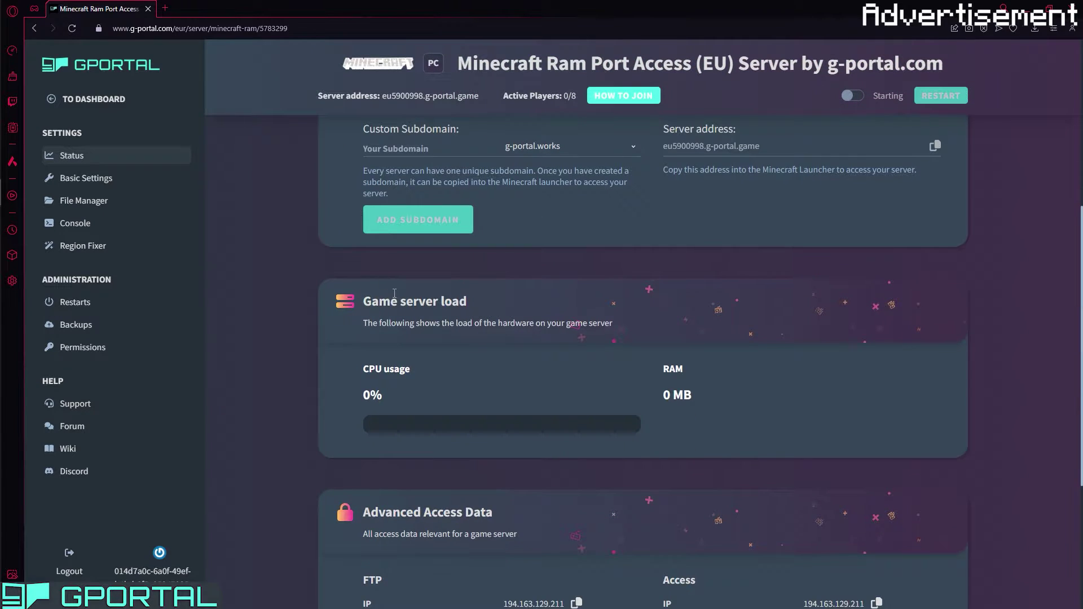
scroll(394, 293, "down", 1)
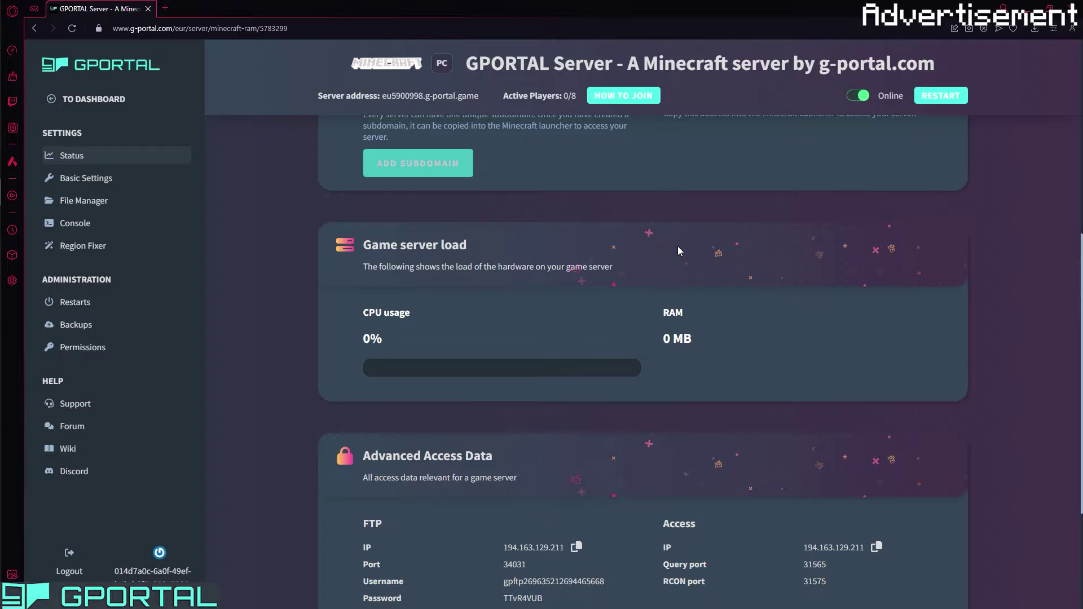
scroll(411, 385, "down", 2)
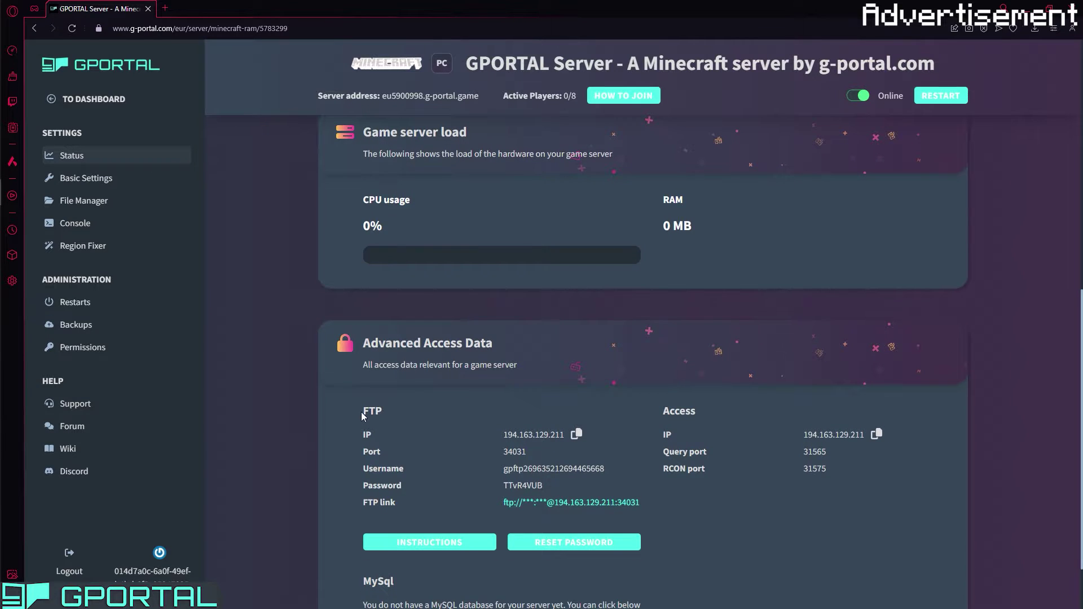
left_click_drag(362, 417, 388, 409)
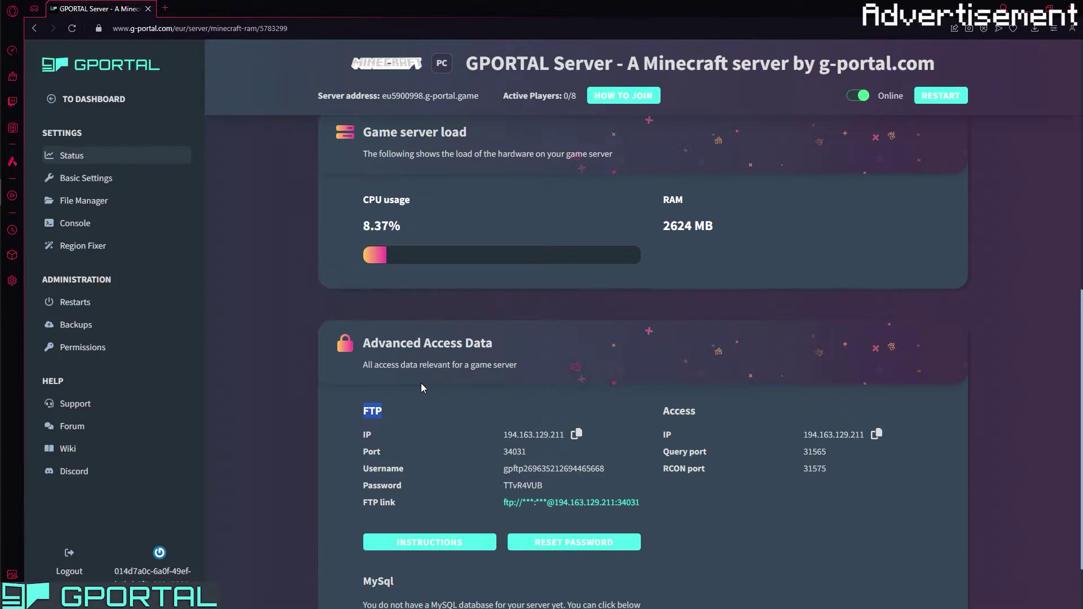
scroll(460, 361, "down", 1)
left_click(364, 354)
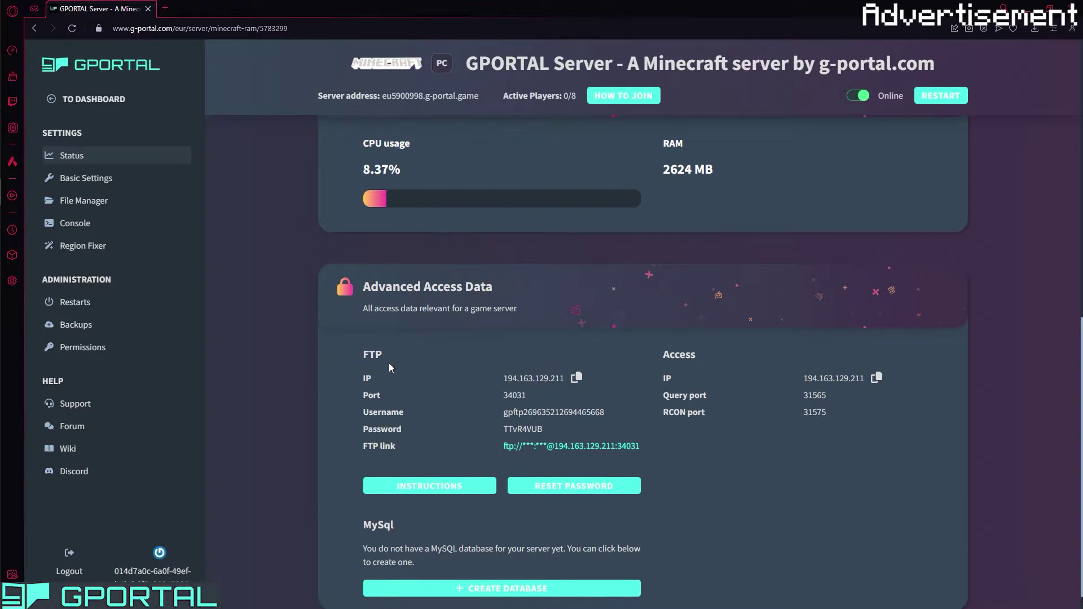
left_click_drag(364, 355, 398, 352)
left_click(451, 385)
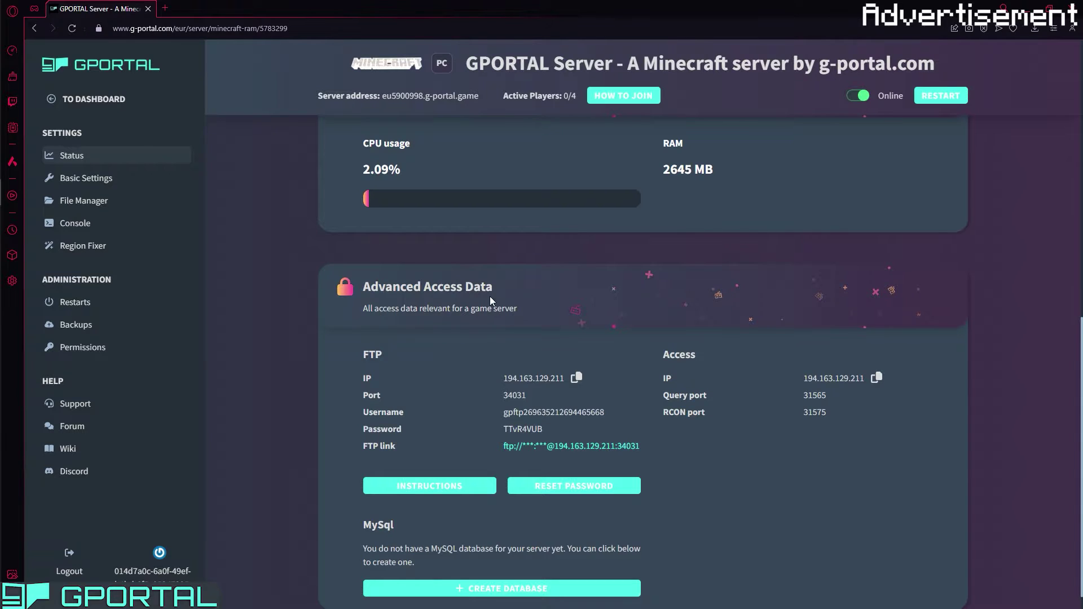
scroll(491, 301, "up", 2)
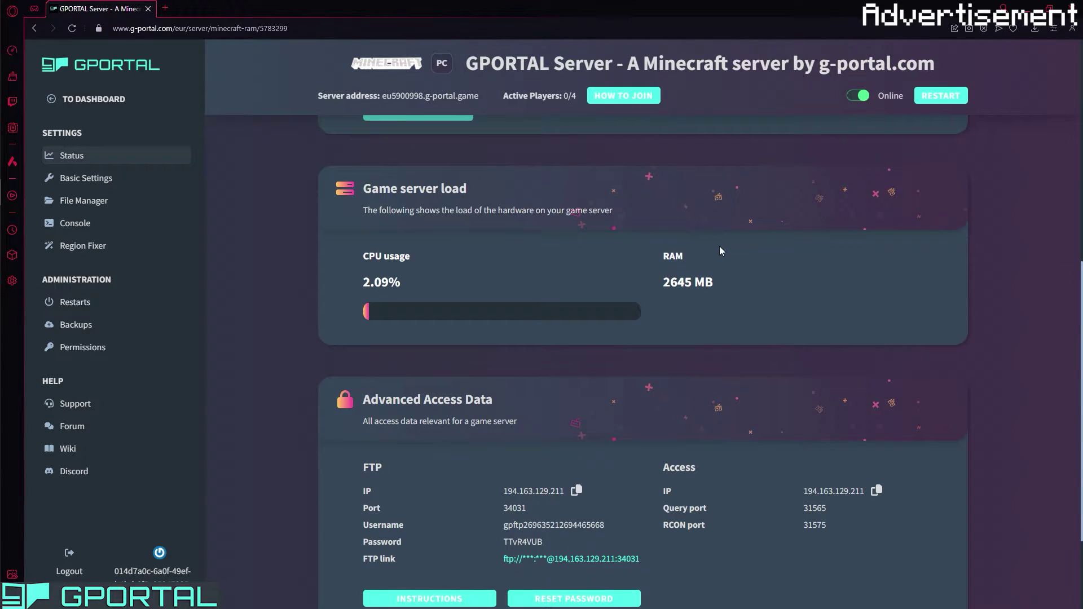
scroll(721, 250, "down", 2)
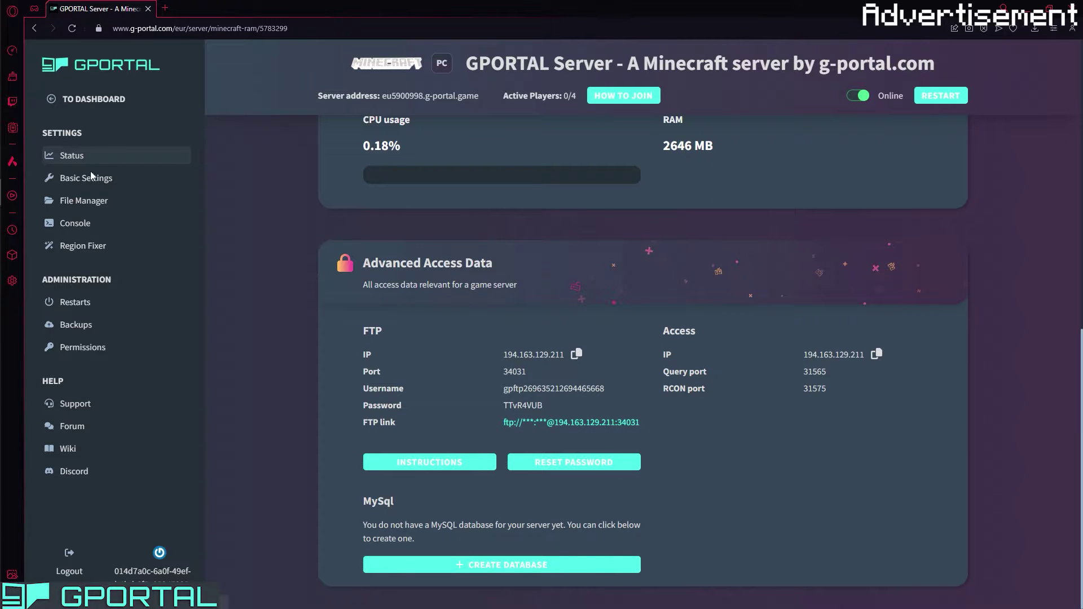
left_click(96, 180)
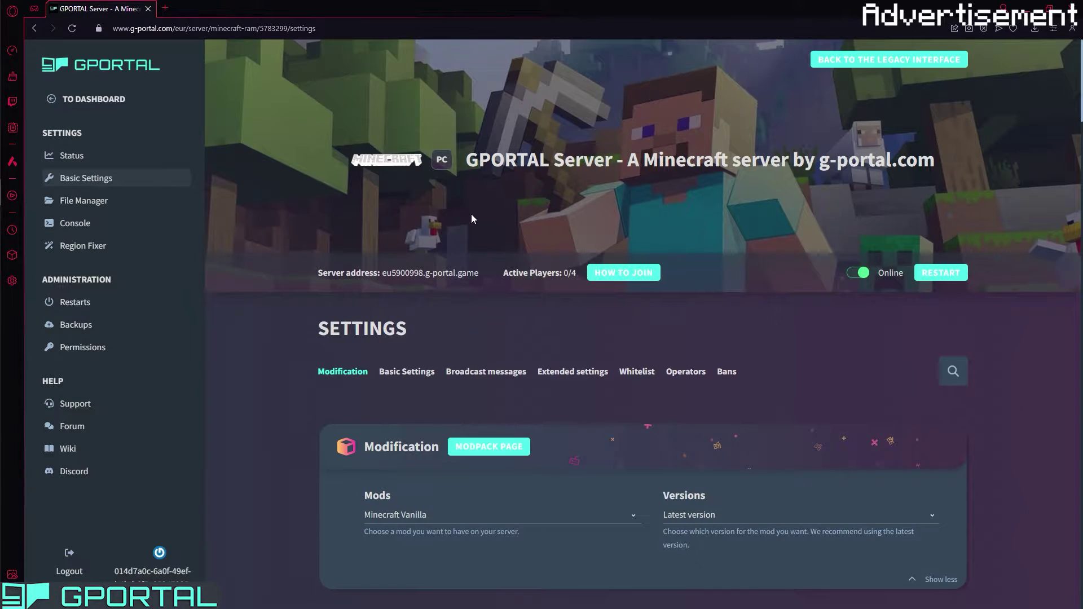
scroll(472, 215, "down", 1)
scroll(476, 210, "down", 2)
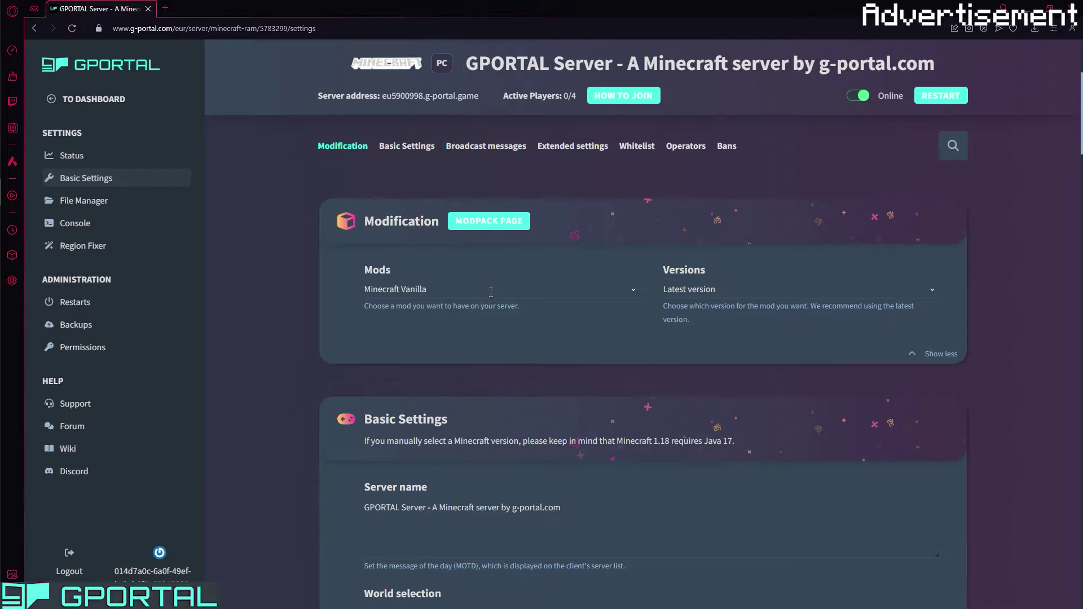
left_click(491, 291)
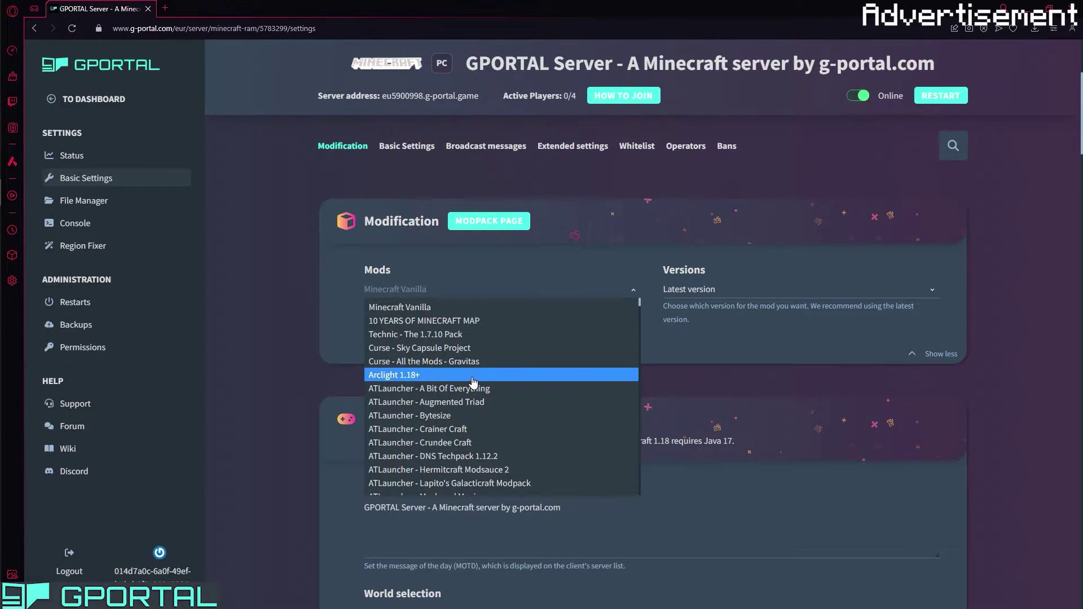
scroll(492, 369, "down", 5)
scroll(492, 370, "down", 20)
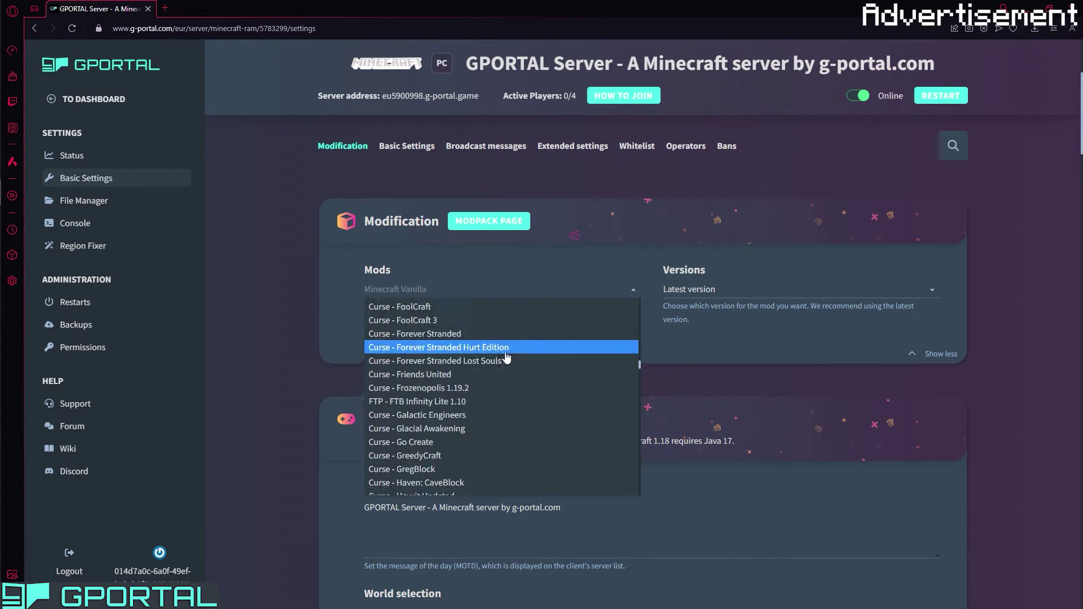
scroll(523, 350, "down", 10)
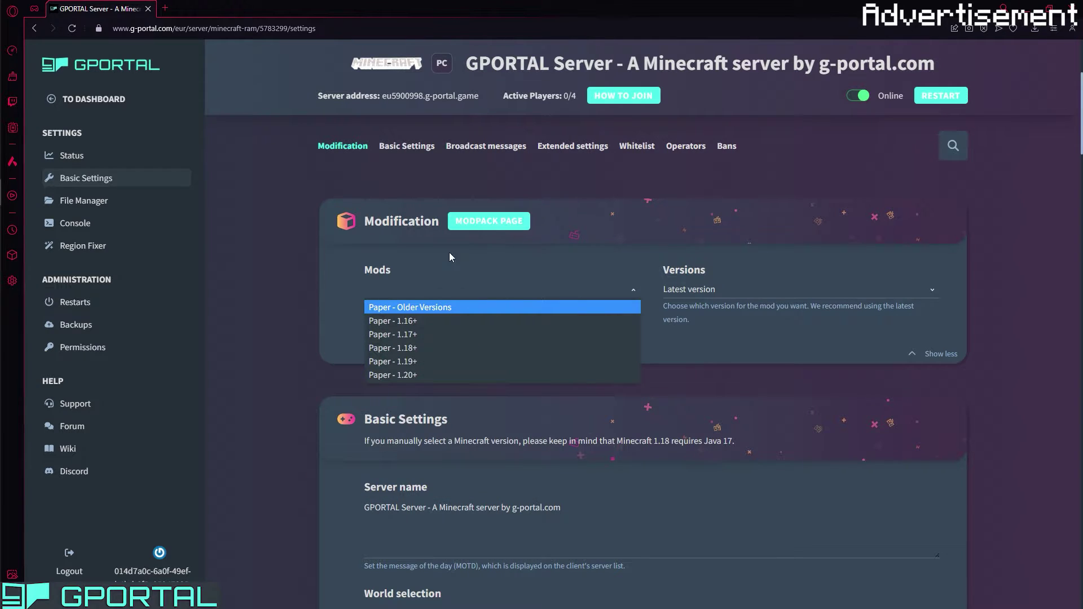
left_click(423, 261)
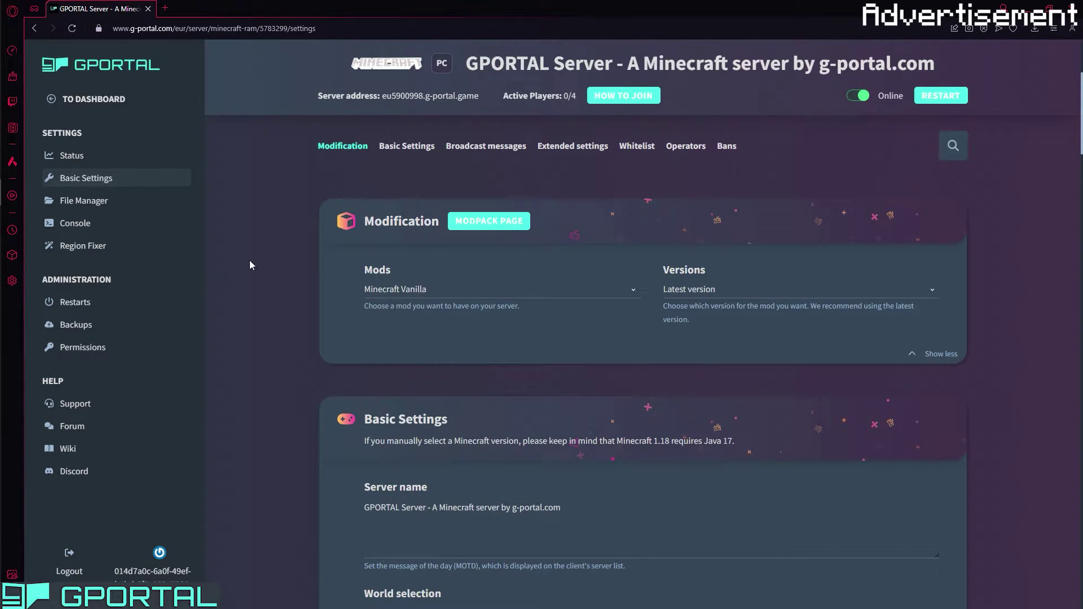
left_click(711, 287)
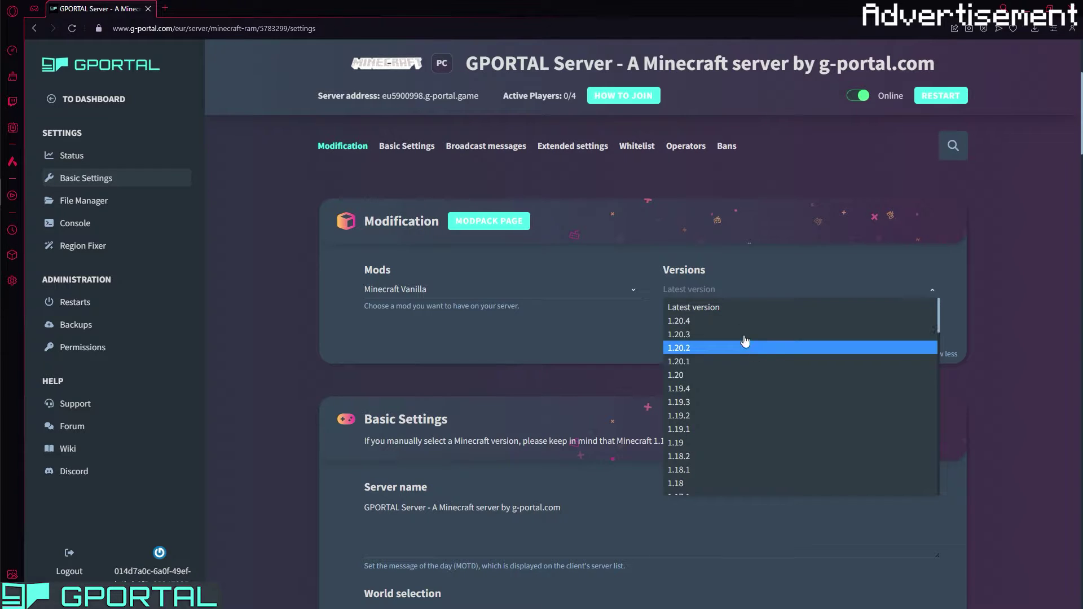
scroll(738, 367, "down", 3)
scroll(728, 328, "up", 3)
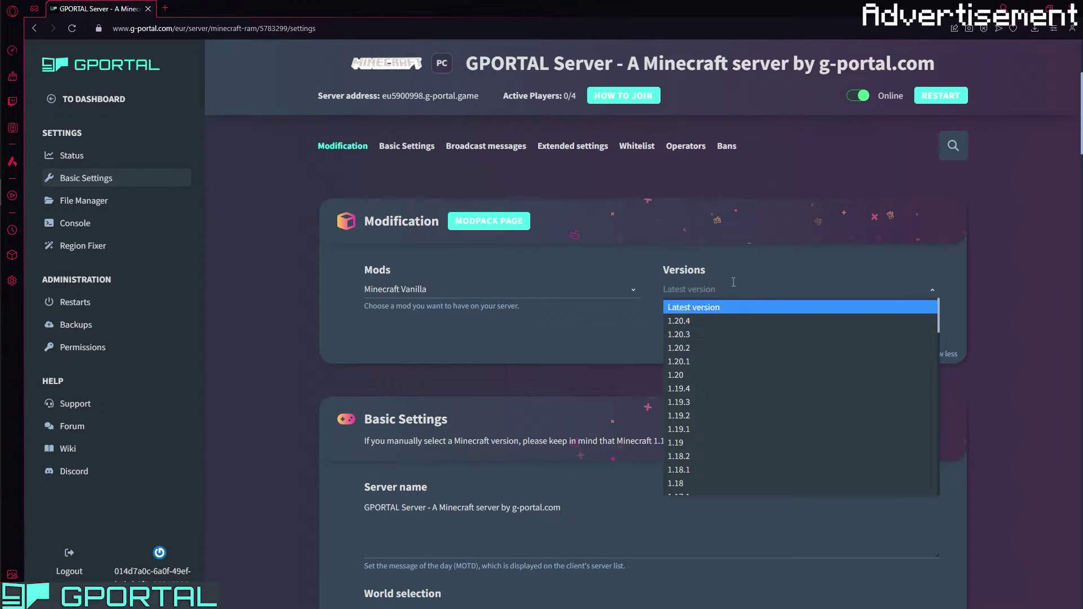
left_click(728, 237)
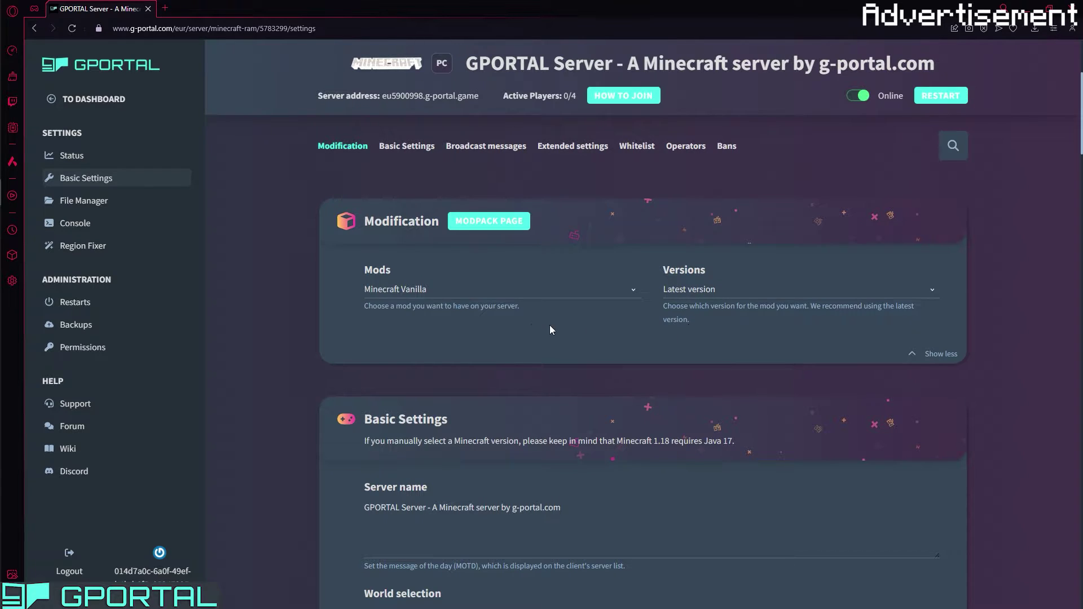
scroll(550, 325, "down", 2)
Replace the server name with the new test-server name and save it.
left_click_drag(615, 392, 260, 381)
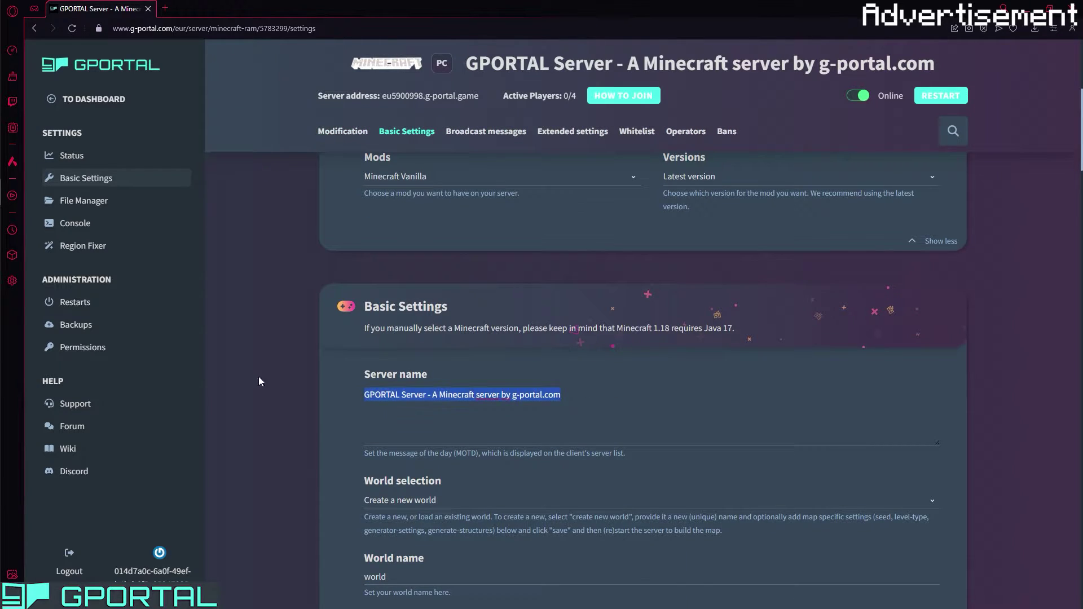
type("Regund ")
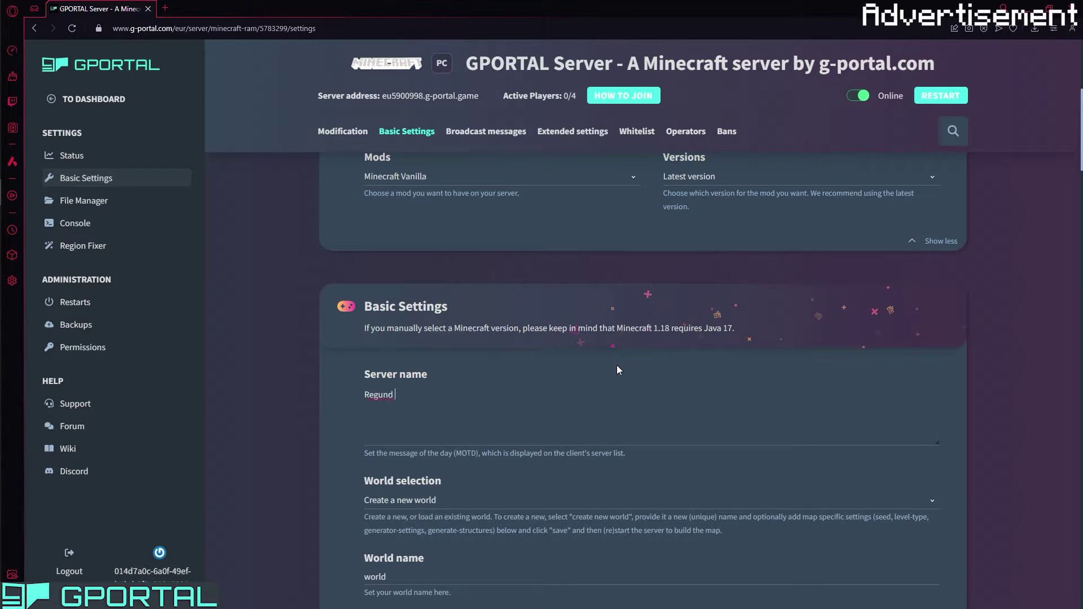
type("Test Server Gportal")
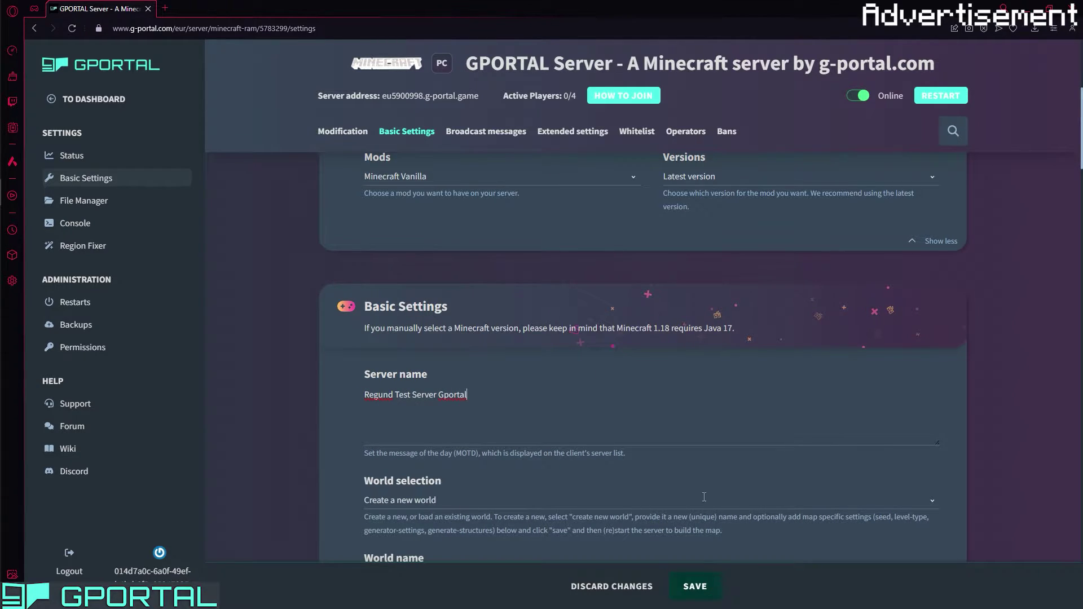
scroll(688, 525, "down", 1)
left_click(695, 586)
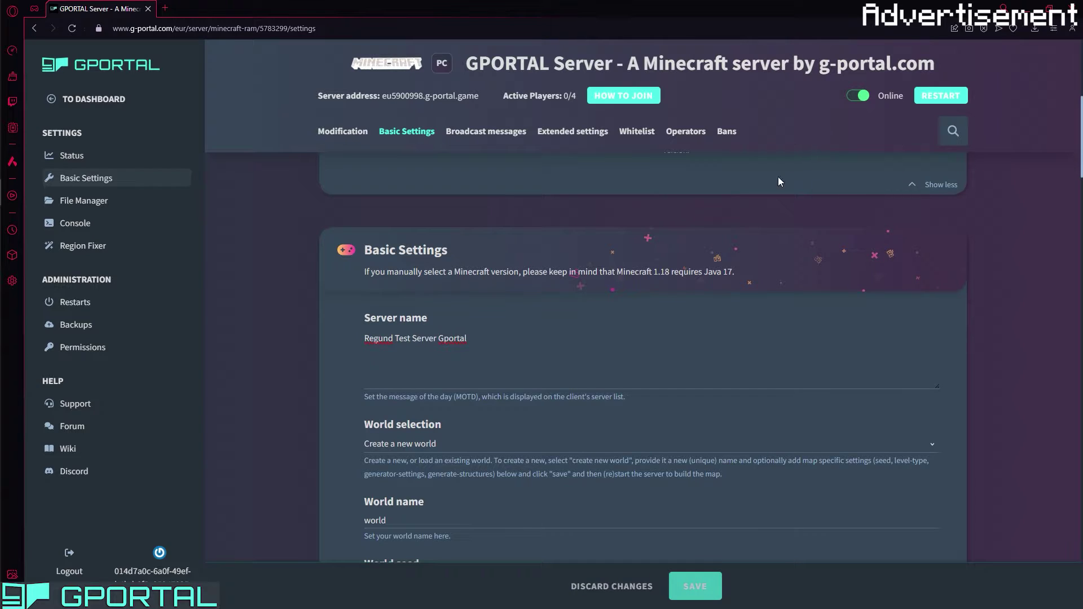
Restart the server with 'Create a new world' kept so the settings apply.
left_click(876, 97)
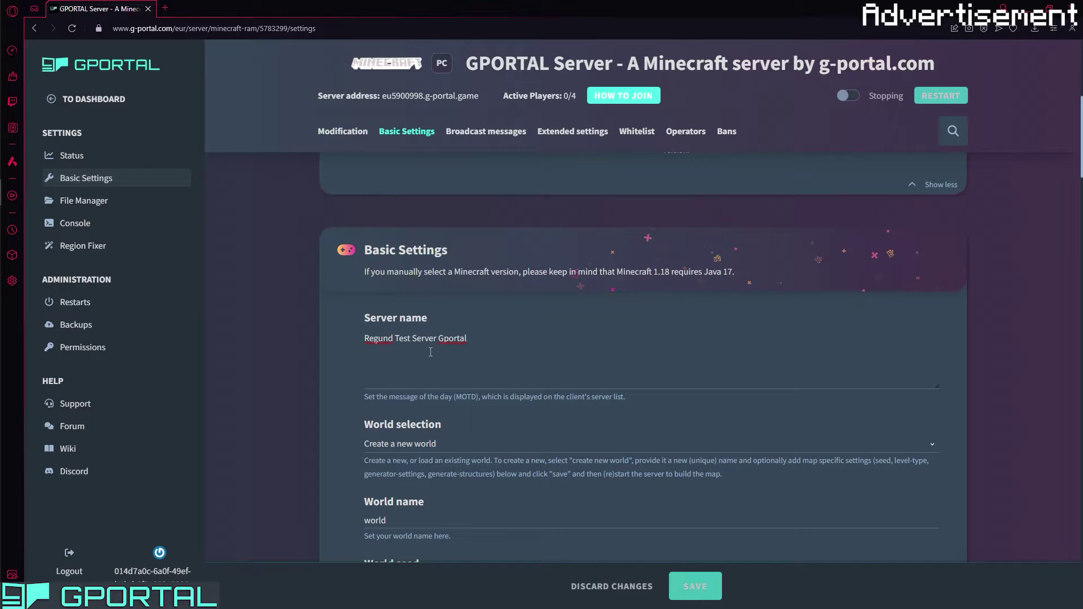
scroll(480, 314, "down", 1)
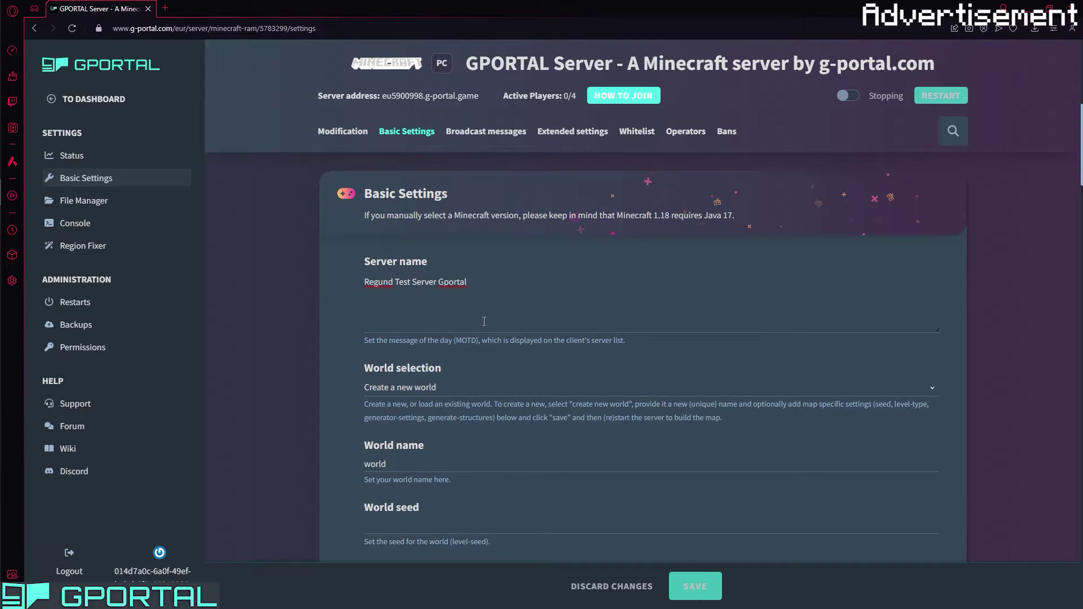
scroll(484, 321, "down", 2)
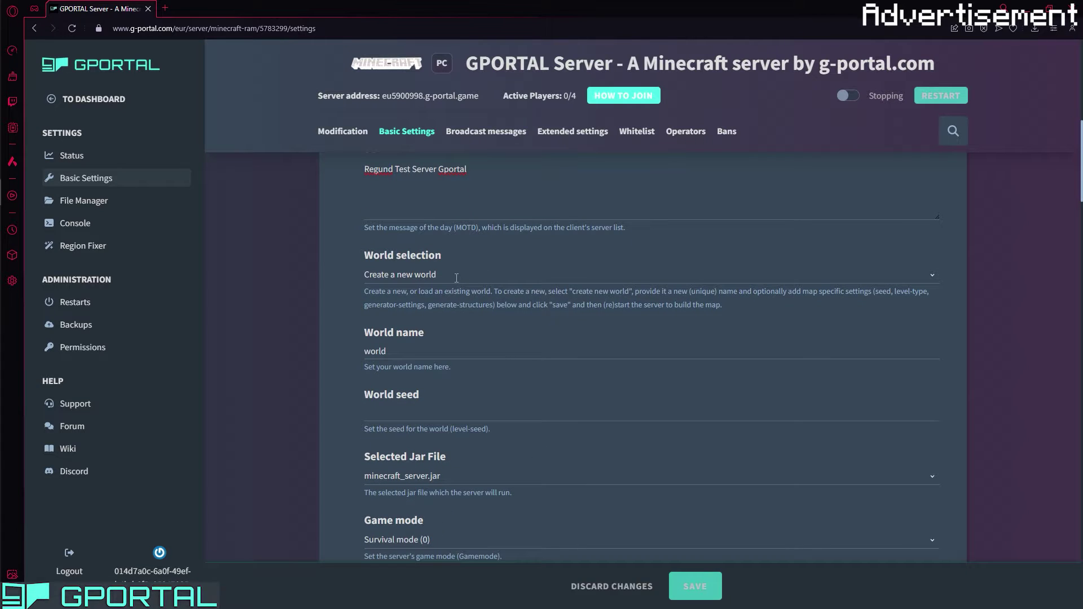
left_click(460, 275)
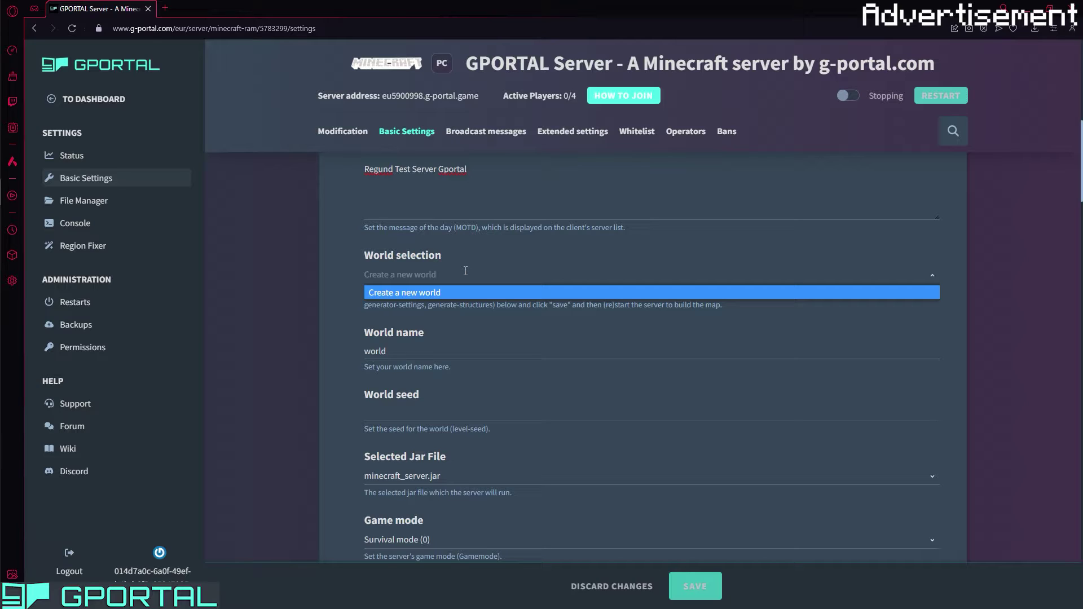
left_click(437, 274)
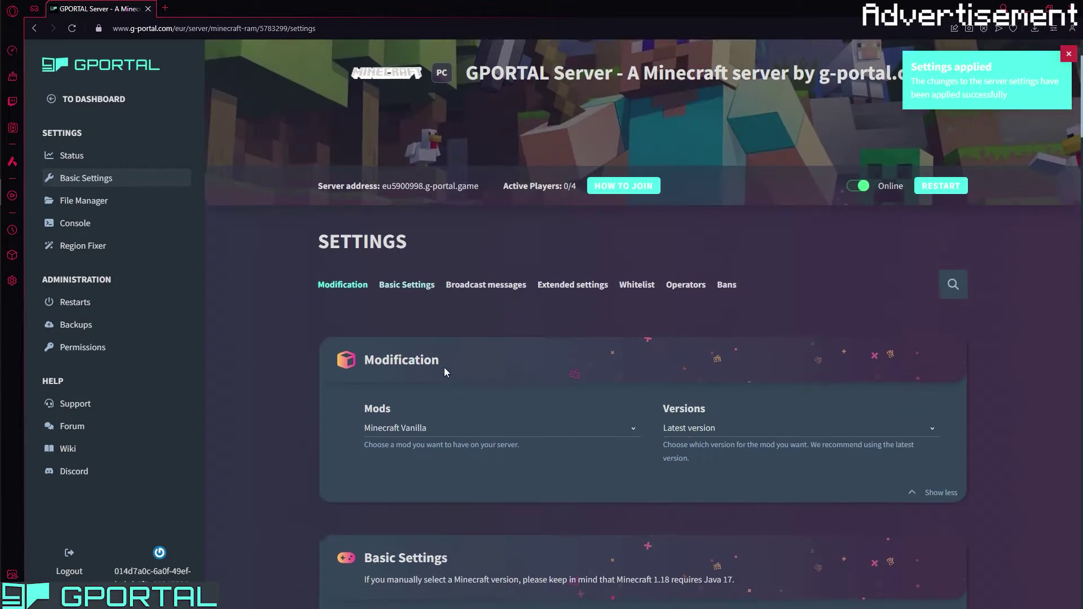
Keep the existing 'world' as the World selection.
scroll(445, 369, "down", 10)
scroll(430, 336, "down", 1)
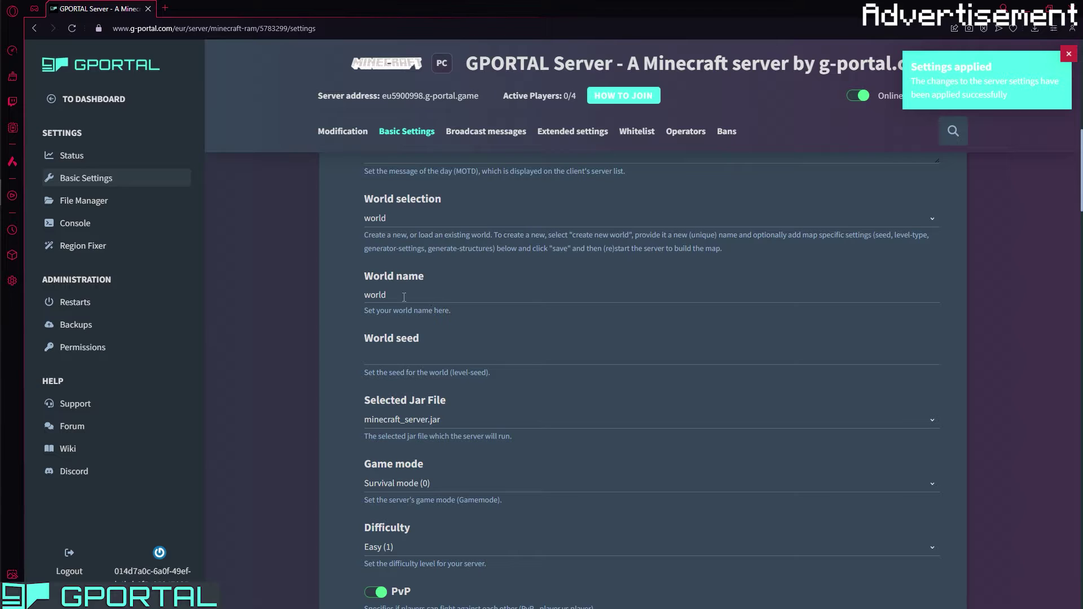
left_click(402, 218)
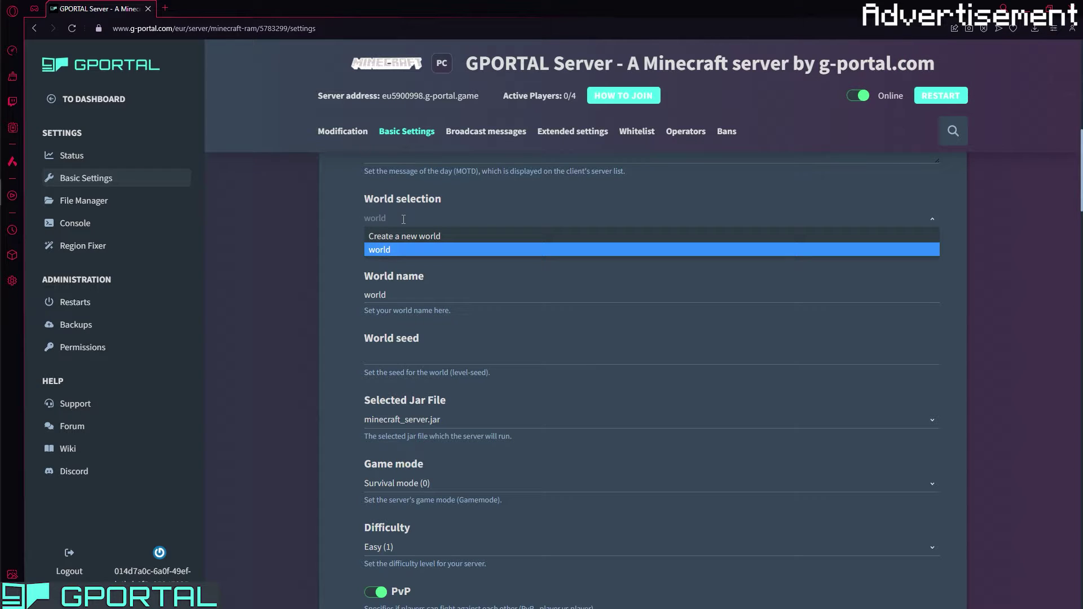
left_click(411, 194)
left_click(403, 218)
left_click(394, 250)
left_click(395, 219)
left_click(415, 197)
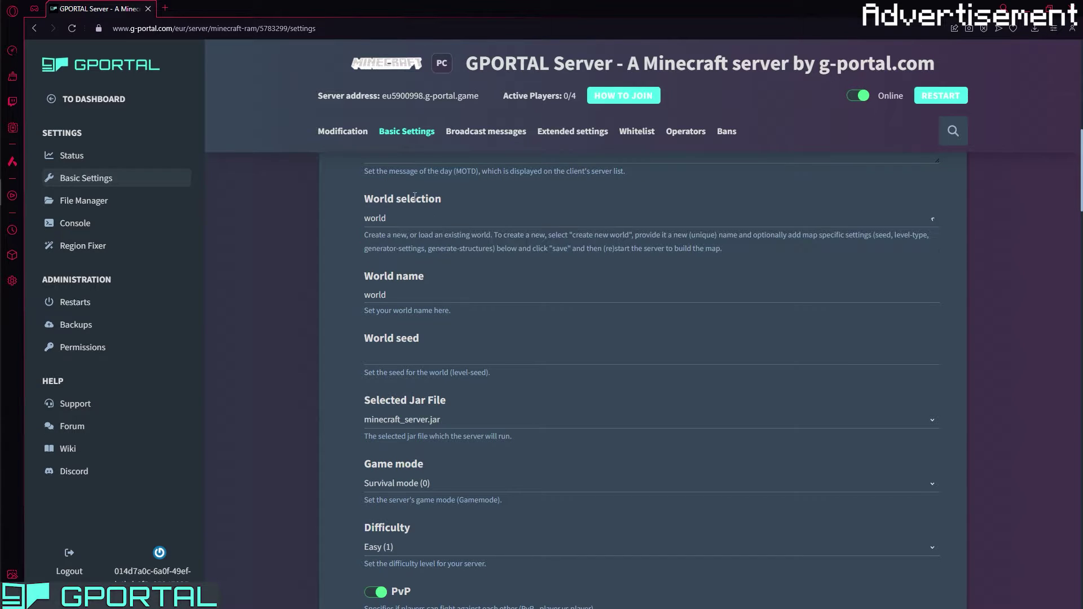
scroll(308, 272, "down", 1)
left_click_drag(406, 238, 314, 267)
left_click(315, 266)
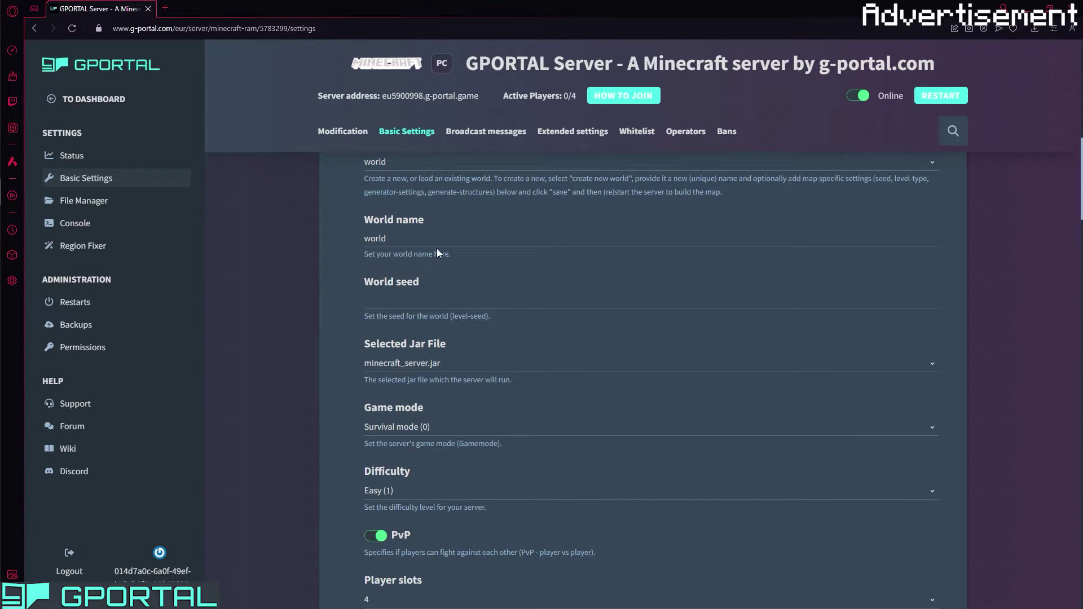
scroll(429, 243, "up", 1)
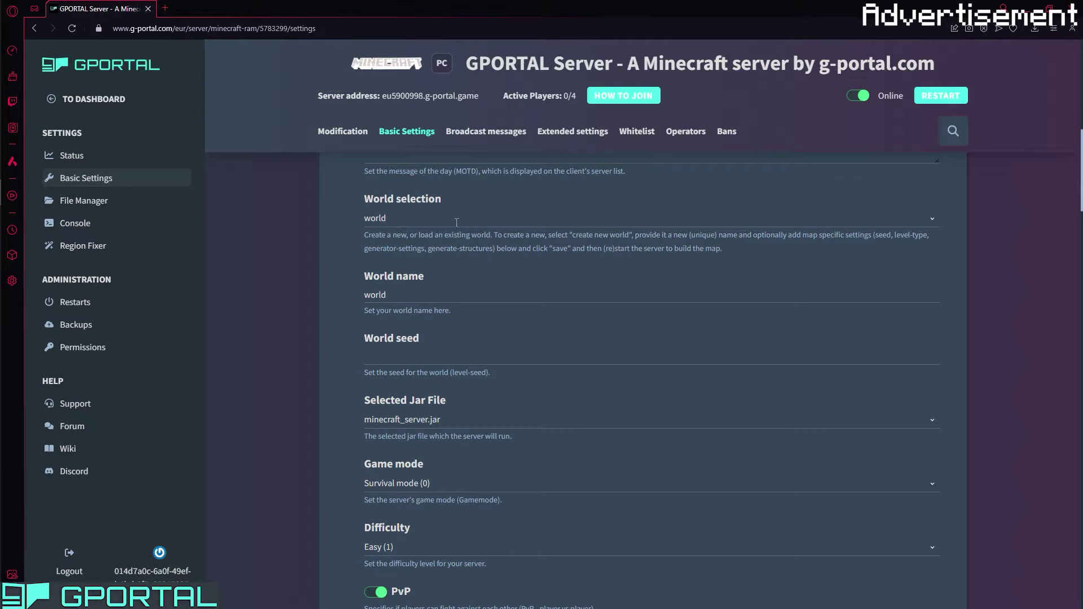
scroll(317, 272, "down", 1)
scroll(345, 275, "down", 1)
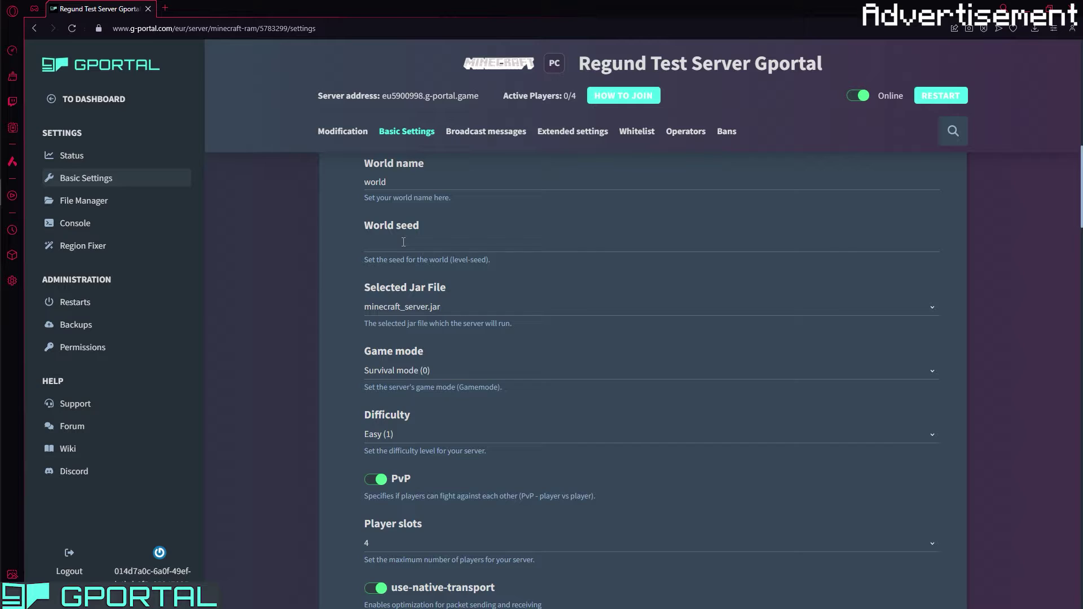
scroll(434, 261, "down", 1)
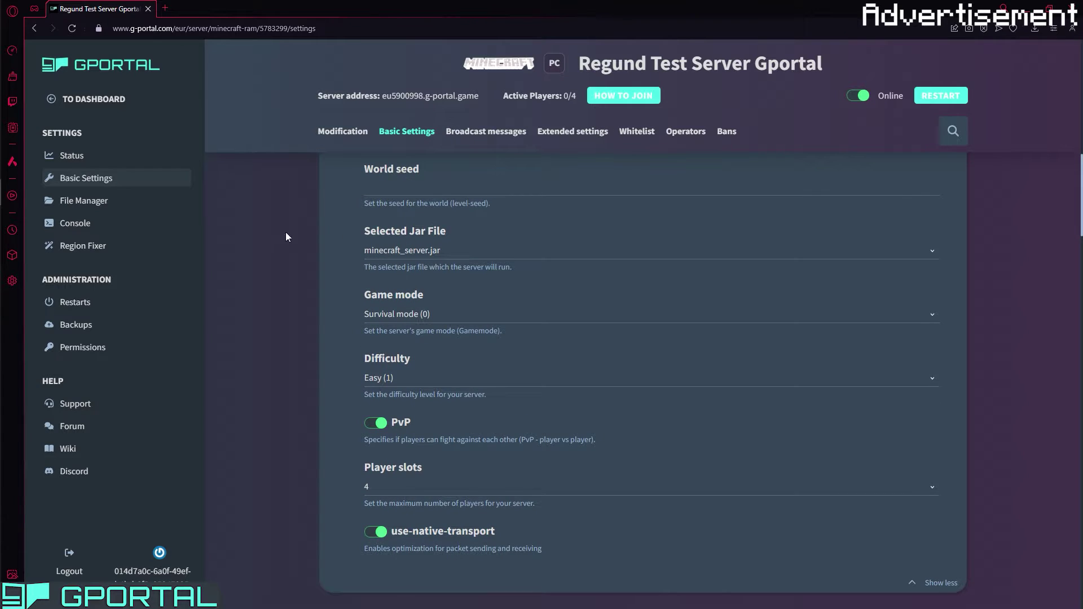
scroll(286, 236, "down", 1)
scroll(382, 210, "down", 1)
Keep Survival (0) game mode and set difficulty to Hard (3).
left_click(398, 202)
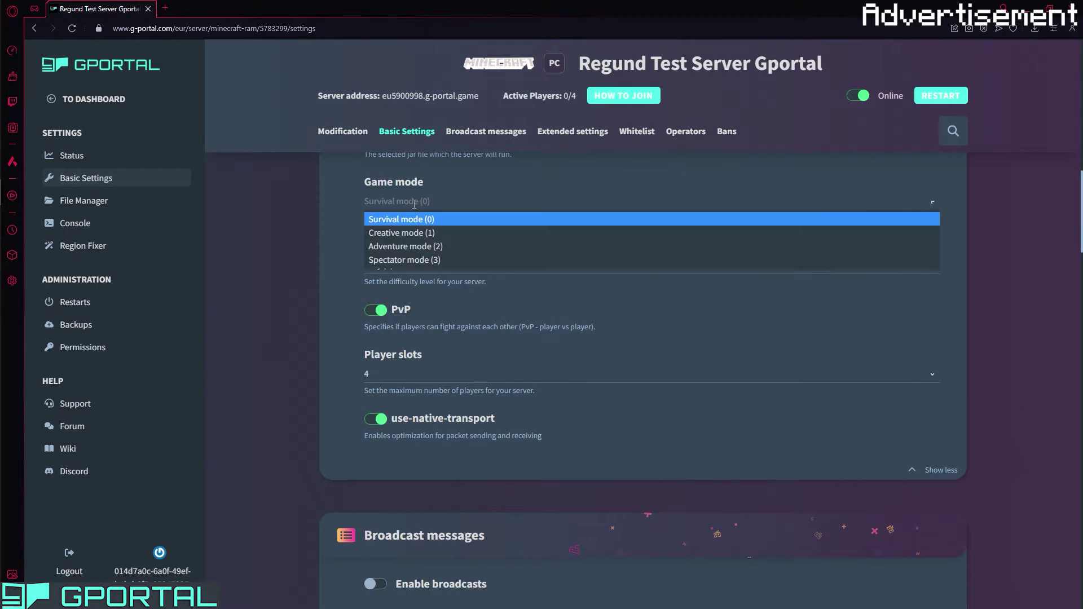
left_click(412, 220)
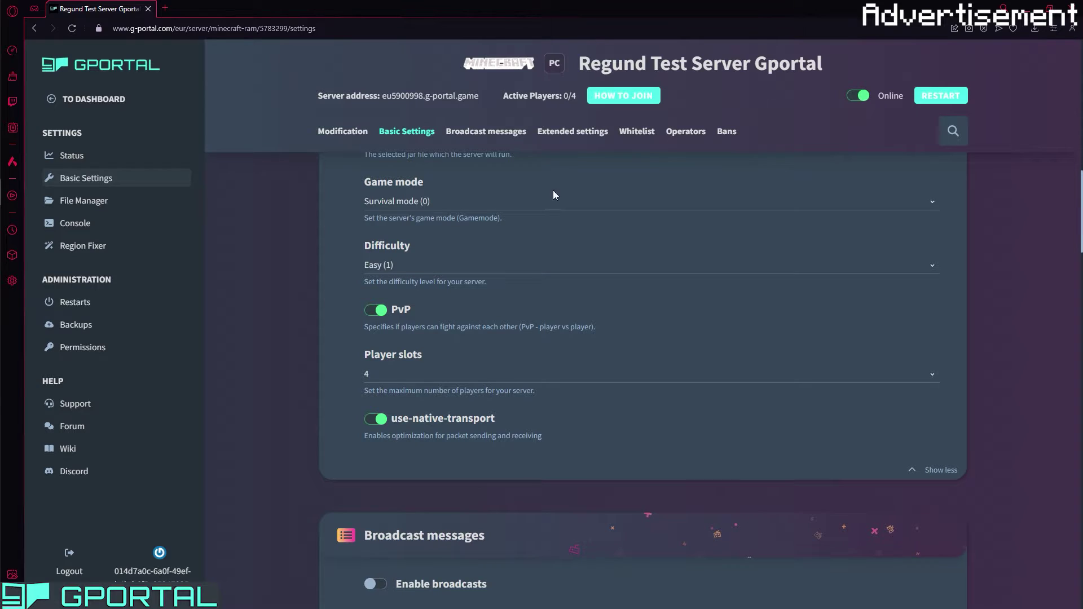
scroll(344, 225, "down", 1)
scroll(332, 211, "up", 1)
left_click(409, 266)
left_click(384, 324)
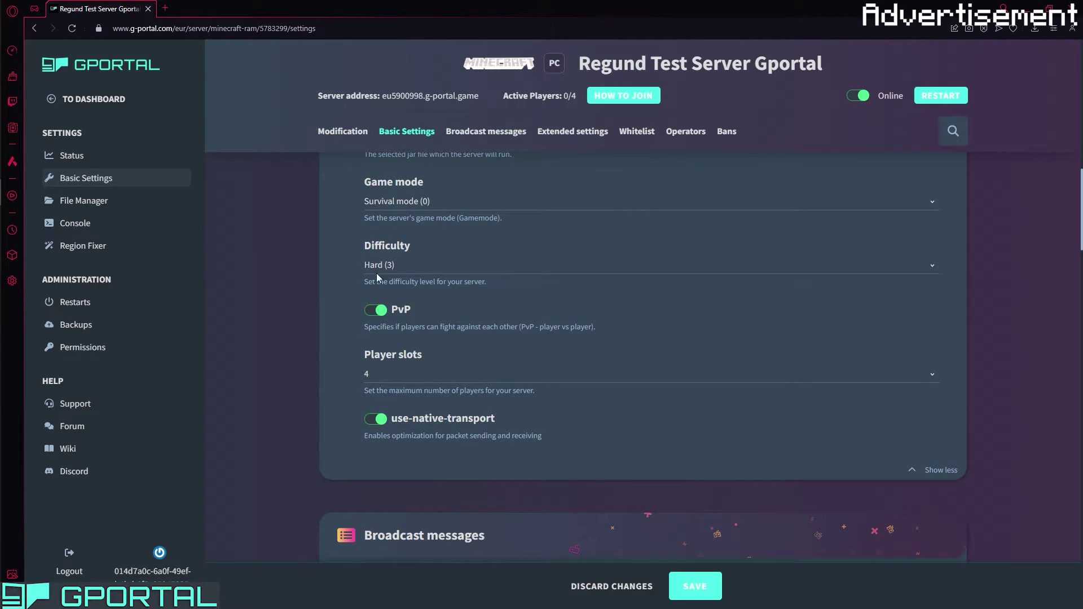
scroll(314, 272, "down", 1)
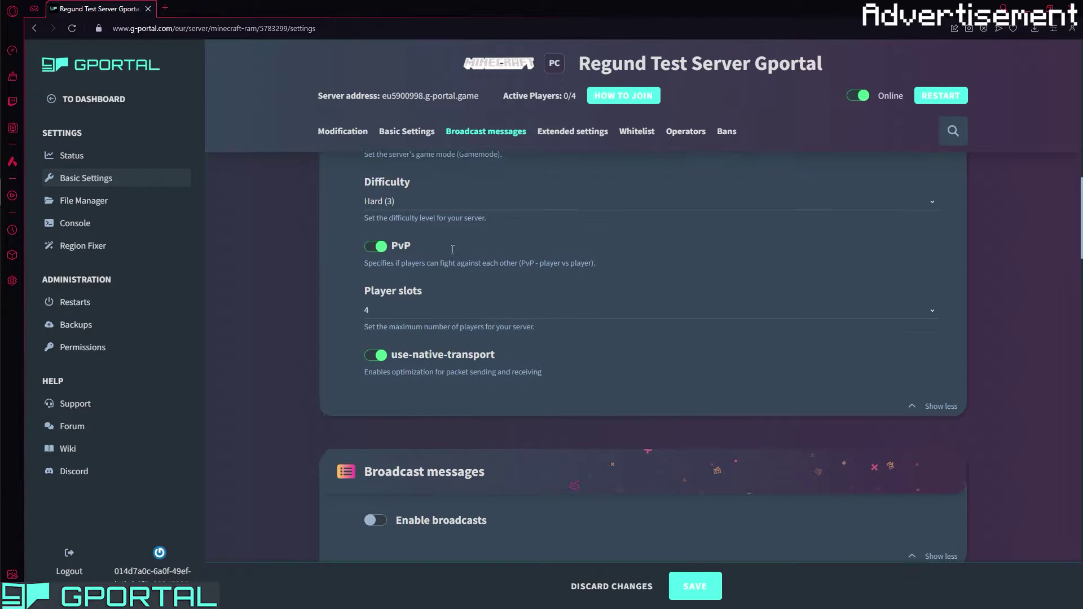
scroll(453, 249, "down", 1)
Raise the player slots to 100.
left_click(441, 260)
scroll(395, 350, "down", 5)
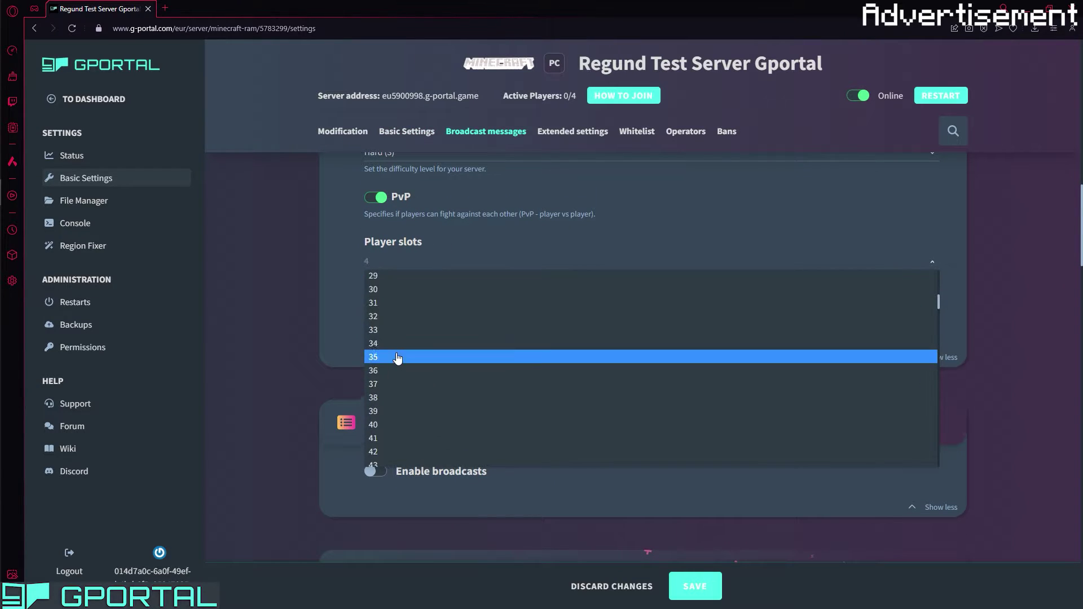
scroll(398, 357, "down", 16)
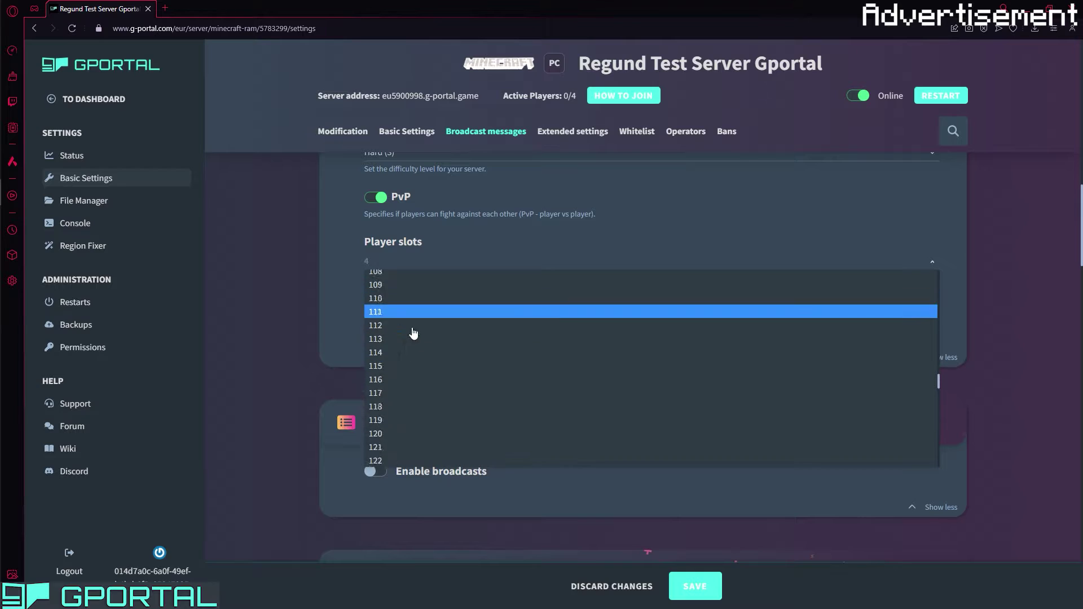
scroll(414, 334, "up", 3)
left_click(384, 285)
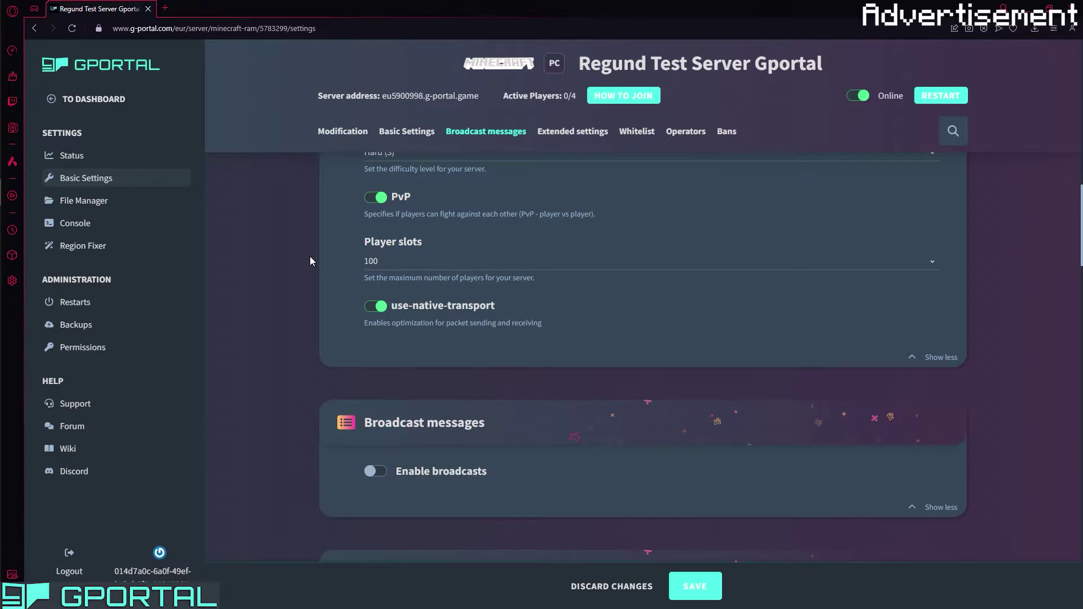
scroll(310, 259, "down", 3)
scroll(316, 258, "up", 1)
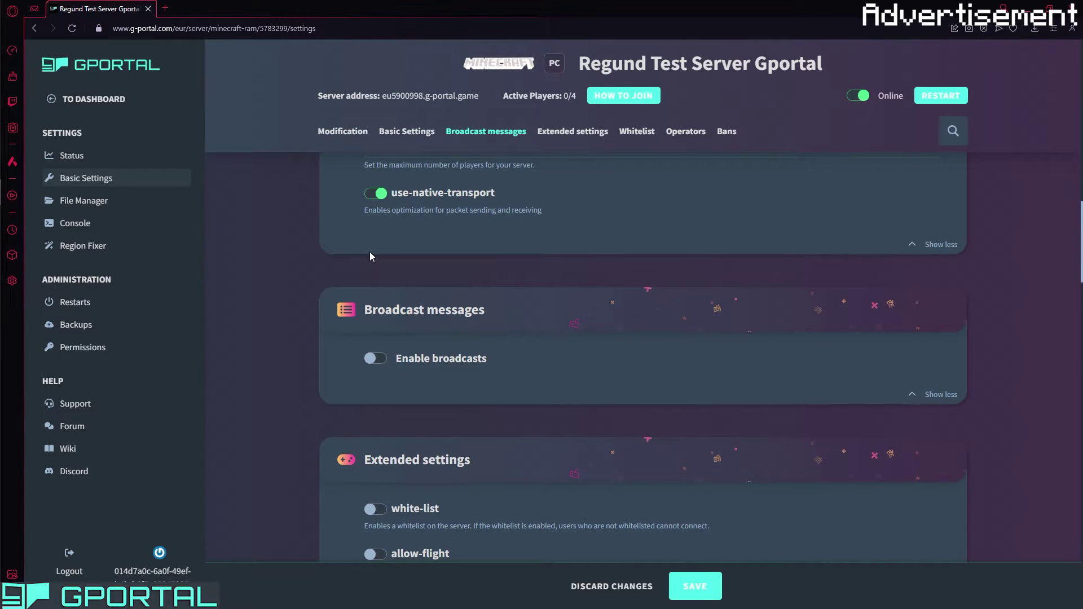
Switch on Enable broadcasts, leaving the Time interval at 10 minutes.
scroll(417, 299, "down", 1)
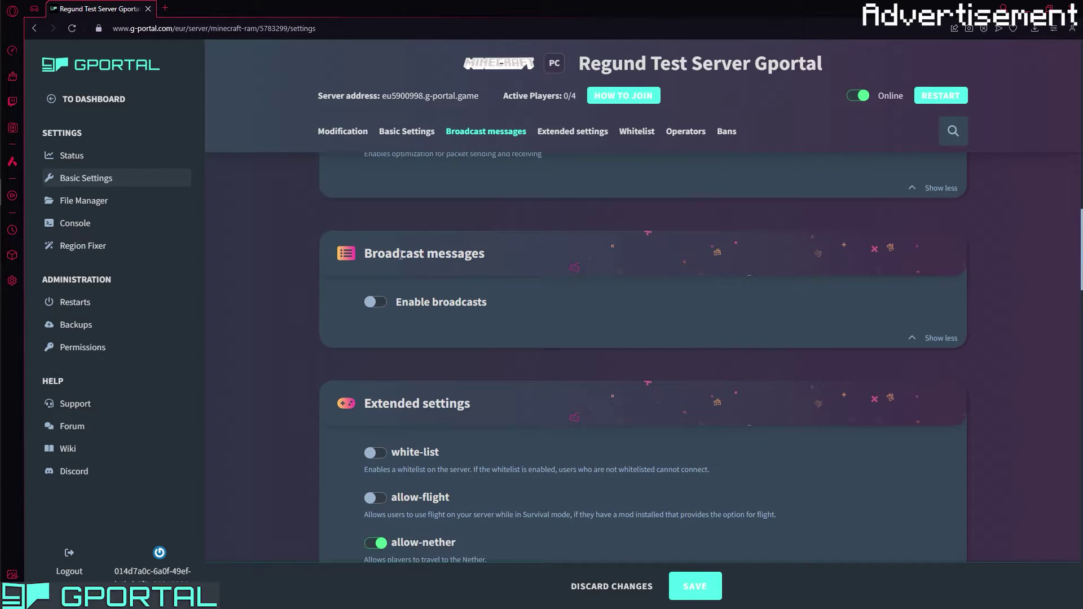
scroll(400, 256, "down", 1)
left_click(452, 250)
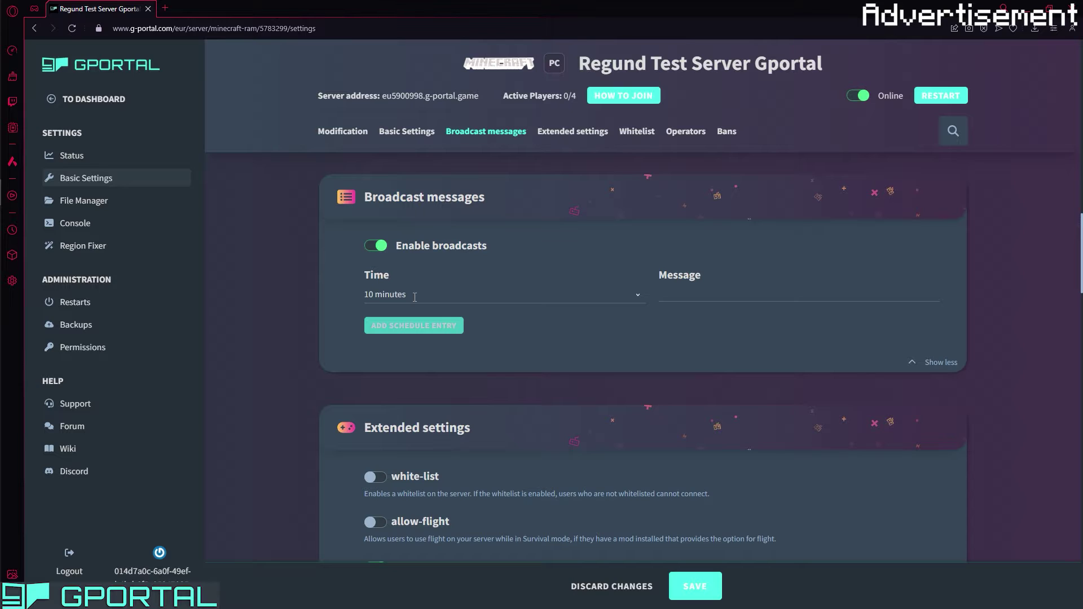
left_click(415, 296)
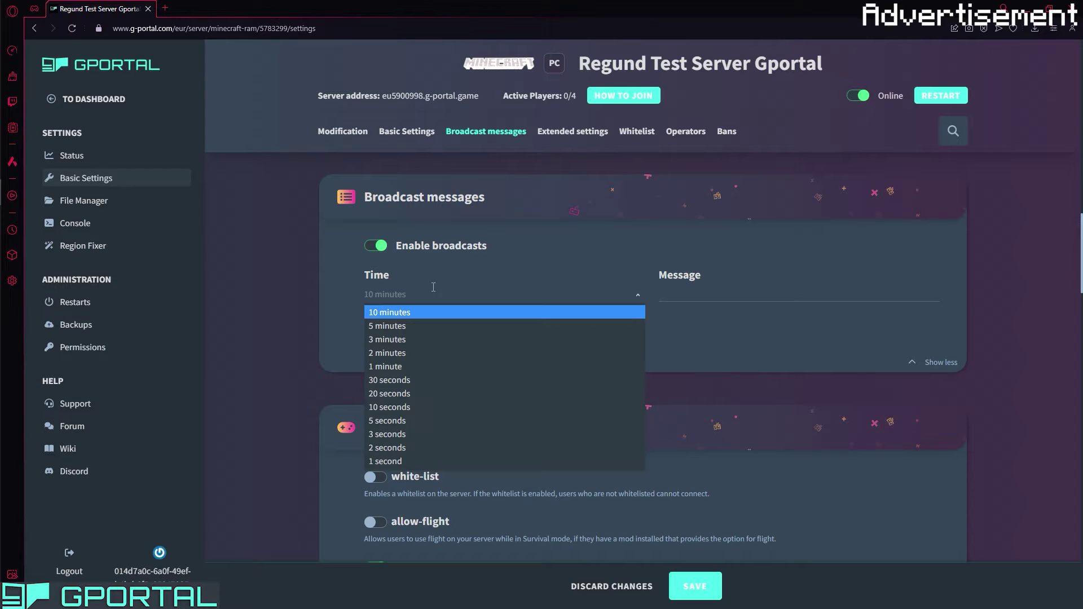
left_click(435, 287)
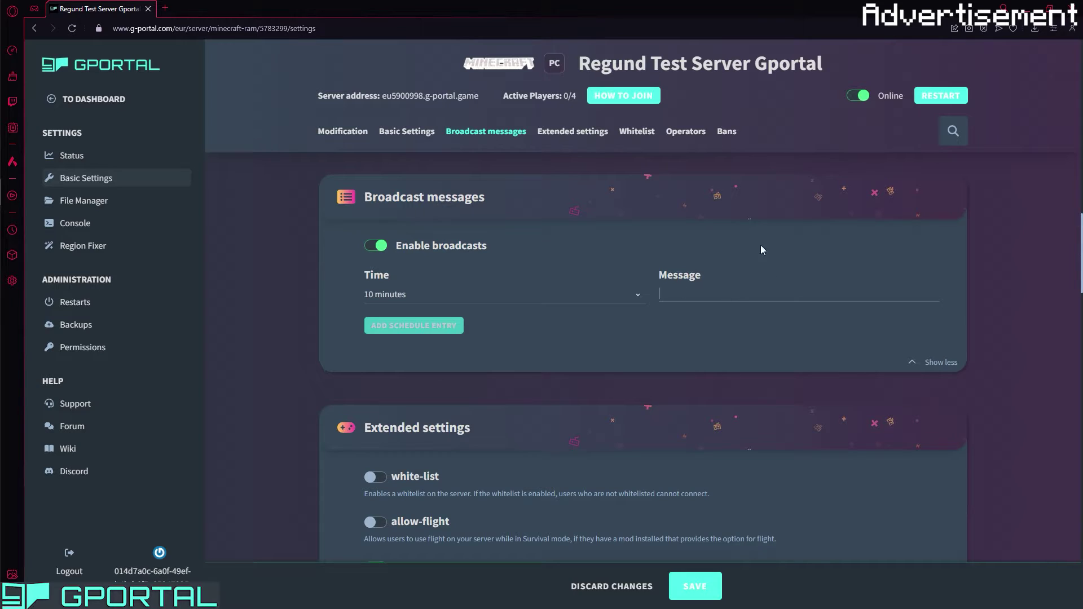
scroll(666, 248, "down", 4)
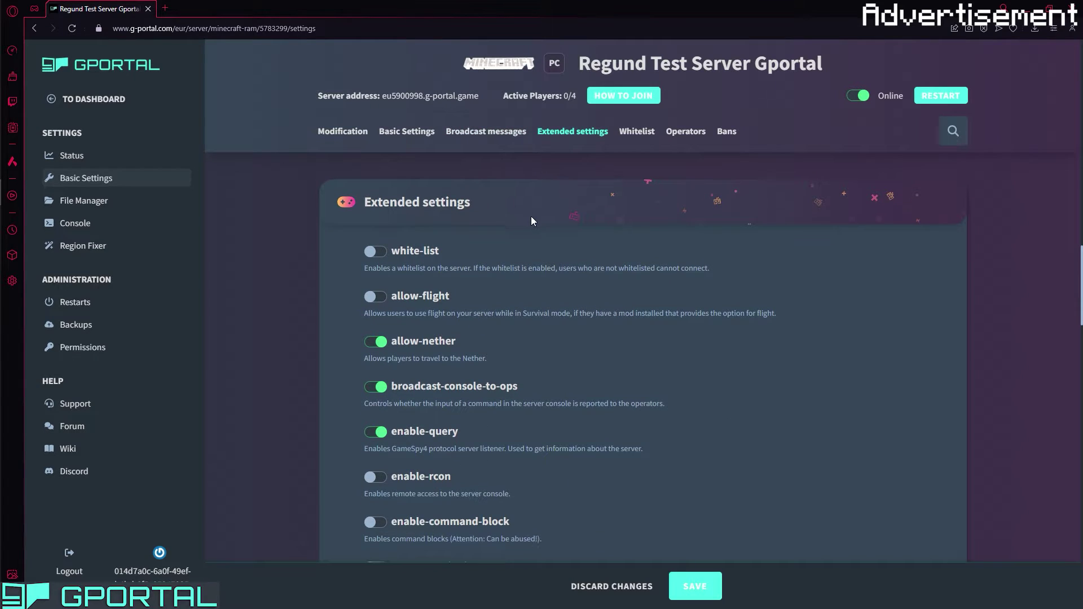
scroll(405, 243, "down", 1)
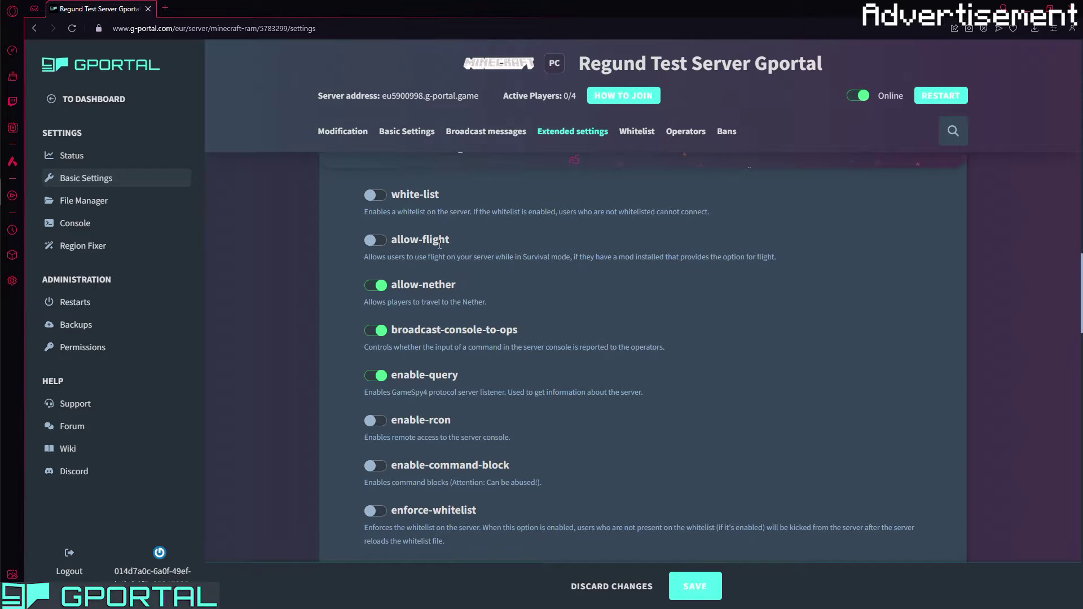
scroll(439, 243, "down", 2)
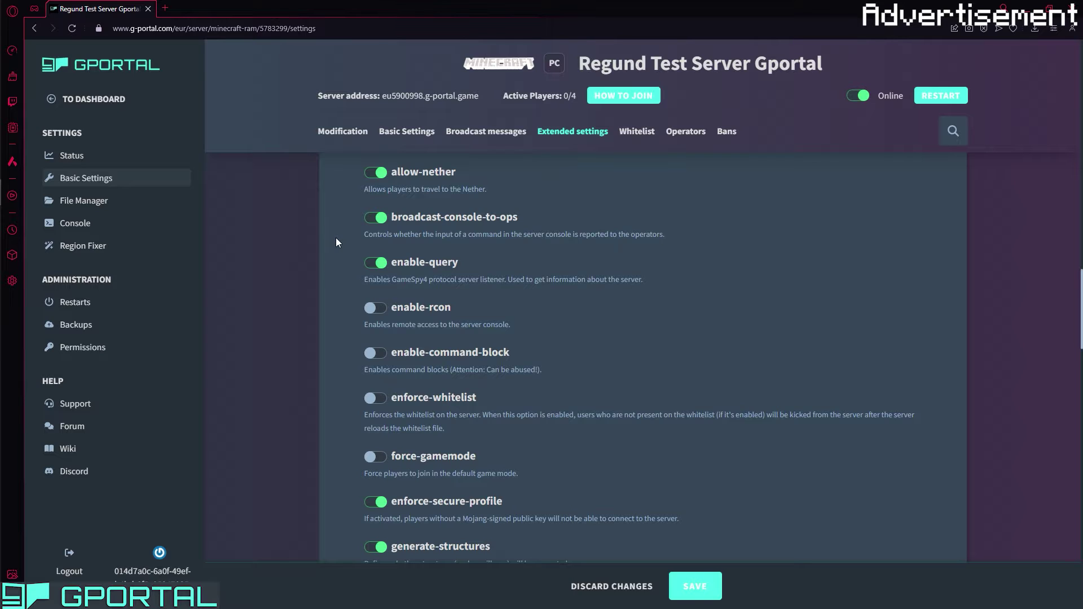
scroll(342, 237, "down", 3)
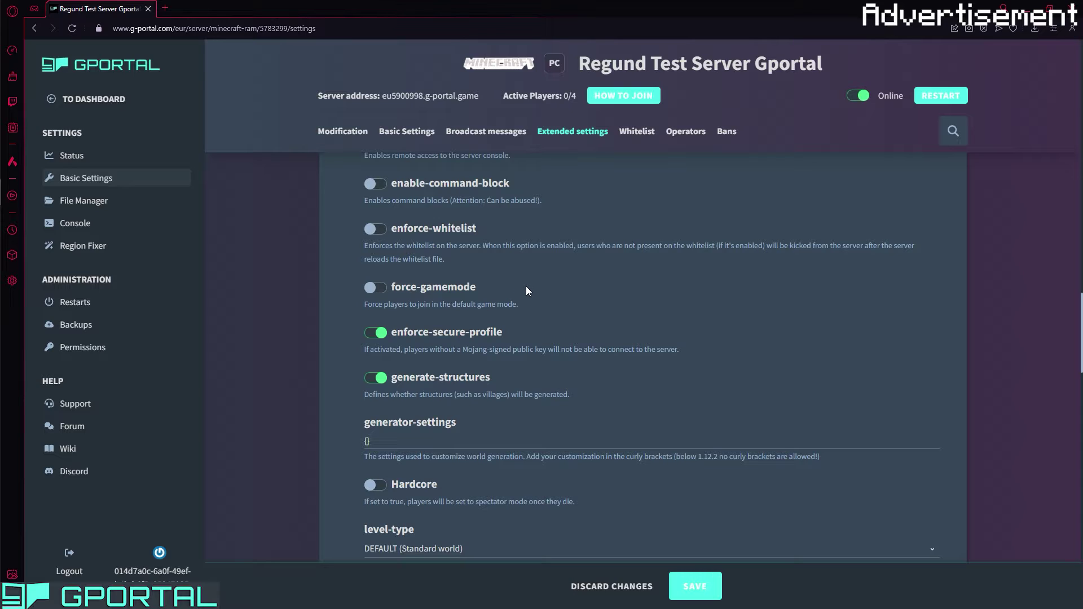
scroll(526, 288, "down", 2)
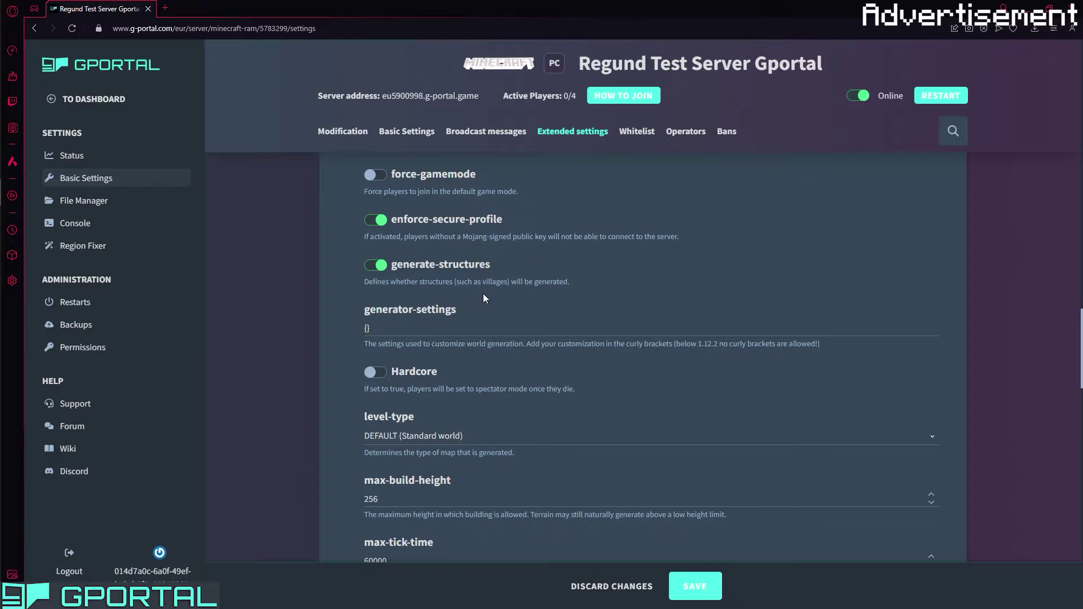
scroll(483, 295, "down", 2)
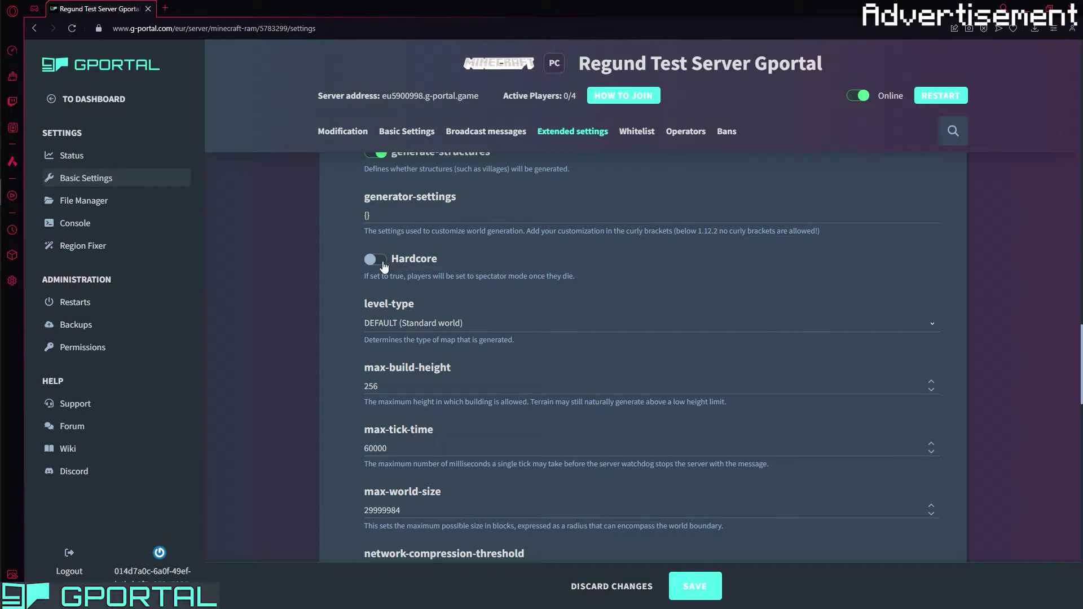
scroll(380, 269, "down", 1)
left_click(431, 267)
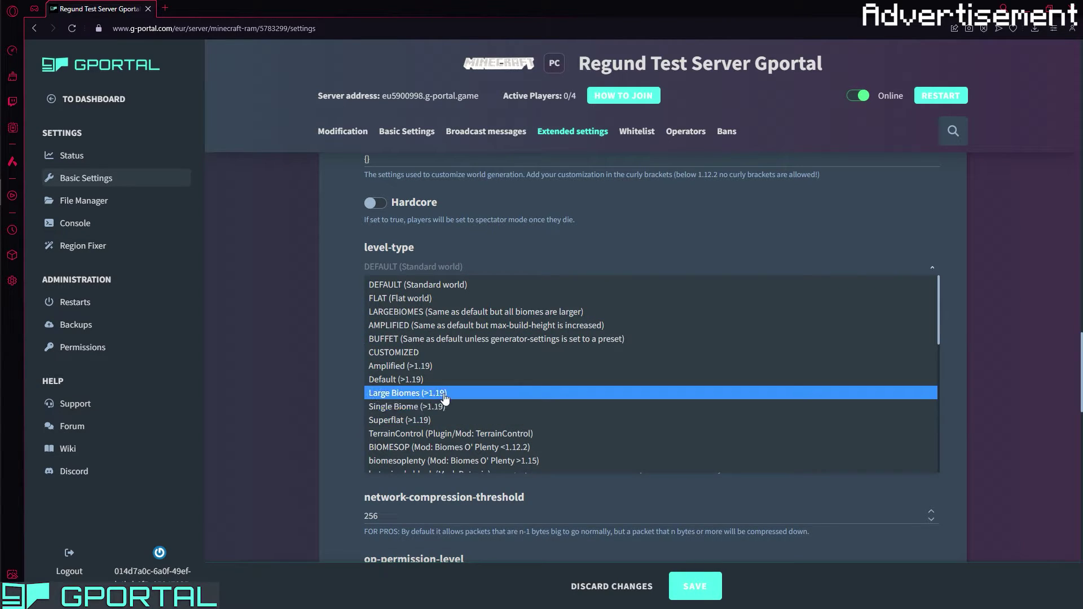
left_click(387, 243)
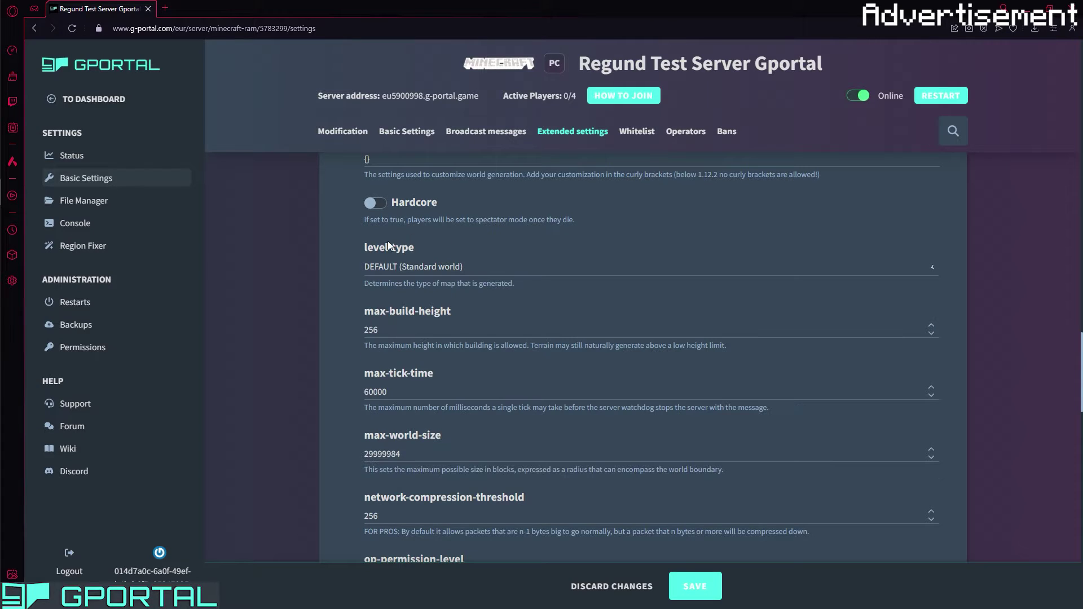
scroll(299, 300, "down", 2)
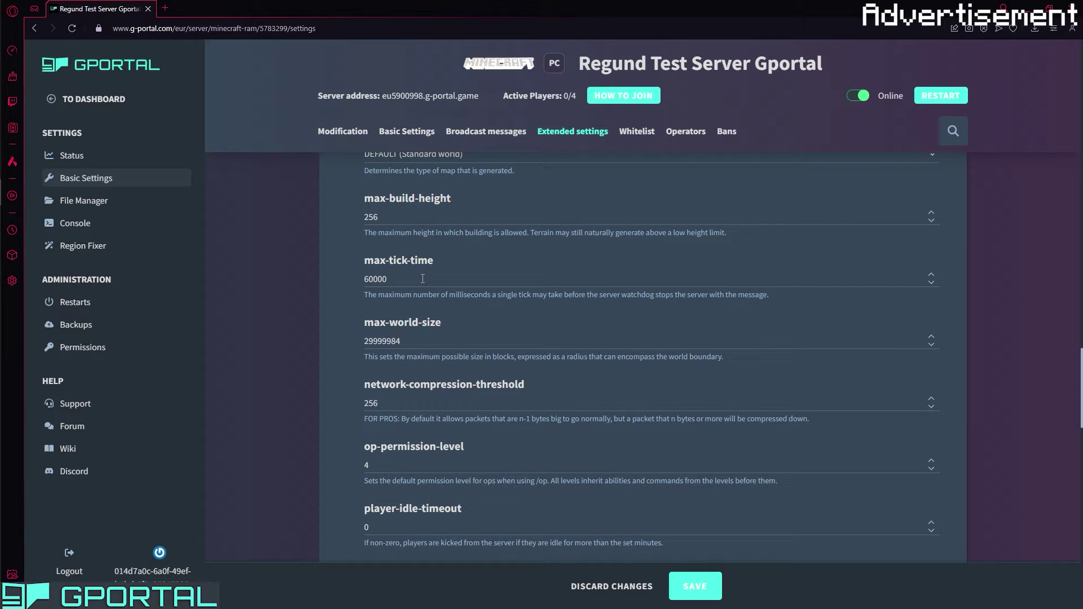
left_click(424, 277)
scroll(415, 289, "down", 2)
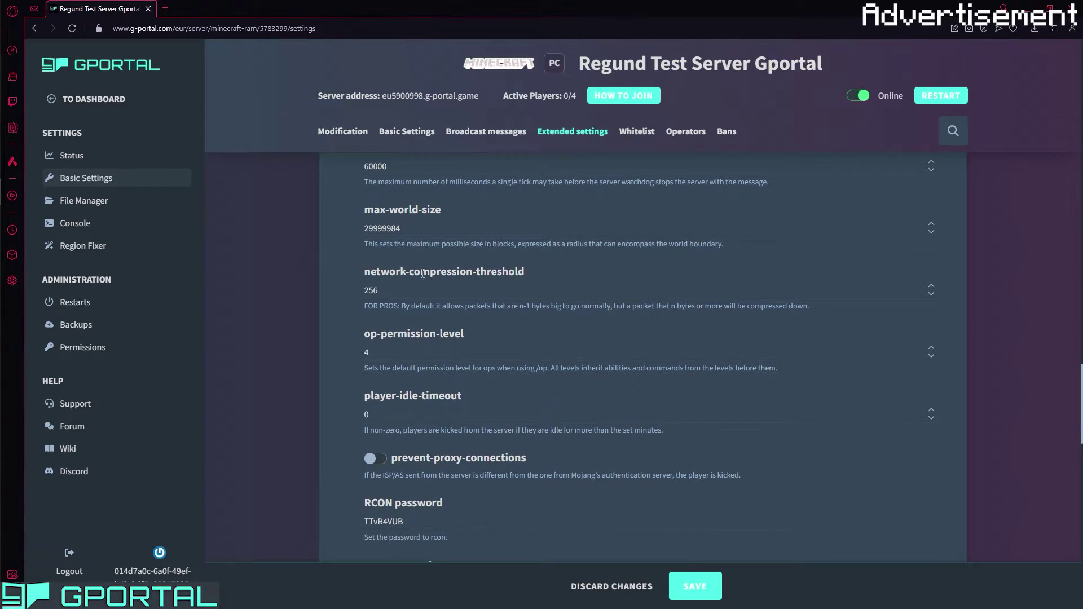
scroll(435, 286, "down", 1)
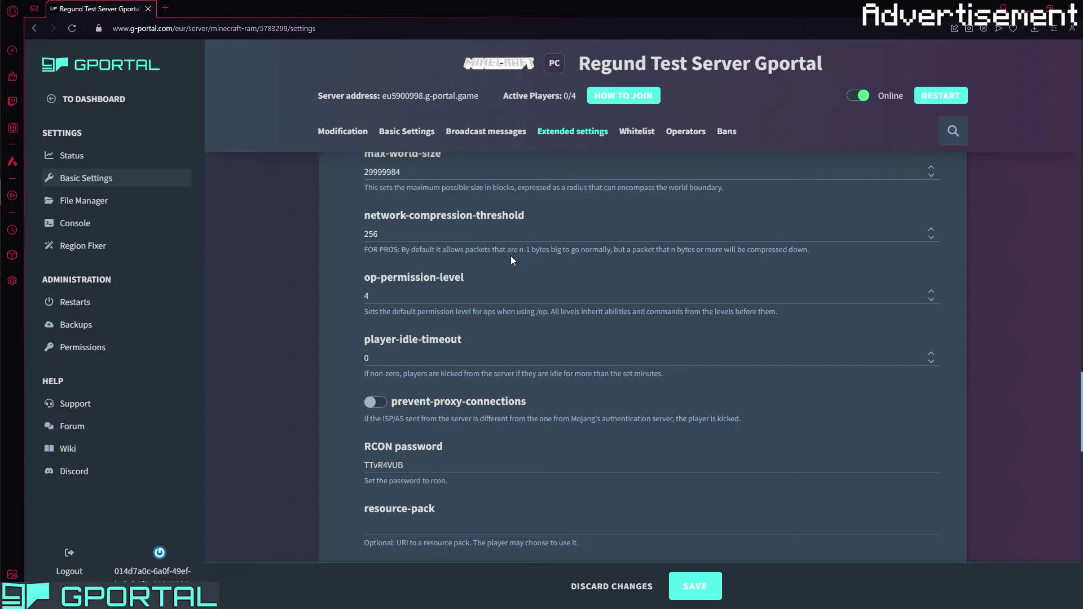
scroll(520, 270, "down", 1)
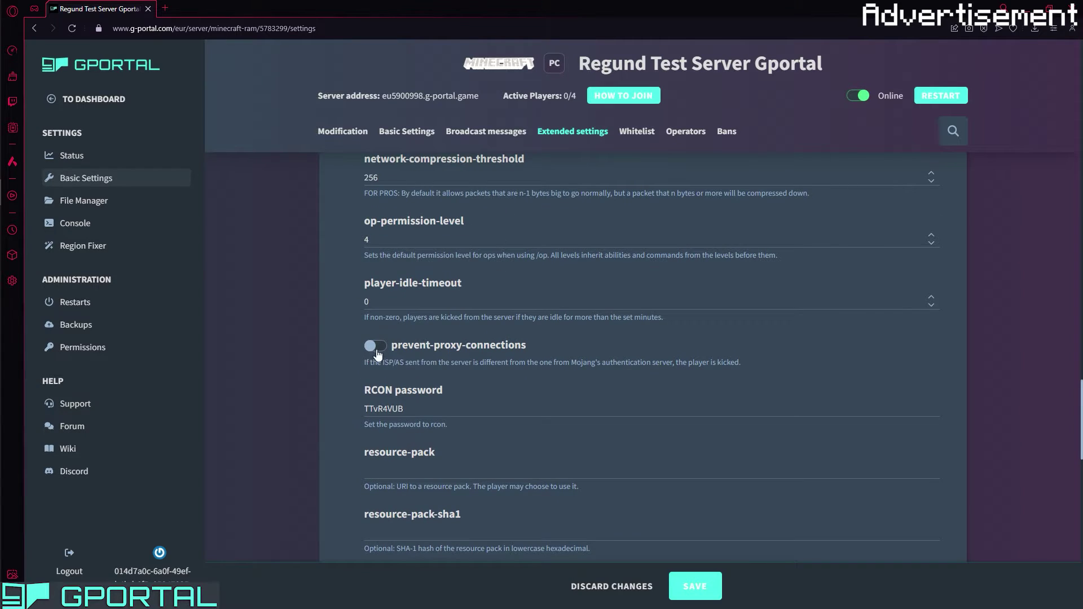
double_click(441, 343)
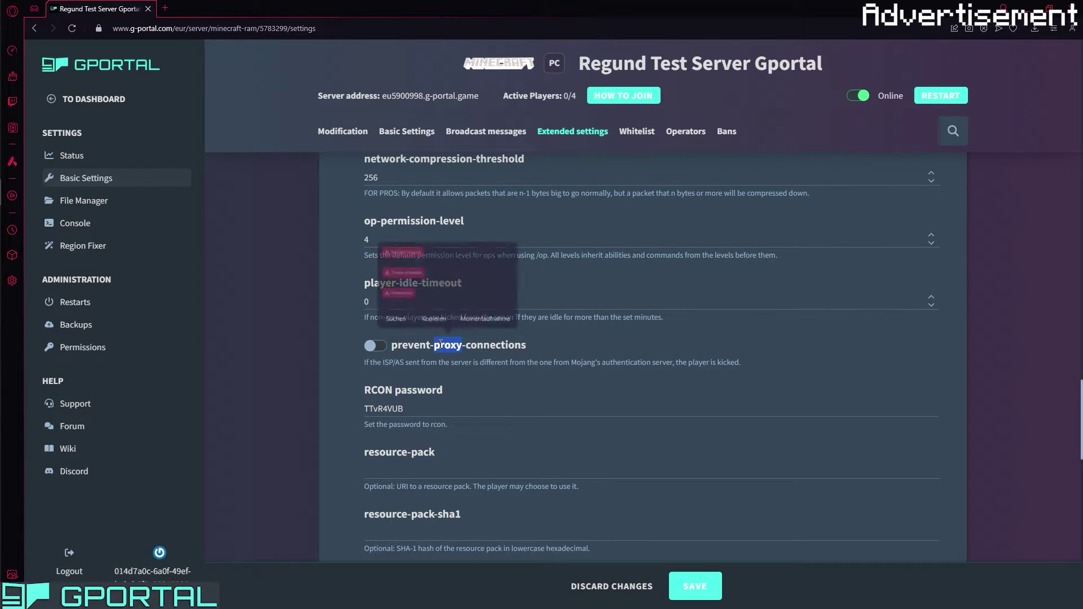
left_click(514, 346)
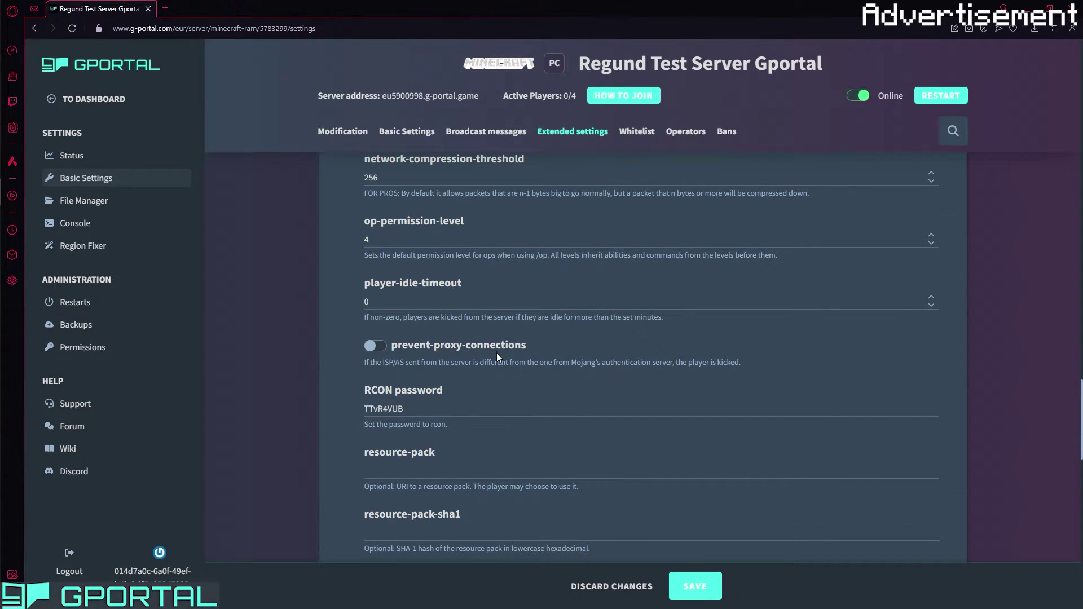
scroll(431, 286, "down", 2)
scroll(568, 276, "down", 4)
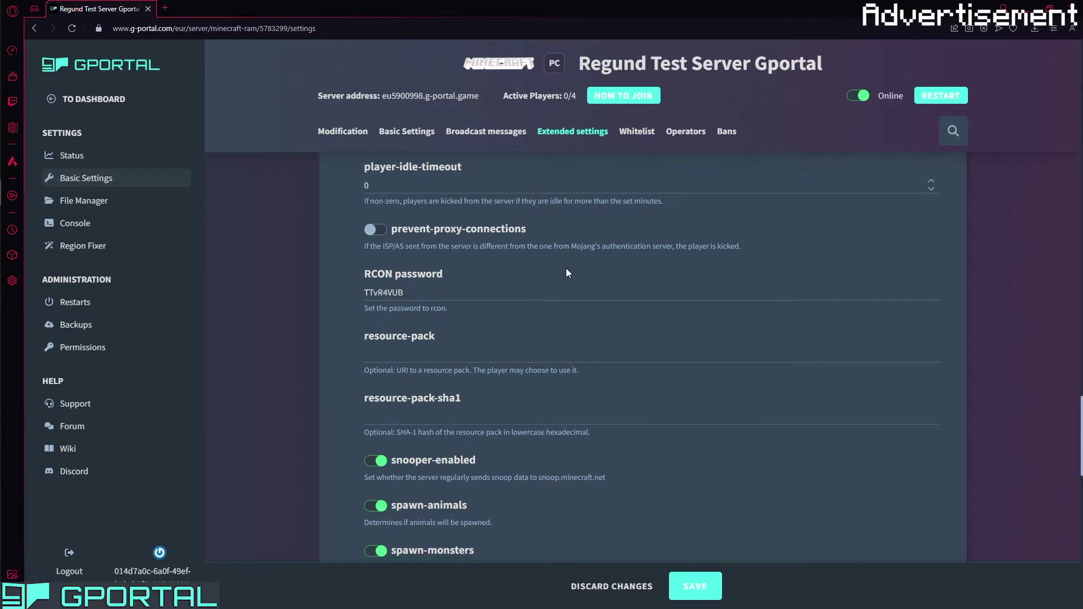
scroll(583, 246, "down", 1)
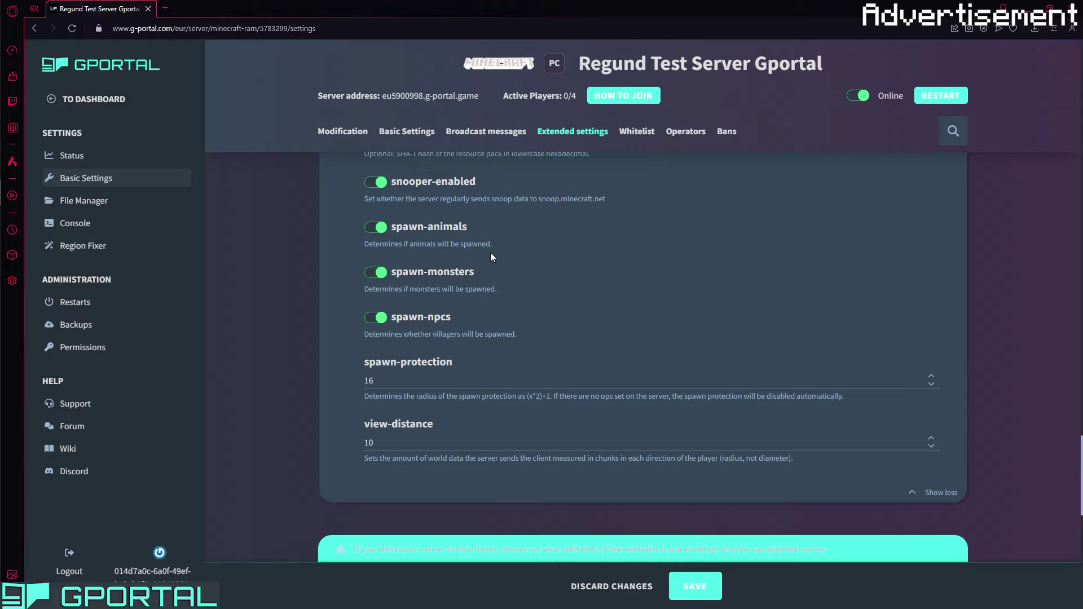
scroll(611, 283, "down", 3)
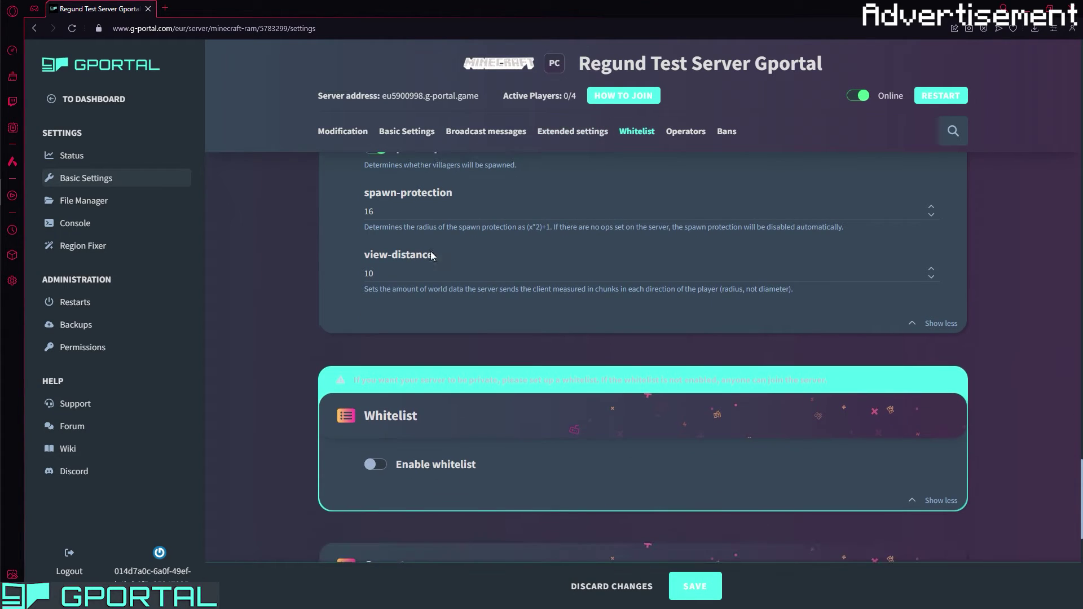
Switch on Enable whitelist and put the cursor in the Player name field.
scroll(429, 260, "down", 3)
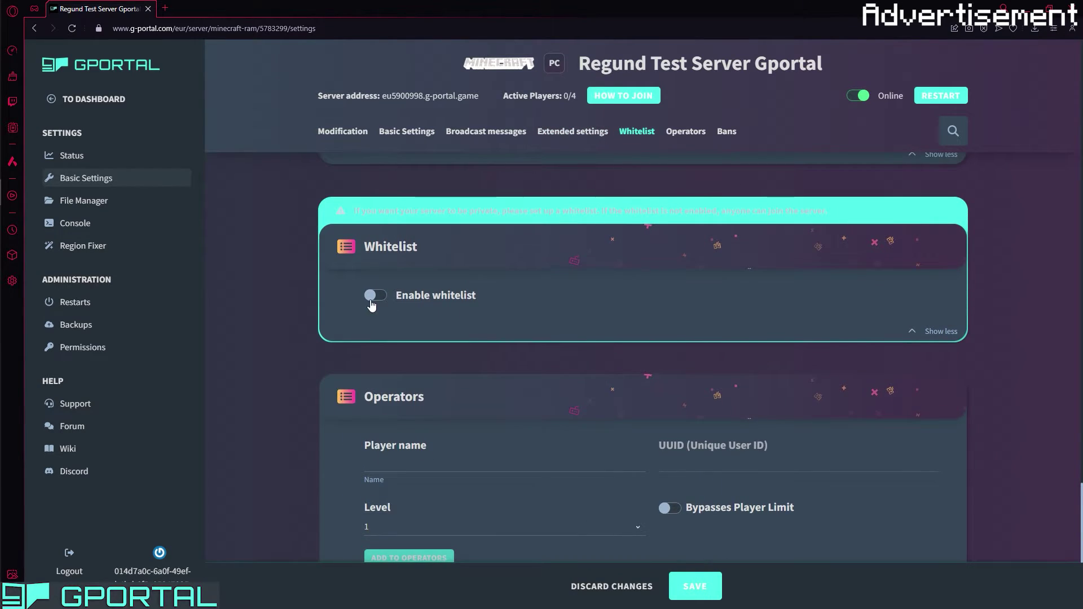
left_click(372, 297)
left_click(398, 344)
scroll(398, 343, "down", 1)
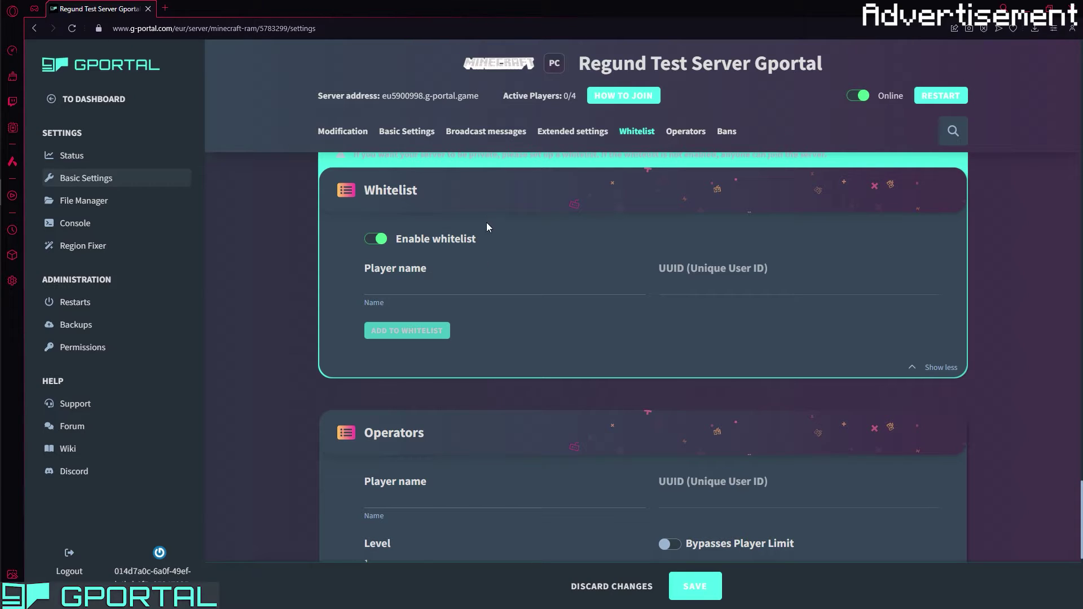
scroll(395, 195, "down", 1)
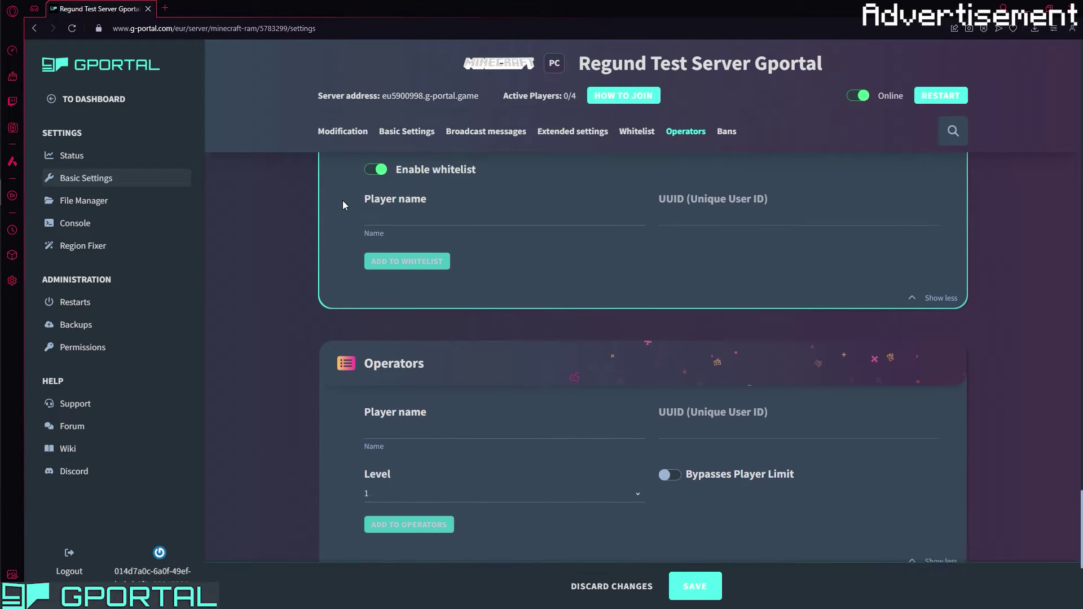
Choose level 4 in the Operators Level dropdown, then scroll down to the empty Bans list.
scroll(343, 202, "down", 2)
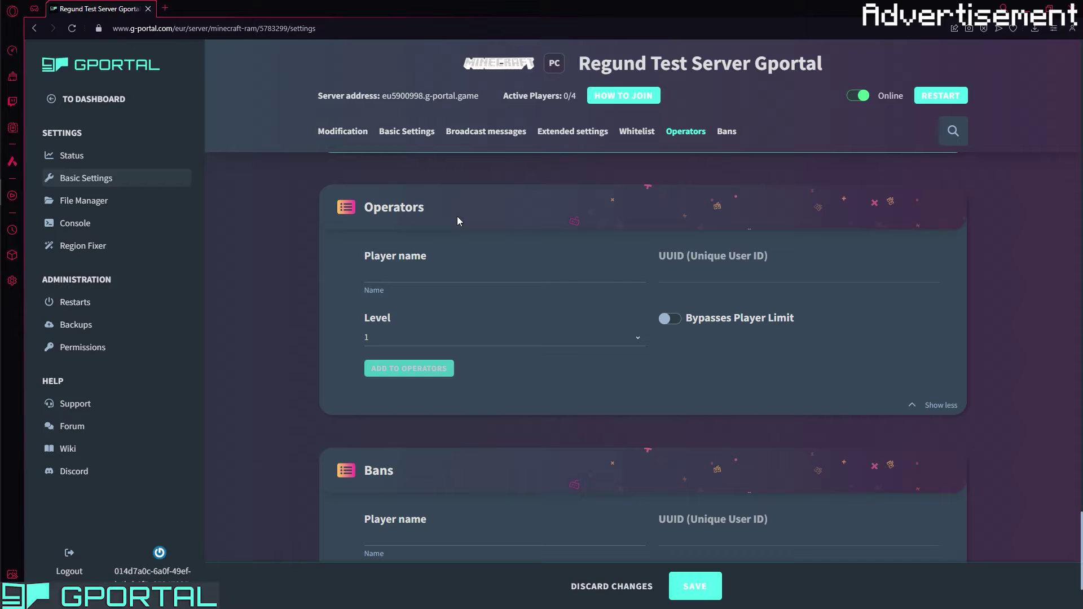
left_click(426, 338)
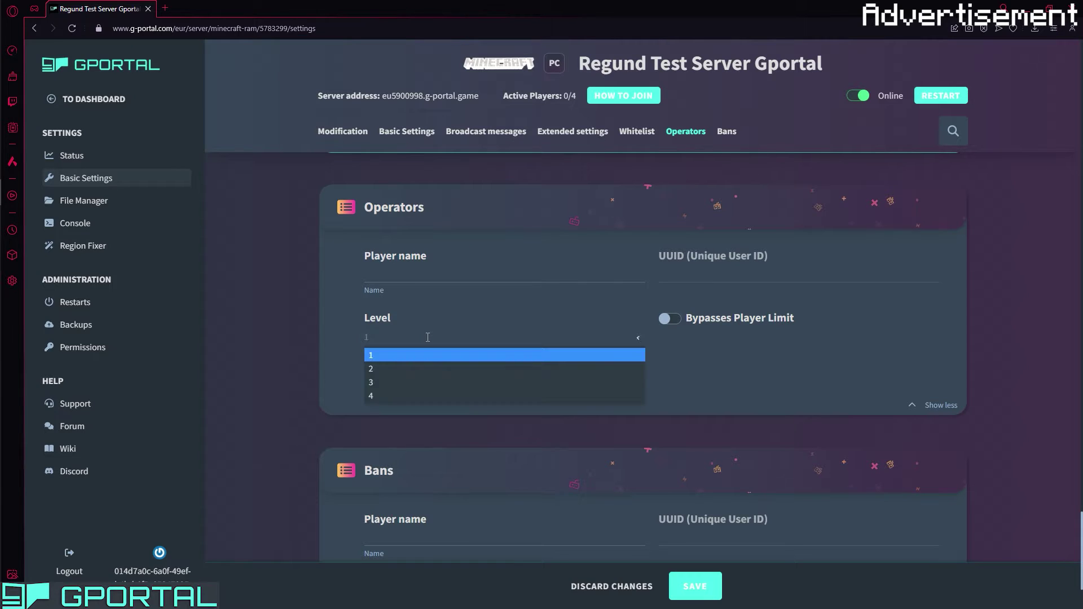
left_click(413, 396)
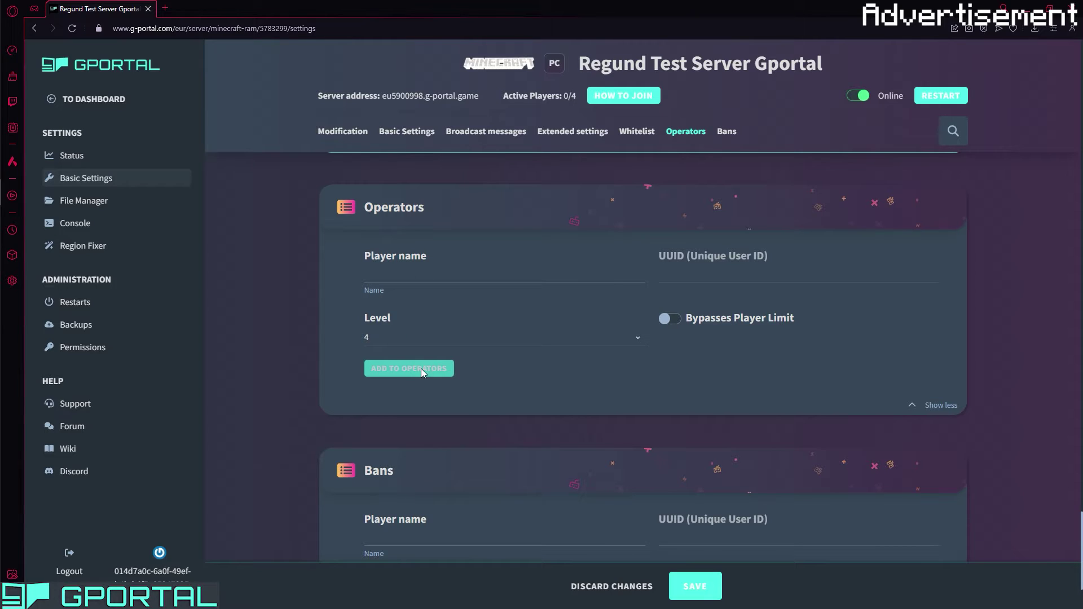
scroll(681, 368, "down", 2)
scroll(675, 337, "up", 1)
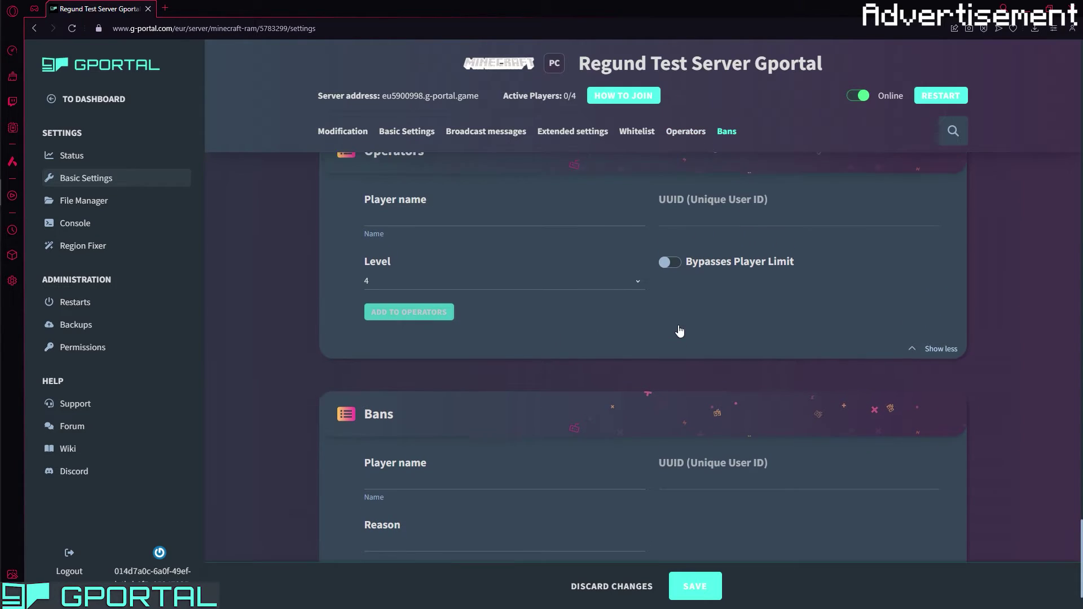
scroll(693, 330, "down", 1)
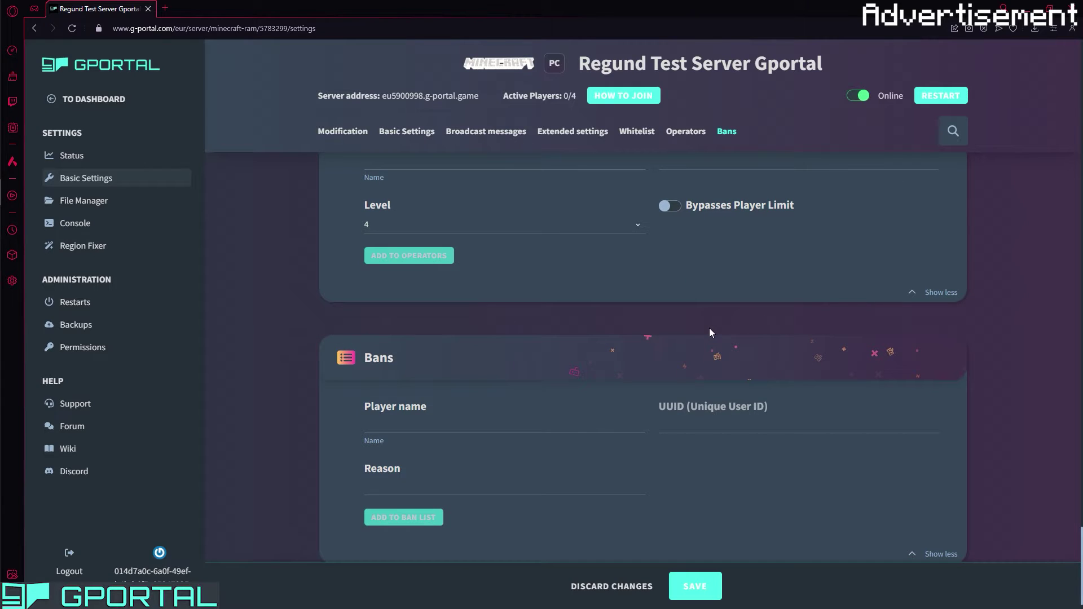
scroll(701, 291, "down", 1)
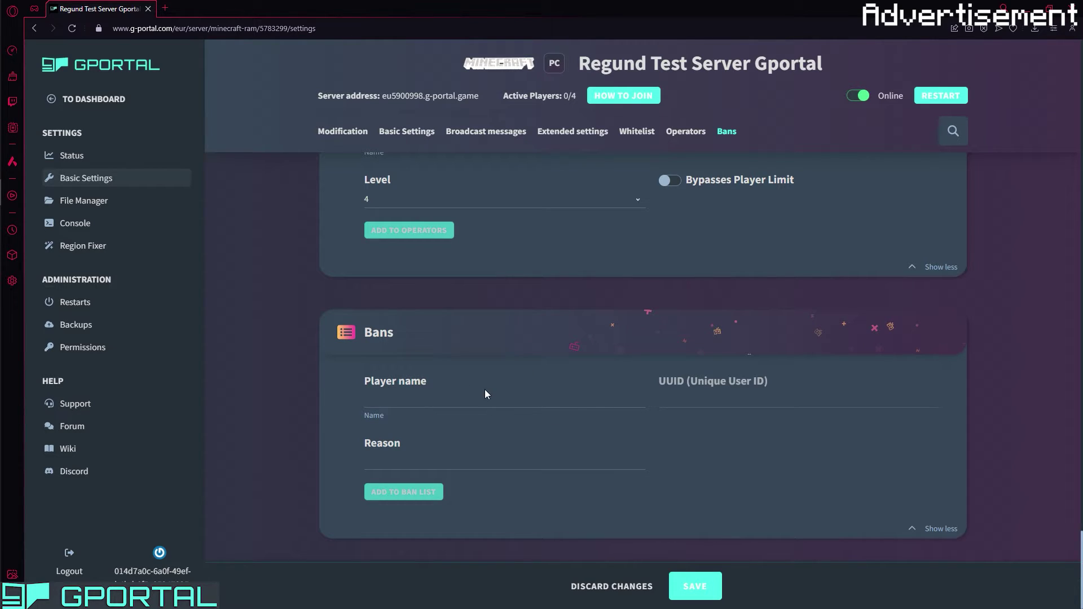
left_click(111, 204)
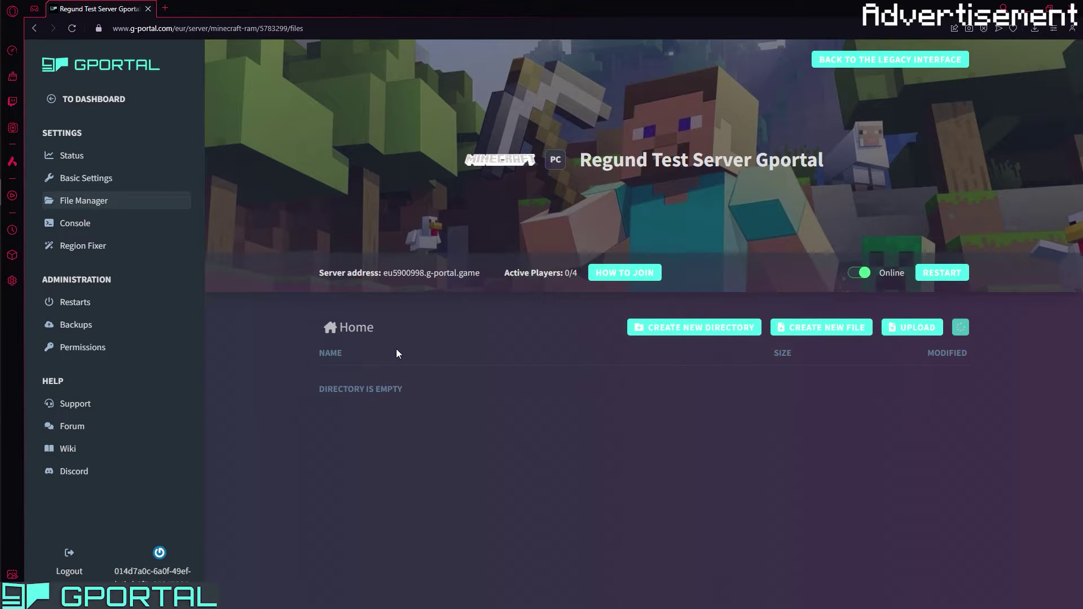
scroll(446, 389, "down", 3)
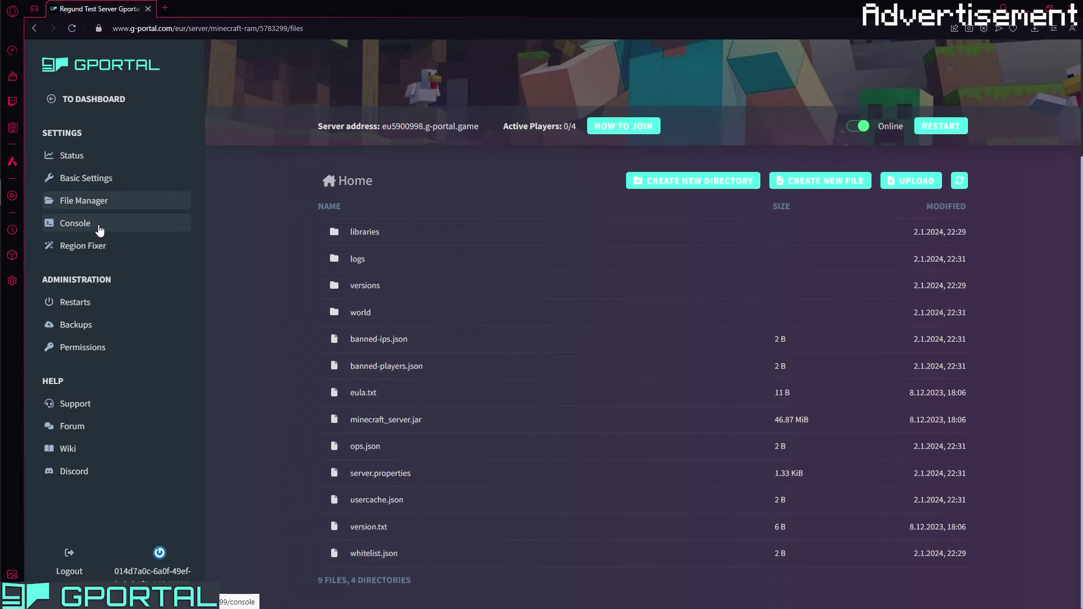
left_click(101, 225)
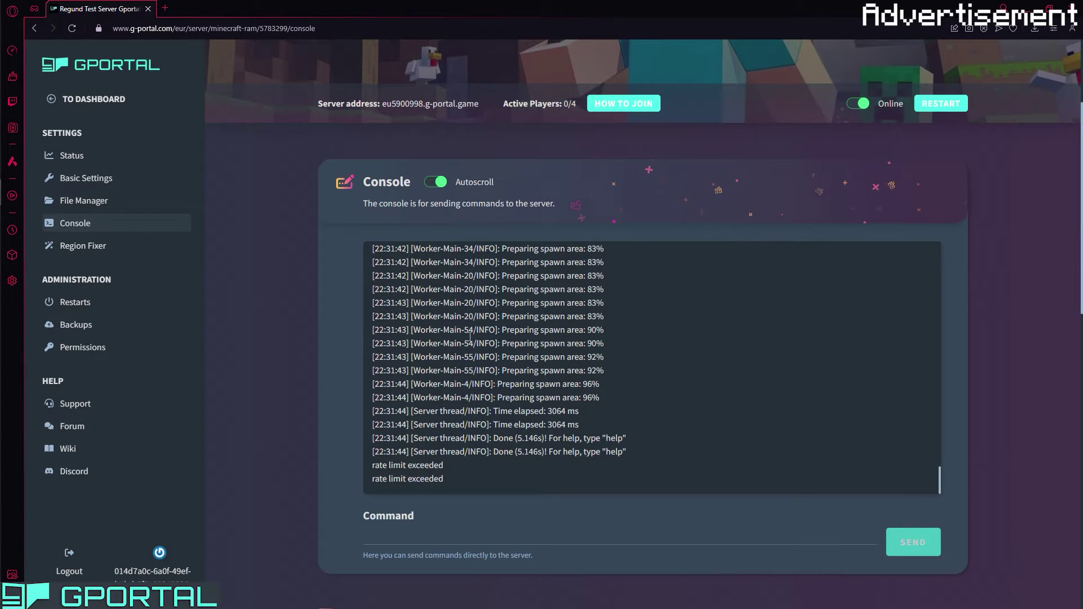
scroll(470, 337, "down", 7)
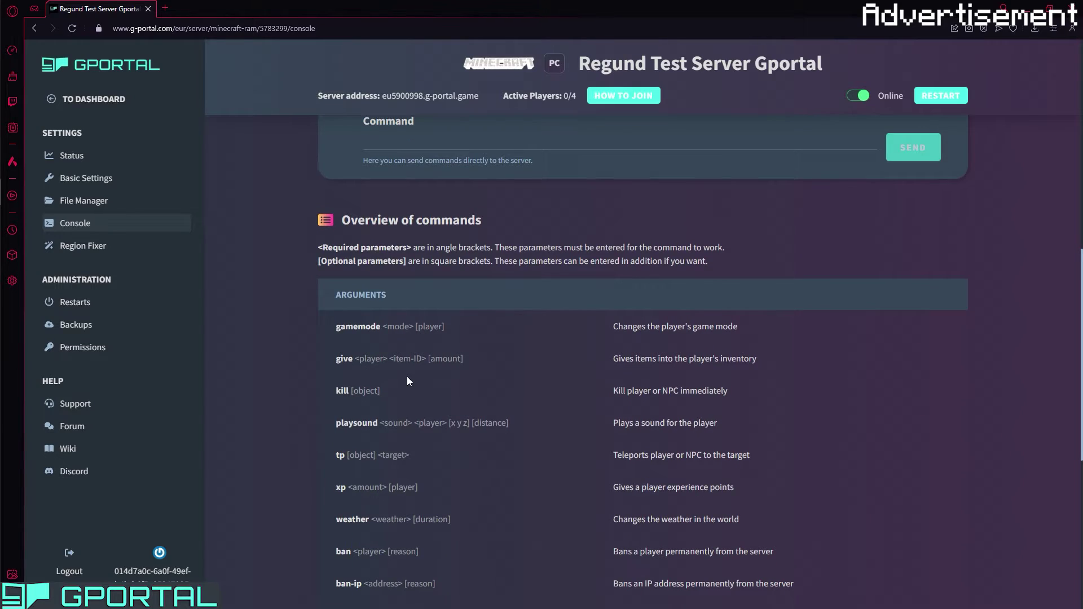
scroll(395, 350, "down", 1)
scroll(373, 300, "down", 2)
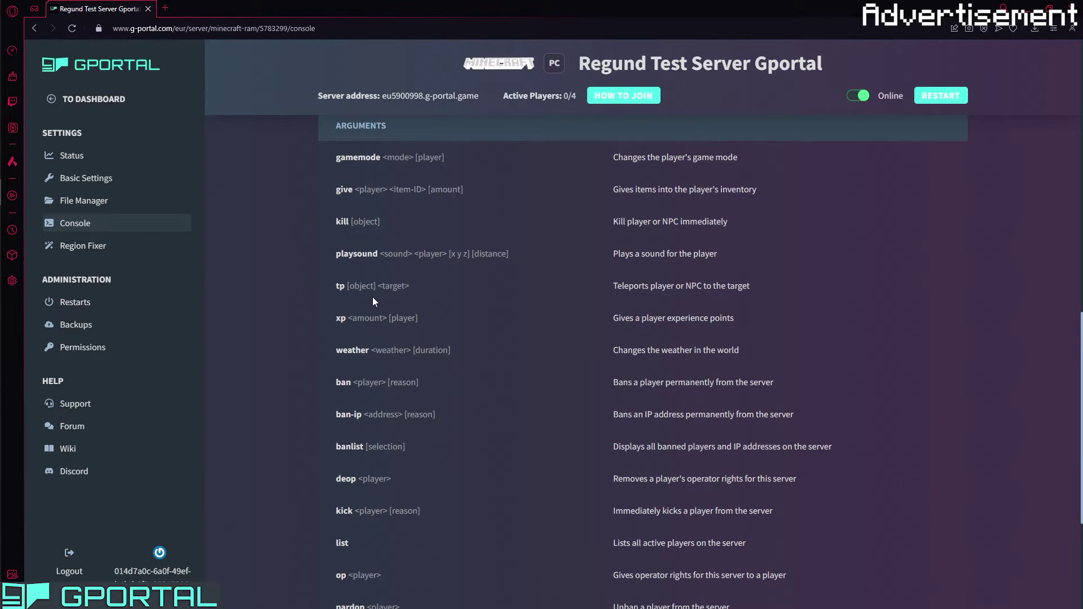
scroll(329, 300, "up", 5)
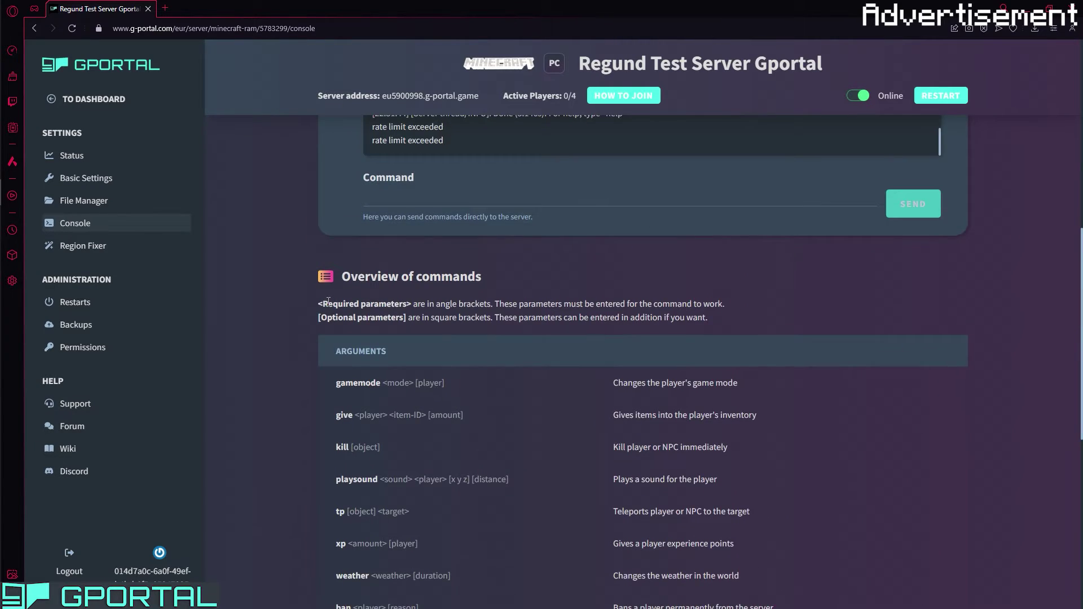
scroll(329, 300, "up", 5)
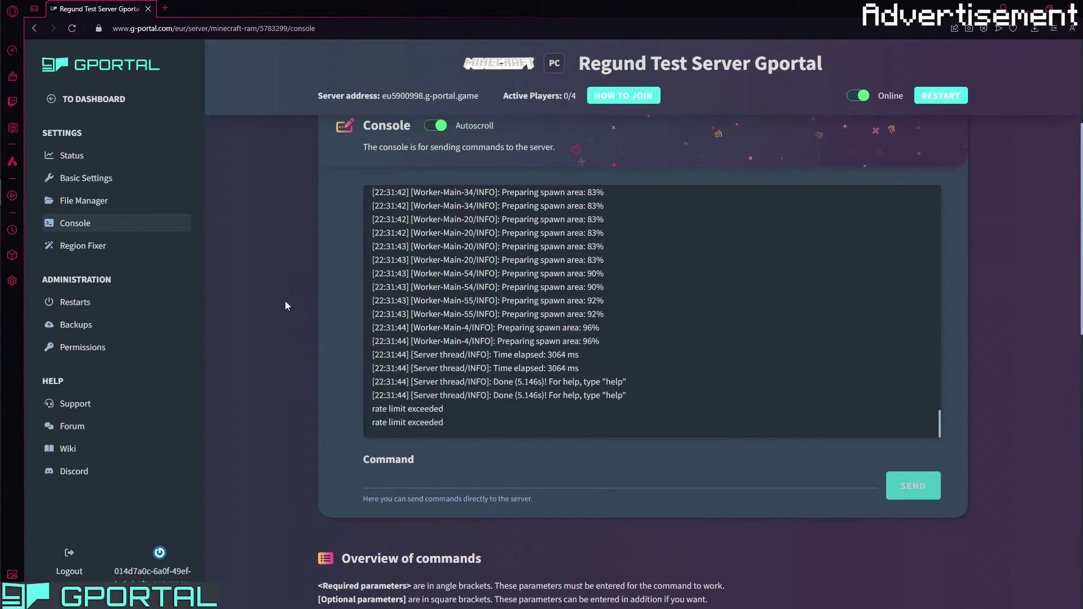
left_click(96, 250)
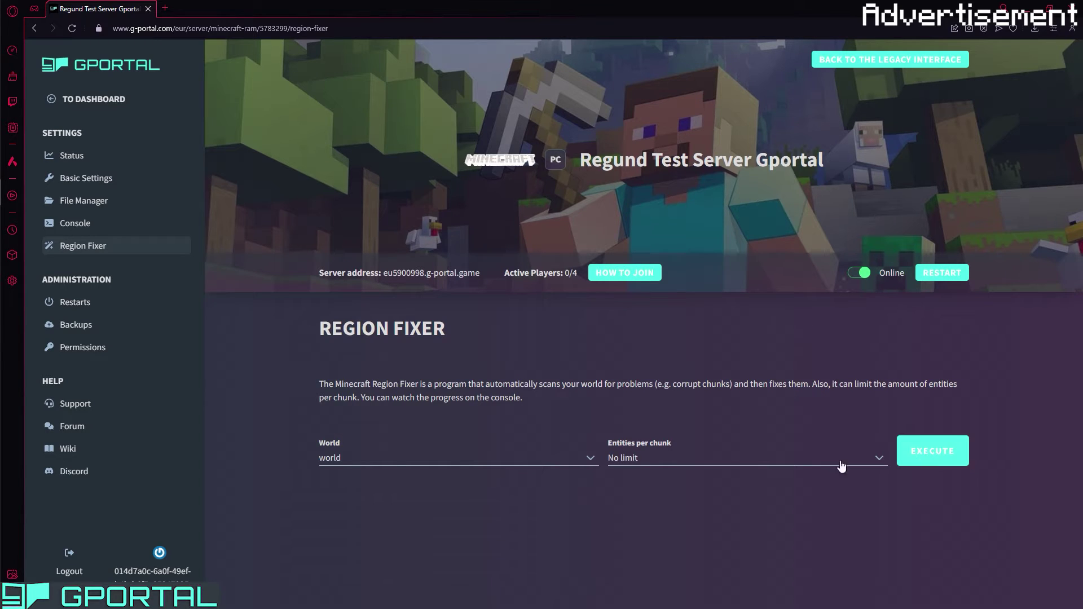
Review the Region Fixer's world and entities-per-chunk lists, keep No limit, then go to Restarts.
left_click(692, 468)
left_click(469, 456)
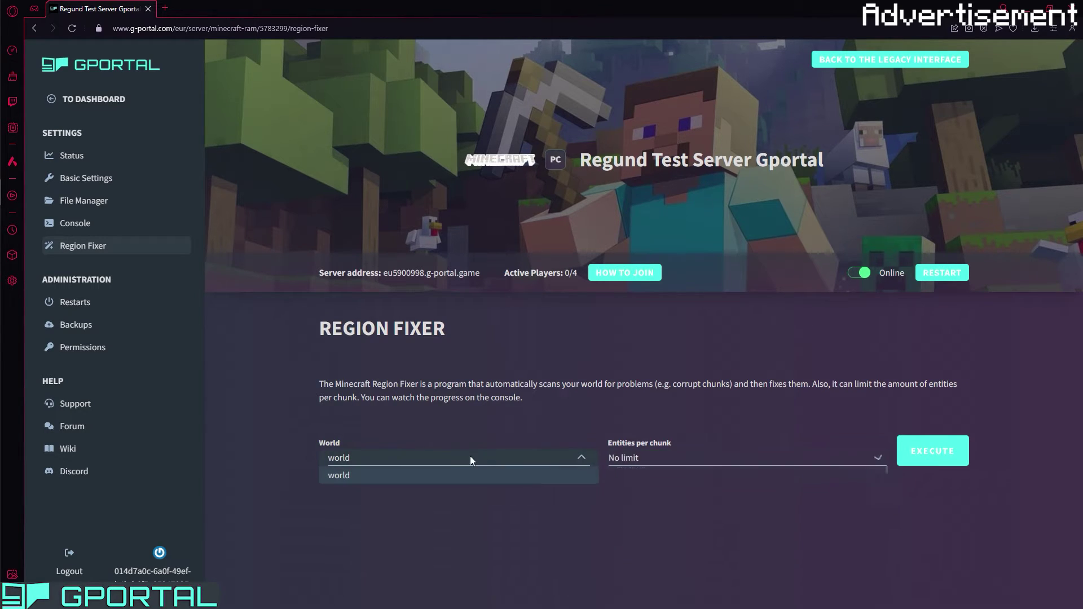
left_click(485, 374)
left_click(678, 456)
scroll(680, 510, "down", 1)
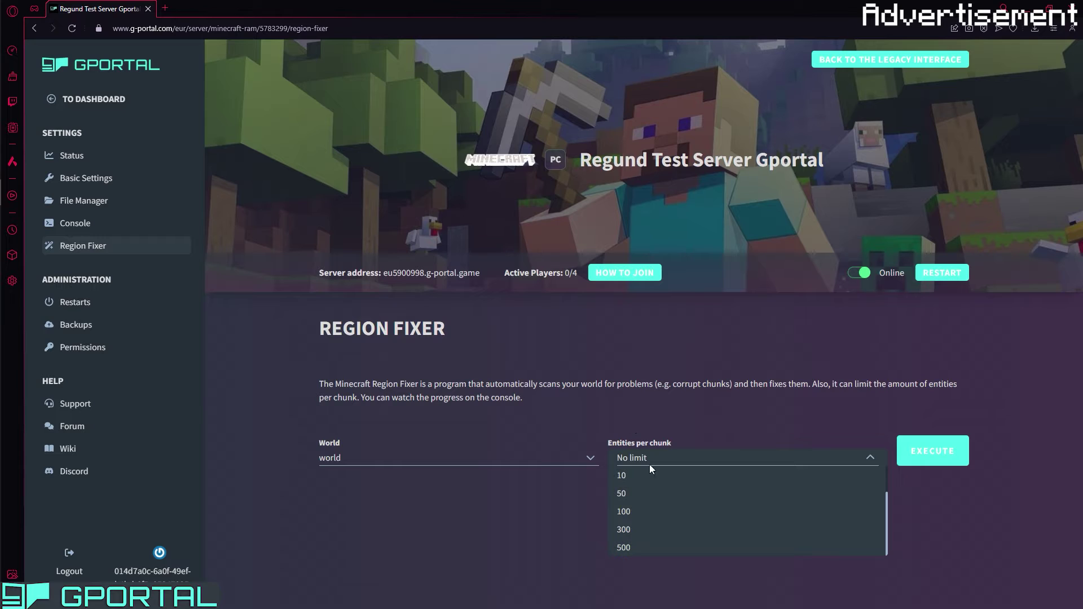
left_click(588, 363)
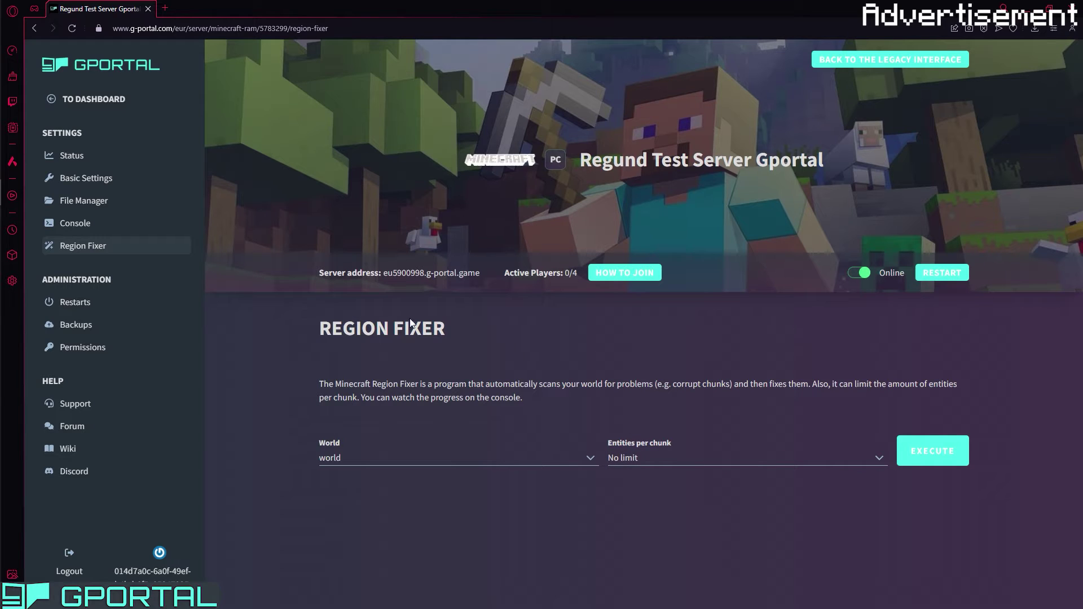
left_click(97, 304)
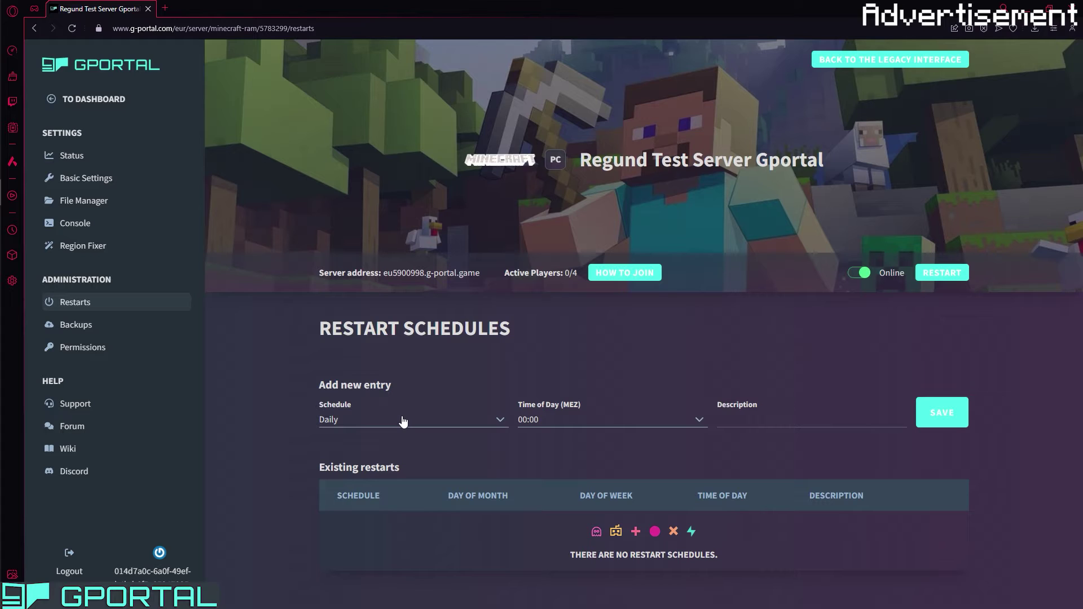
Change the new restart entry's schedule to Weekly, leave it unsaved, and go to Backups.
left_click(398, 418)
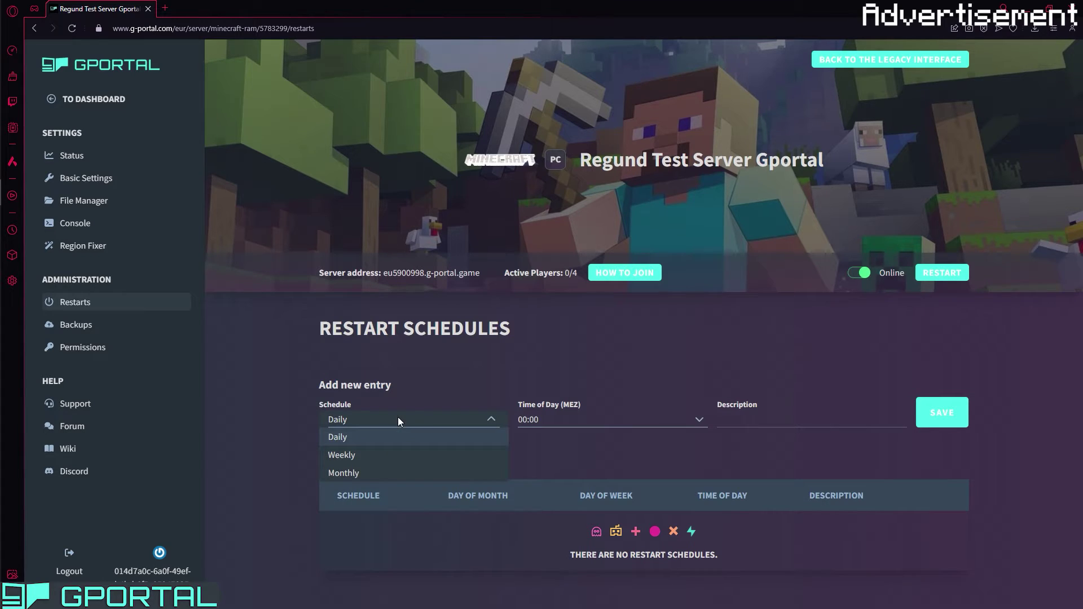
left_click(365, 456)
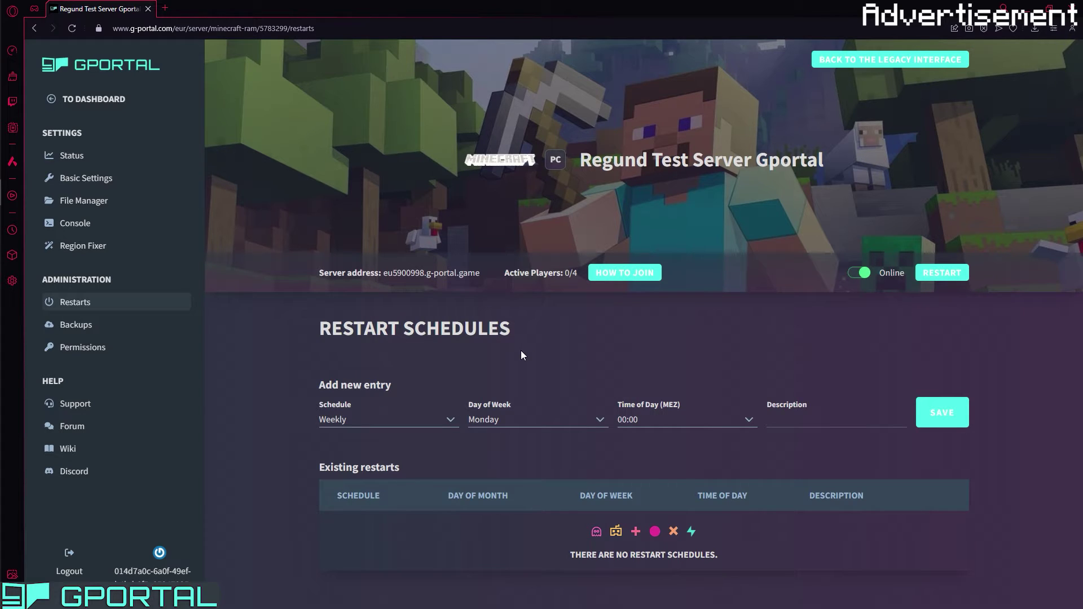
left_click(84, 330)
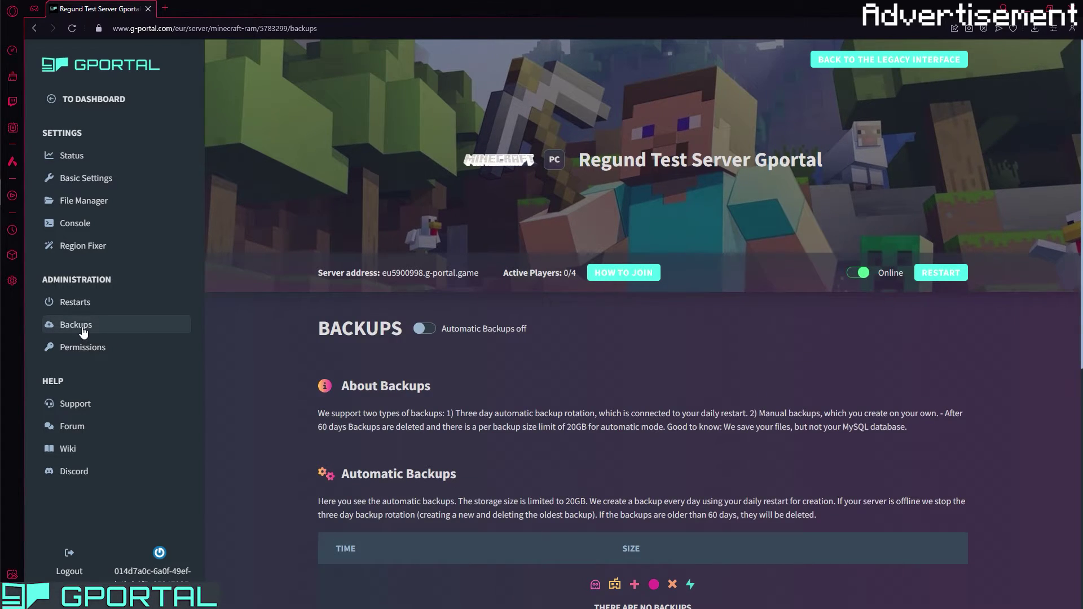
Create and confirm a manual backup from the Manual Backups section.
scroll(504, 365, "down", 2)
scroll(504, 365, "down", 3)
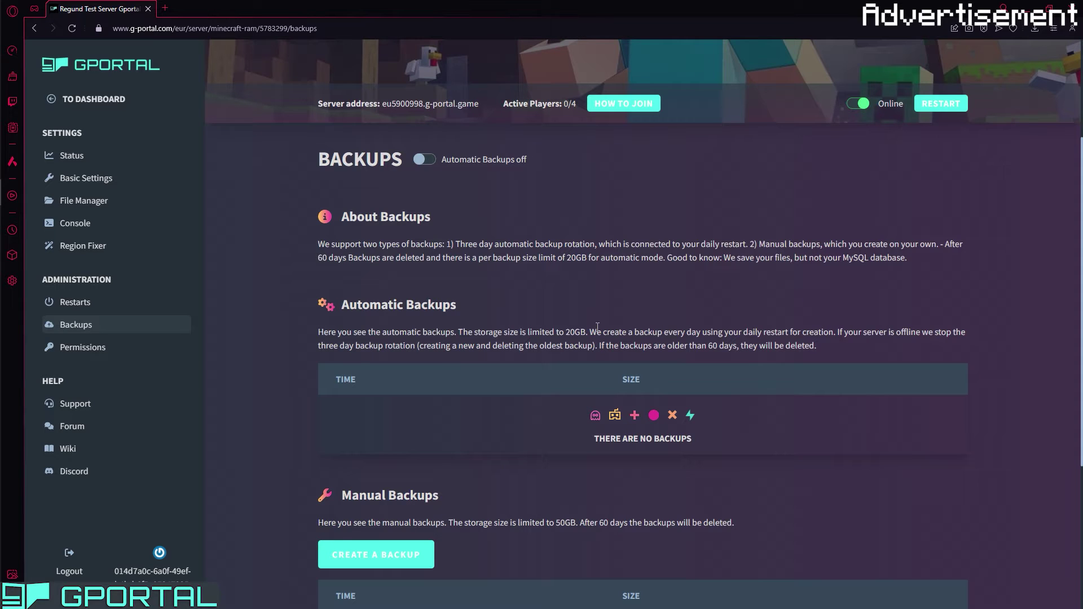
scroll(770, 191, "down", 1)
left_click(376, 497)
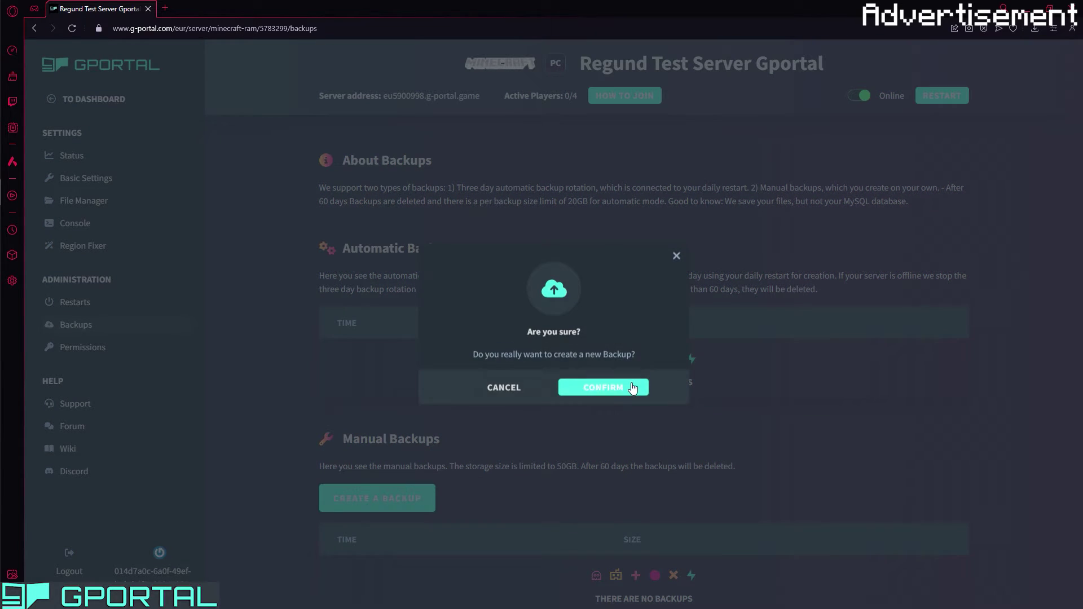
left_click(618, 387)
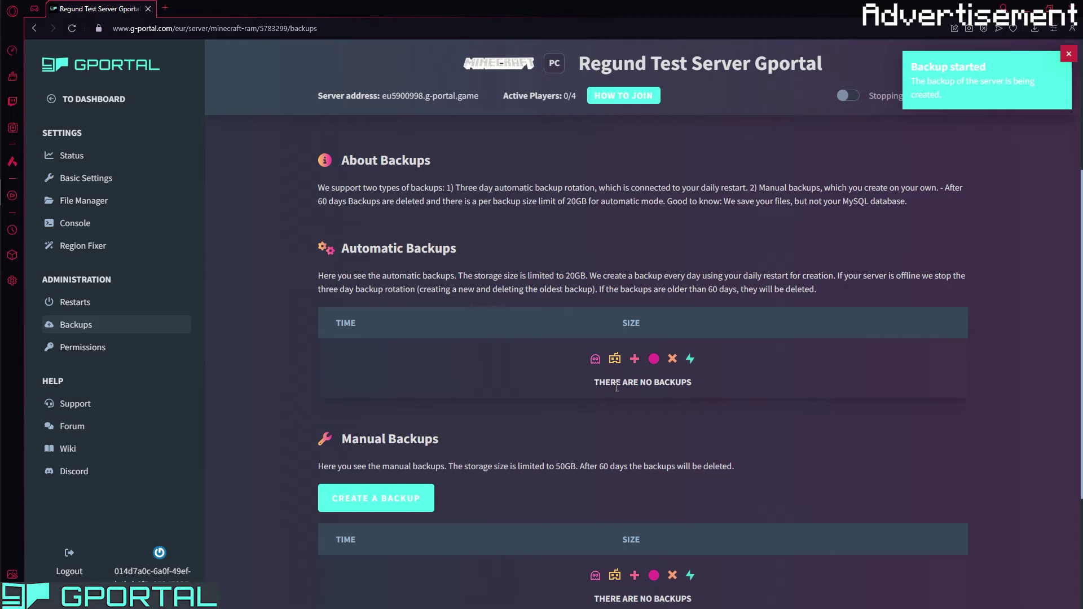
scroll(705, 399, "up", 1)
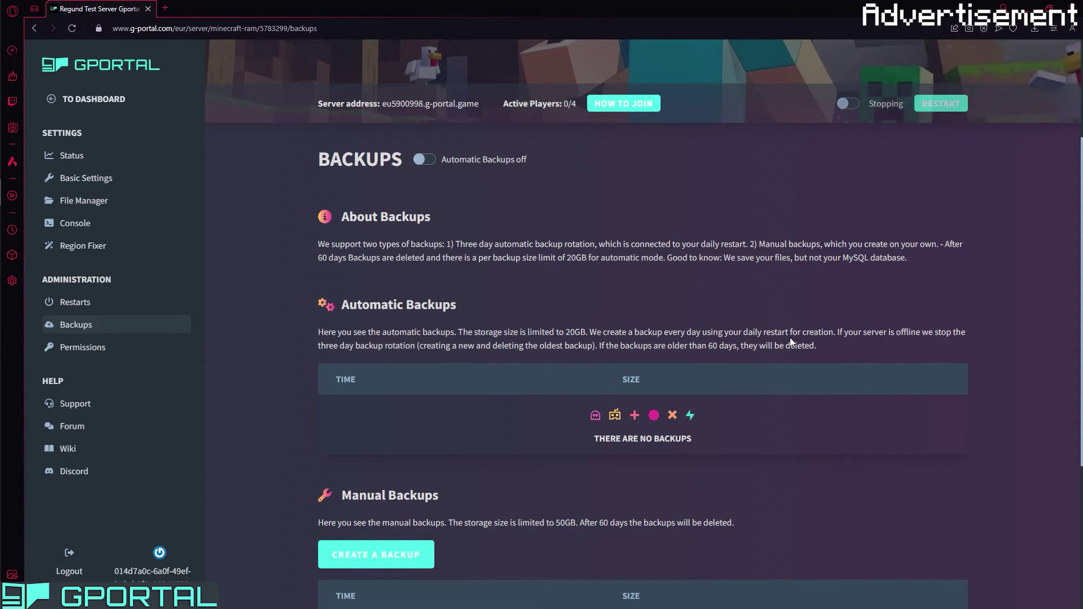
scroll(790, 337, "up", 2)
scroll(790, 337, "down", 1)
scroll(790, 342, "down", 1)
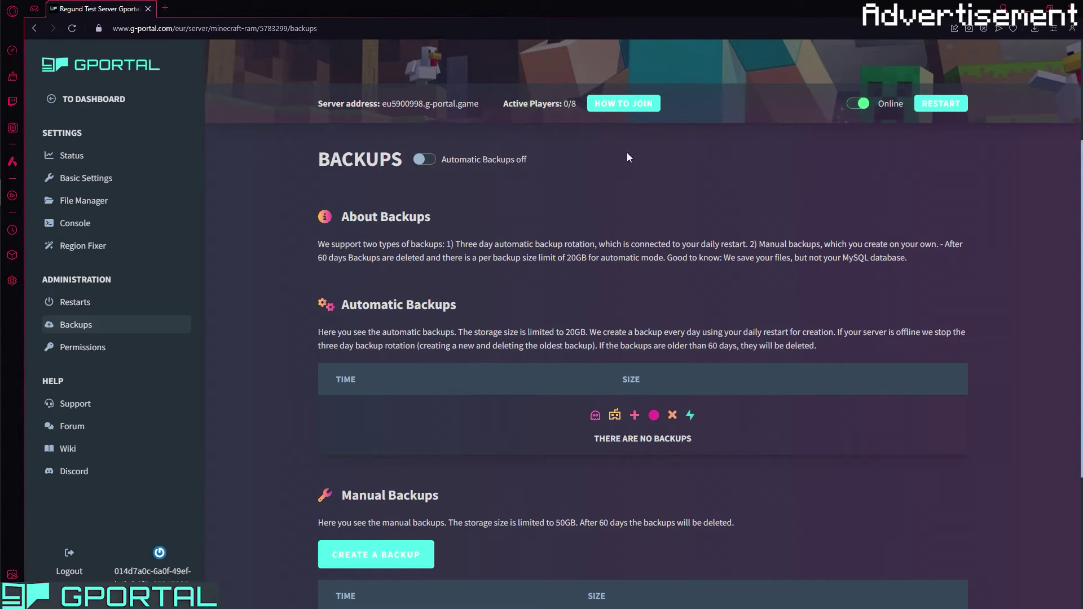
Dismiss the automatic backups prompt without enabling it, leaving the 00:00 time unchanged.
left_click(423, 159)
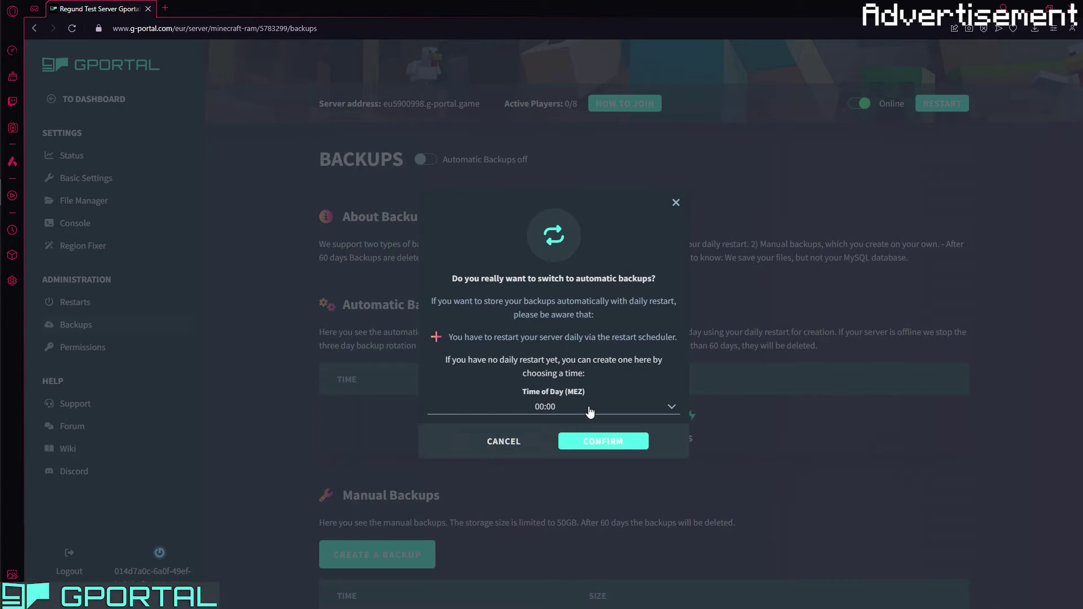
left_click(589, 408)
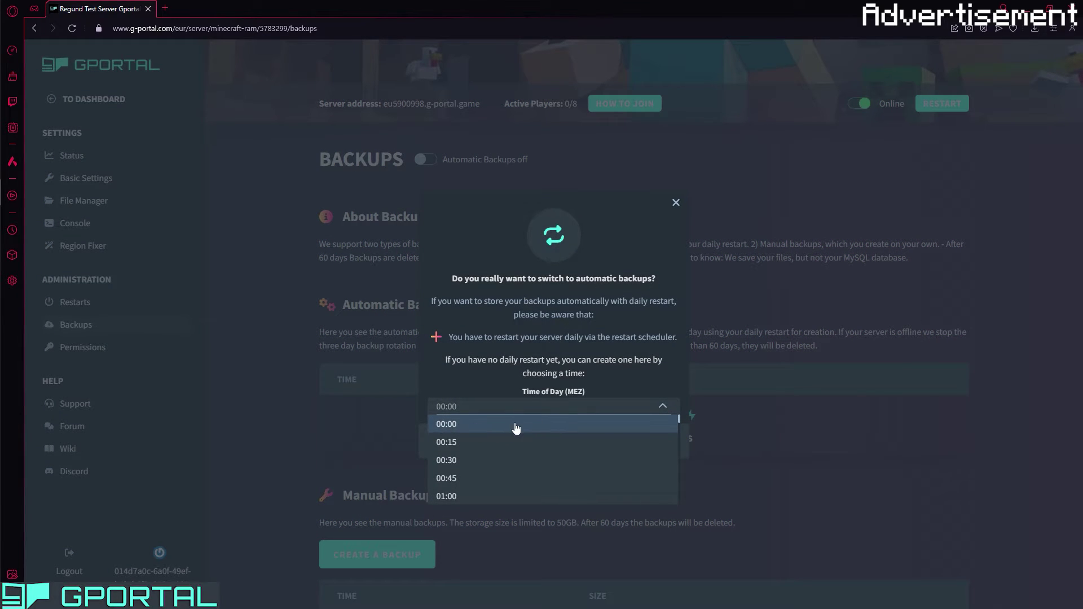
left_click(576, 266)
left_click(676, 203)
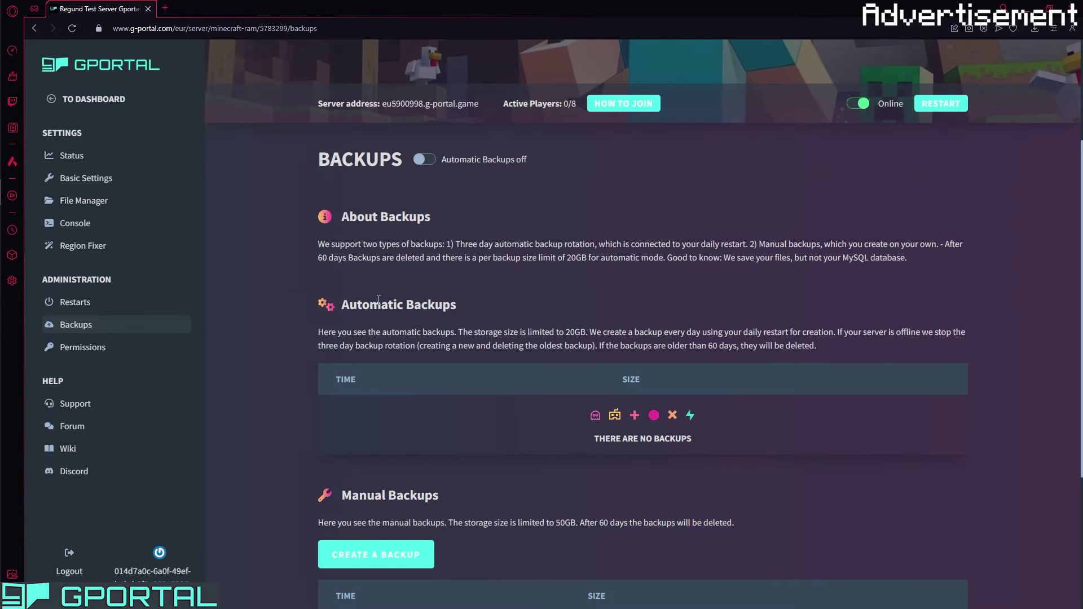
Check that the 63.26 MiB manual backup is listed, then go to Permissions.
scroll(464, 327, "down", 3)
scroll(548, 332, "down", 1)
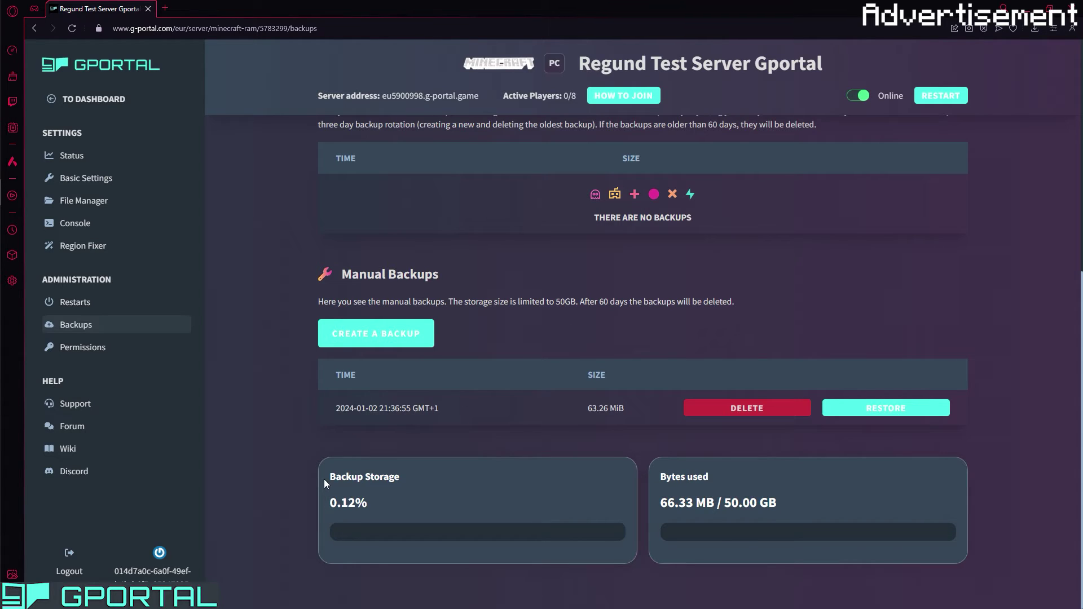
left_click_drag(324, 479, 532, 475)
left_click_drag(754, 486, 652, 480)
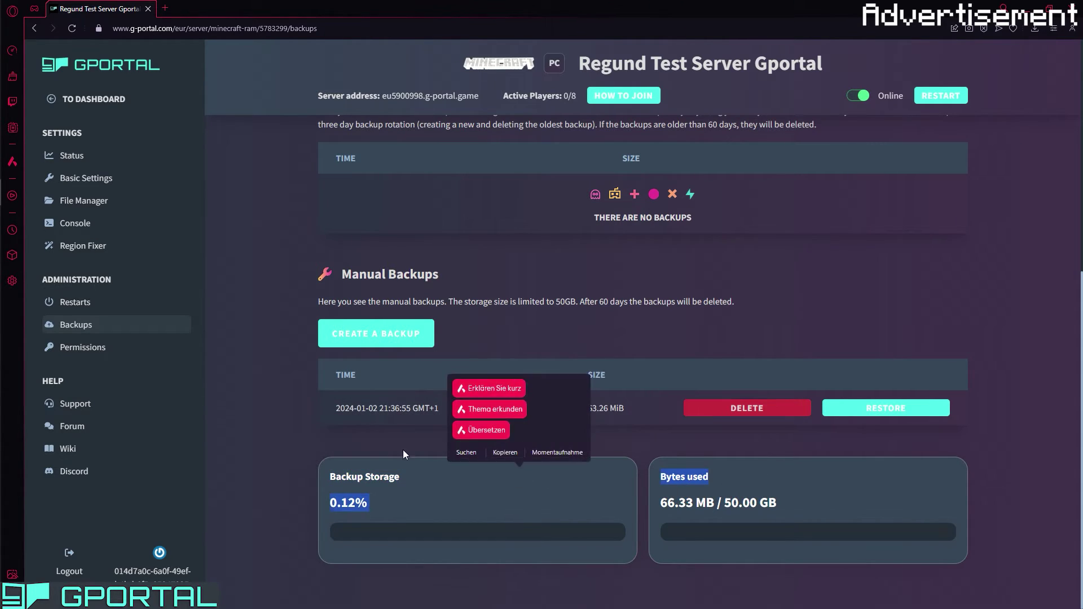
left_click(108, 349)
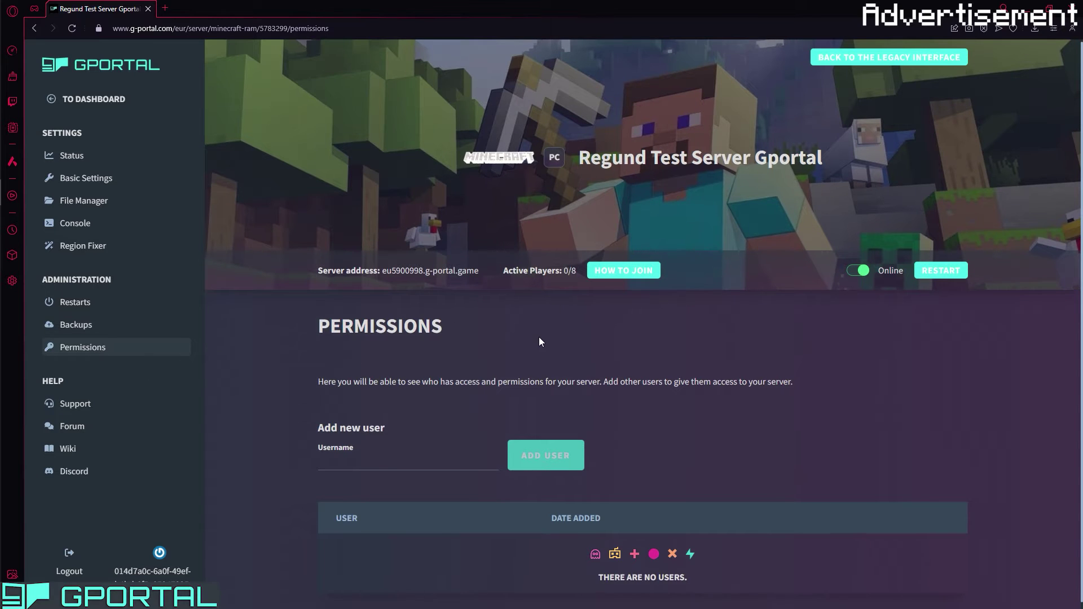
Open GPORTAL Support from the sidebar in a new browser tab.
scroll(541, 336, "down", 1)
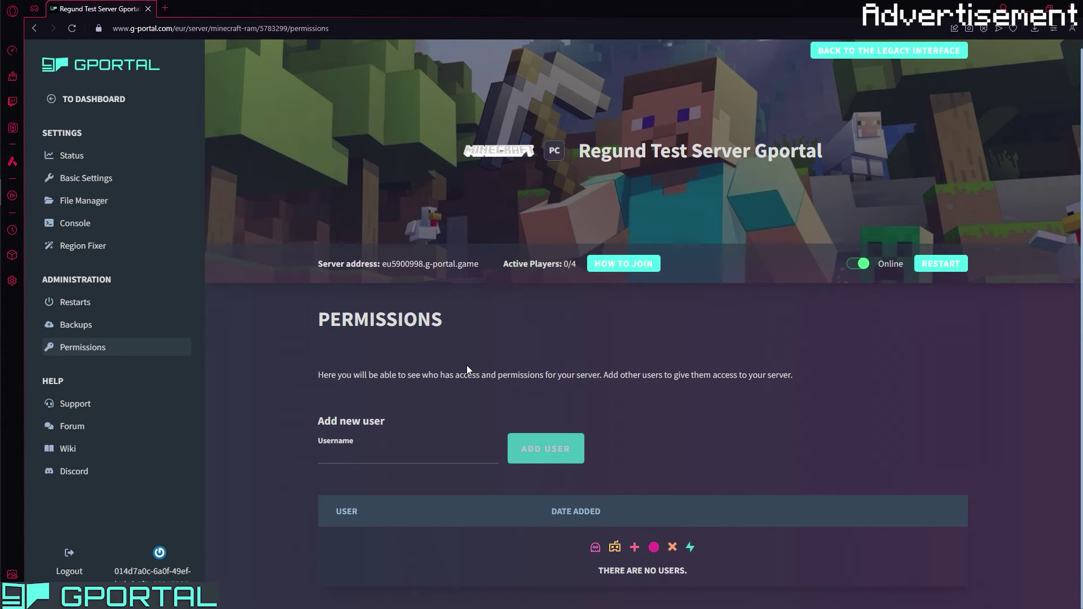
left_click(79, 408)
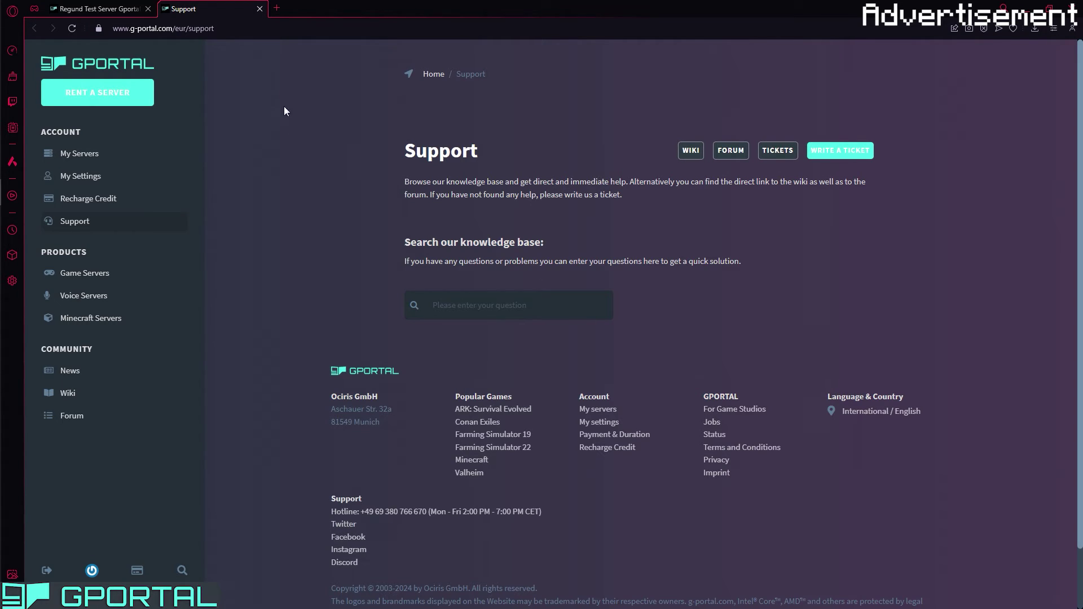
Close the Support tab and return to the server's Status page.
left_click(260, 8)
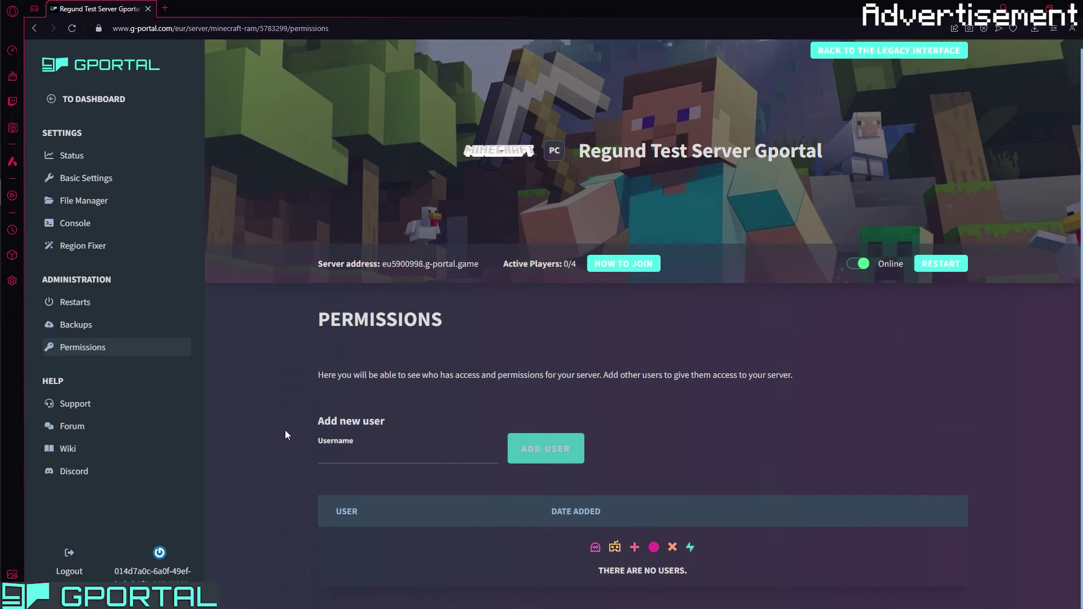
scroll(287, 433, "up", 1)
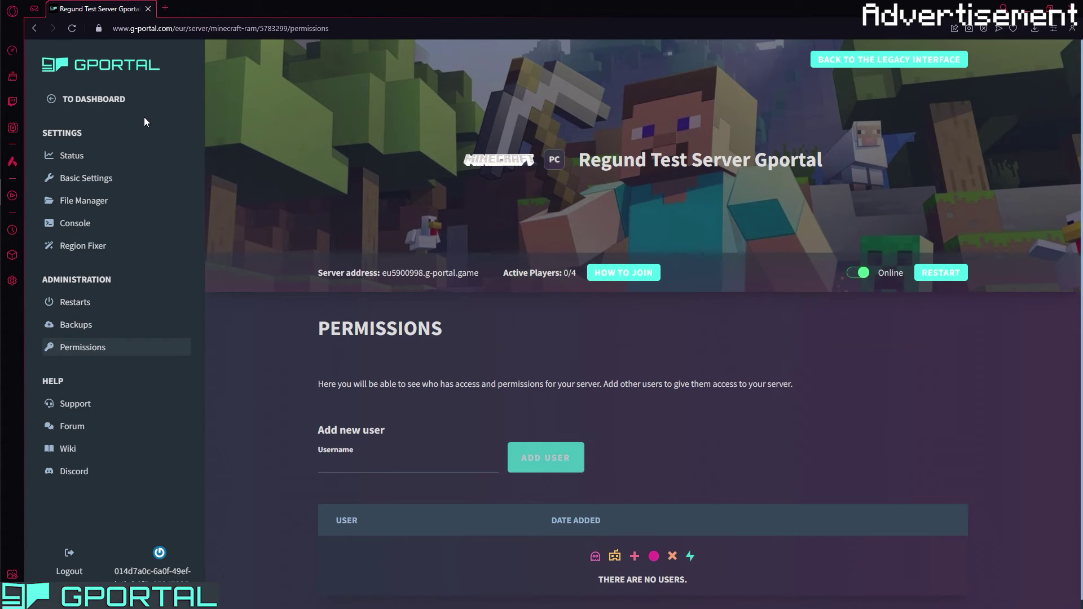
left_click(72, 159)
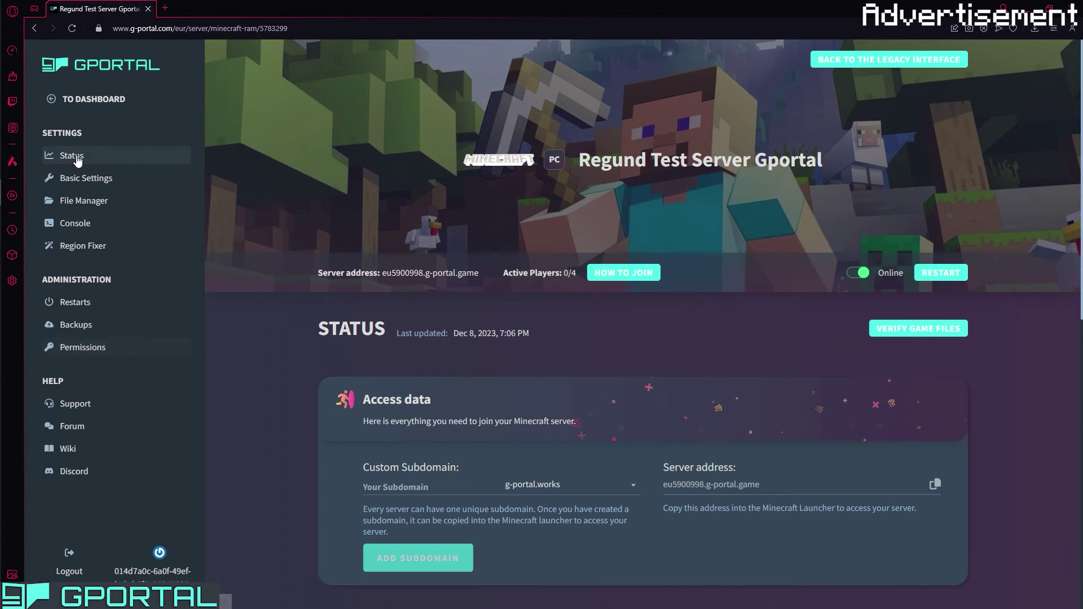
Copy the server address, then bring up Minecraft's multiplayer server list.
left_click(491, 274)
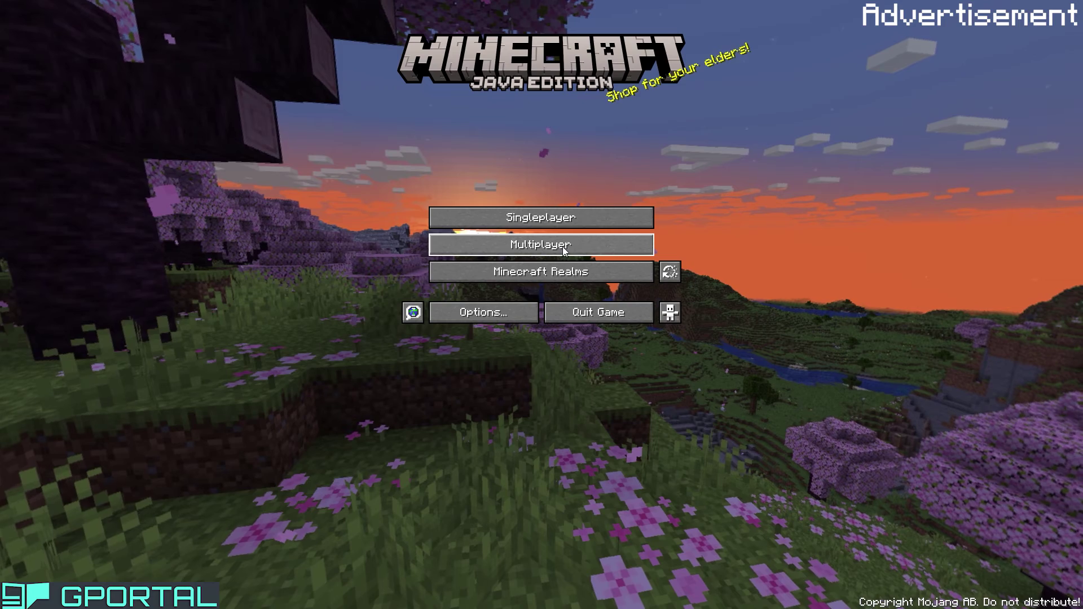
left_click(563, 246)
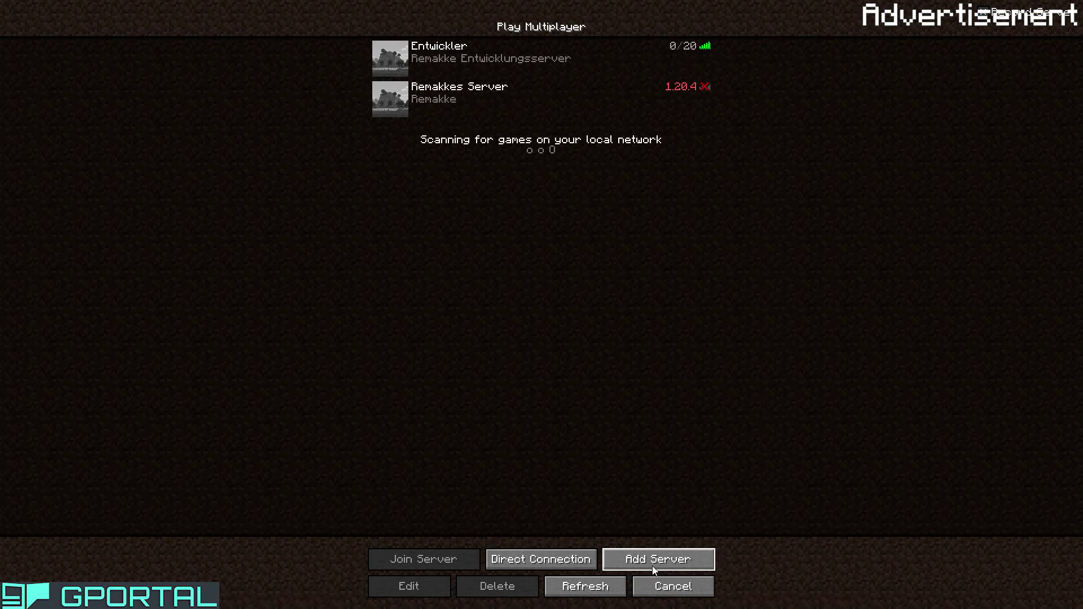
Save a new Gportal server entry with its name and the pasted G-Portal address.
left_click(544, 558)
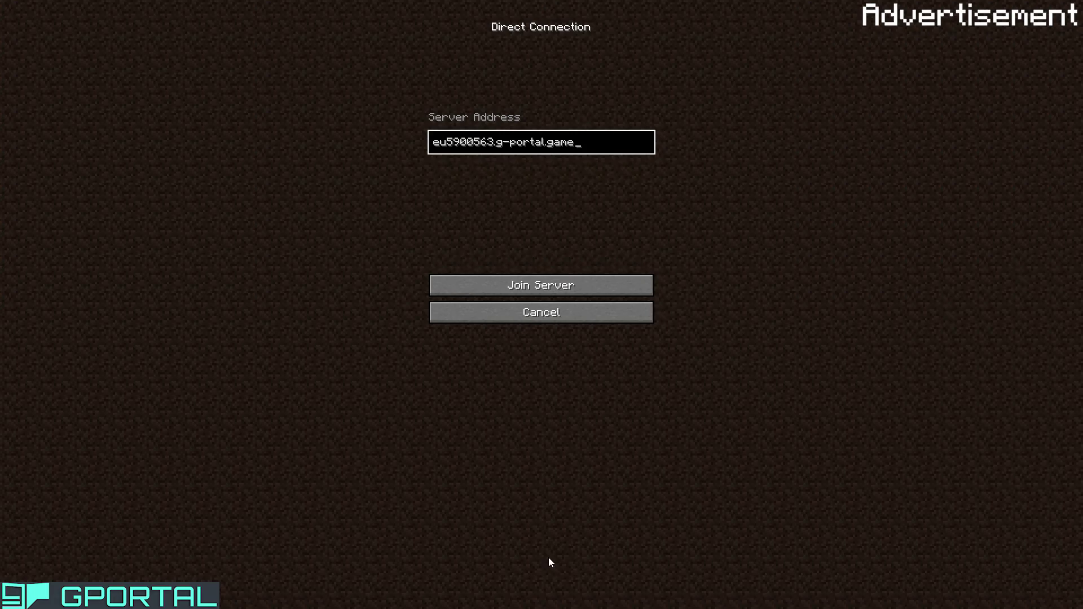
left_click(515, 314)
left_click(630, 558)
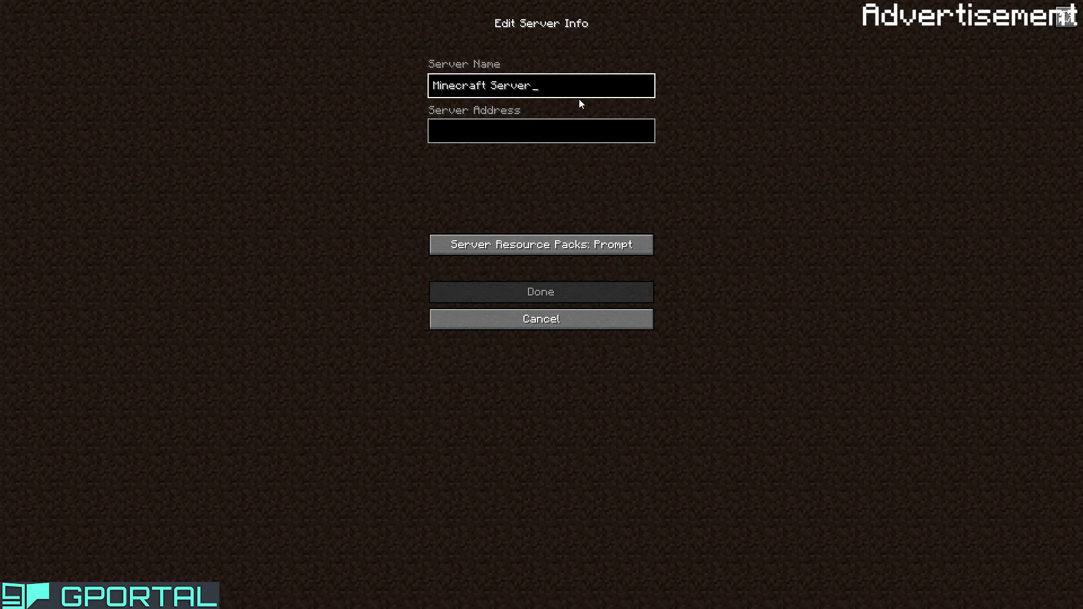
key("BackSpace")
key("BackSpace")
key("BackSpace")
key("BackSpace")
key("BackSpace")
key("BackSpace")
key("BackSpace")
key("BackSpace")
key("BackSpace")
key("BackSpace")
key("BackSpace")
key("BackSpace")
key("BackSpace")
key("BackSpace")
key("BackSpace")
key("BackSpace")
type("Regunds Gportal")
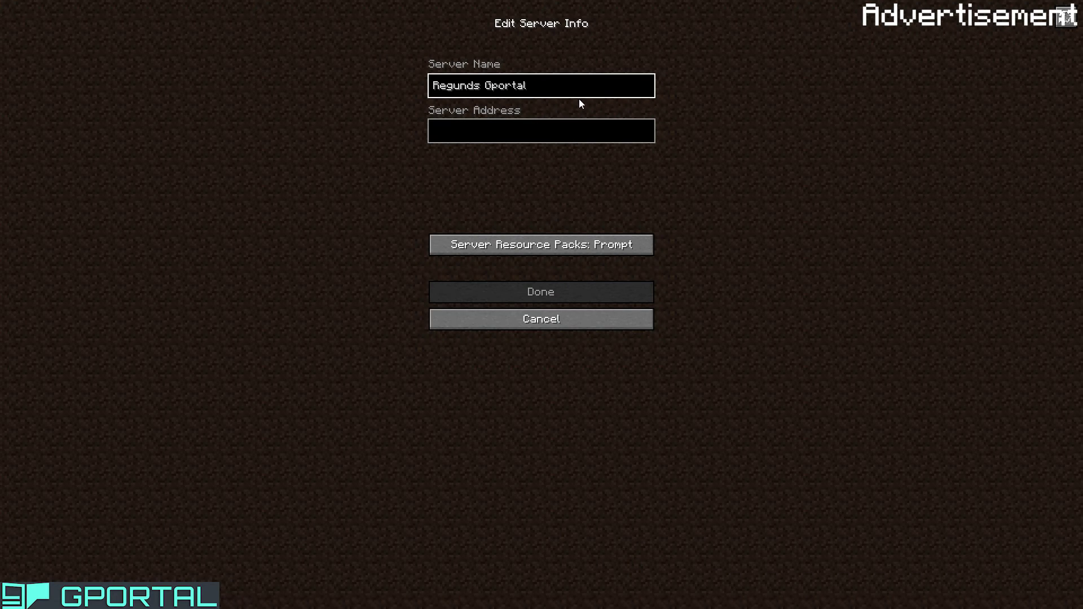
type(" Server")
left_click(512, 128)
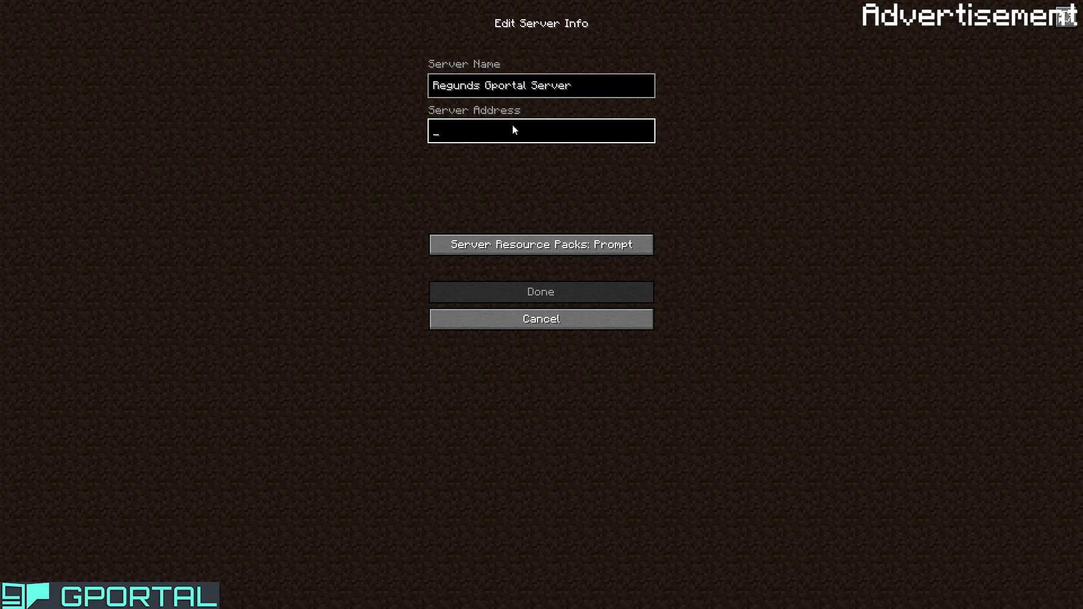
key("ctrl+v")
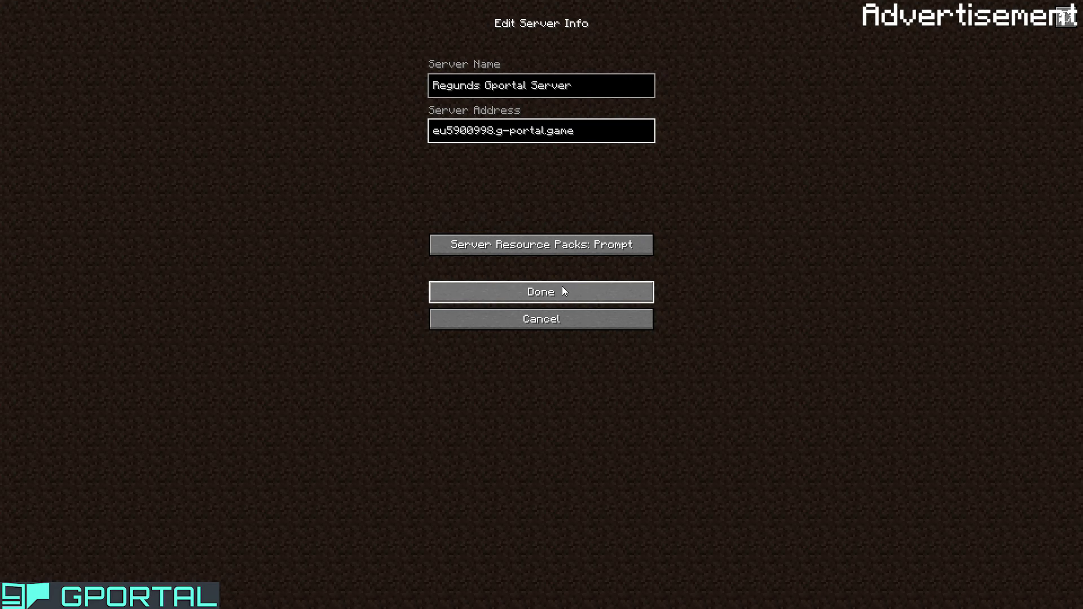
left_click(583, 293)
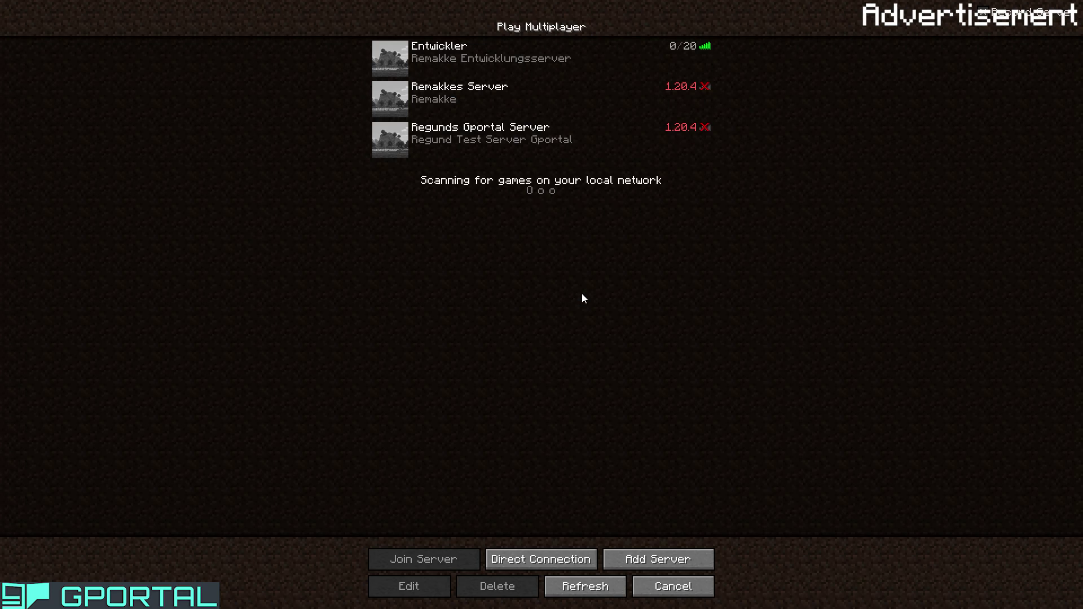
Try joining the server, hit the 1.20.4 incompatibility error, and return to the title screen.
double_click(517, 140)
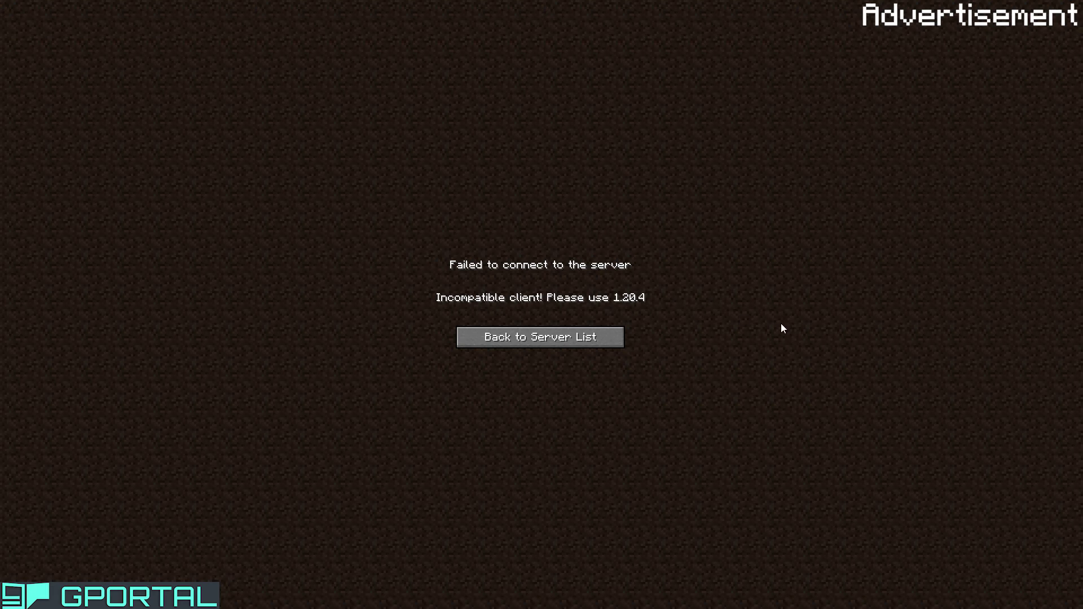
left_click(500, 337)
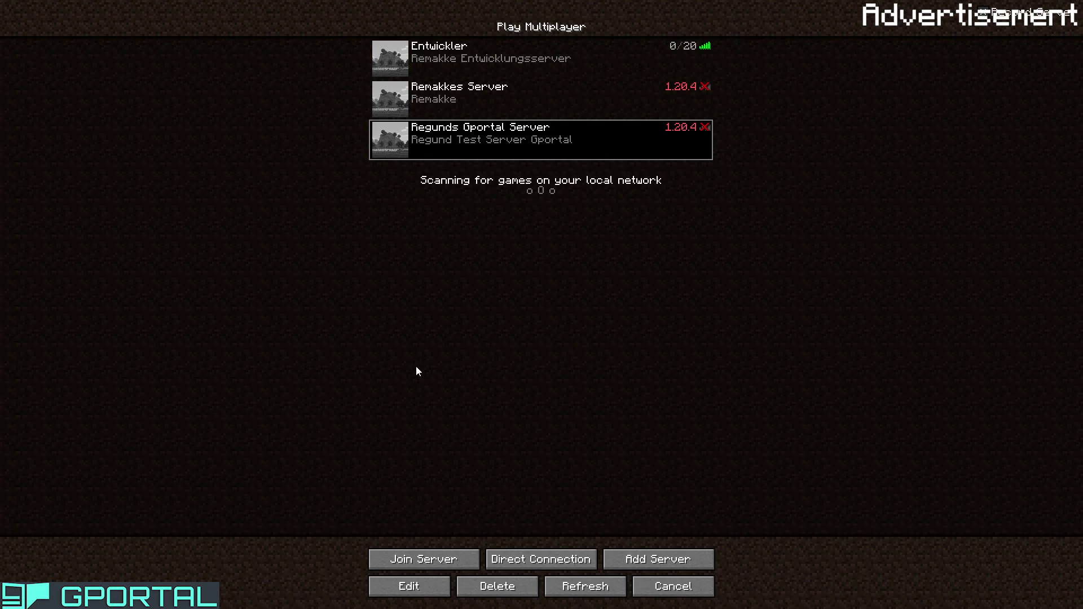
left_click(673, 586)
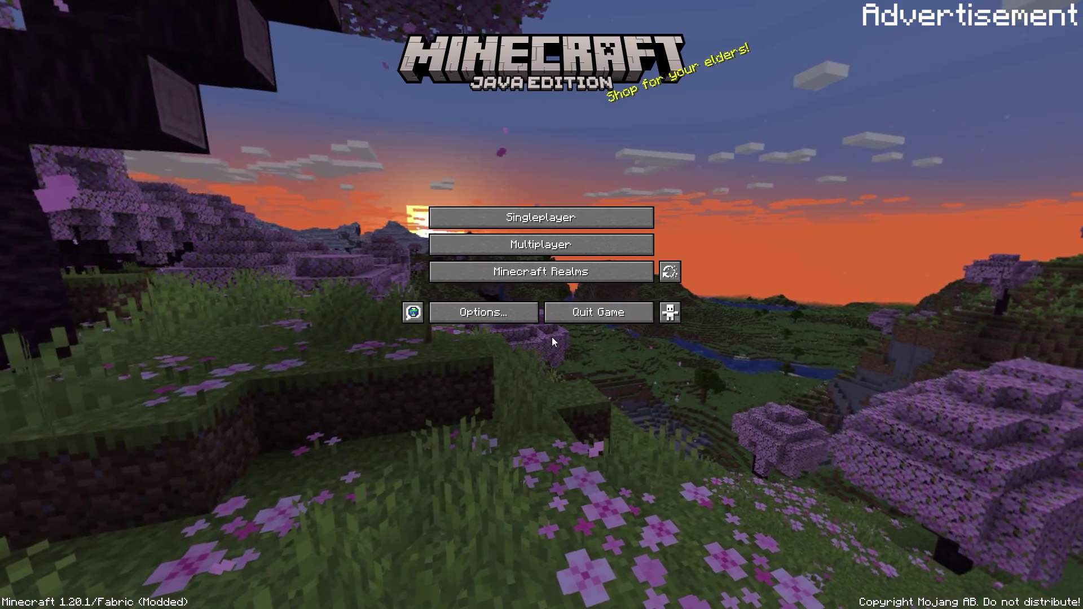
Quit to the launcher, select the Neueste Vollversion 1.20.4 installation, and launch it with SPIELEN.
left_click(612, 313)
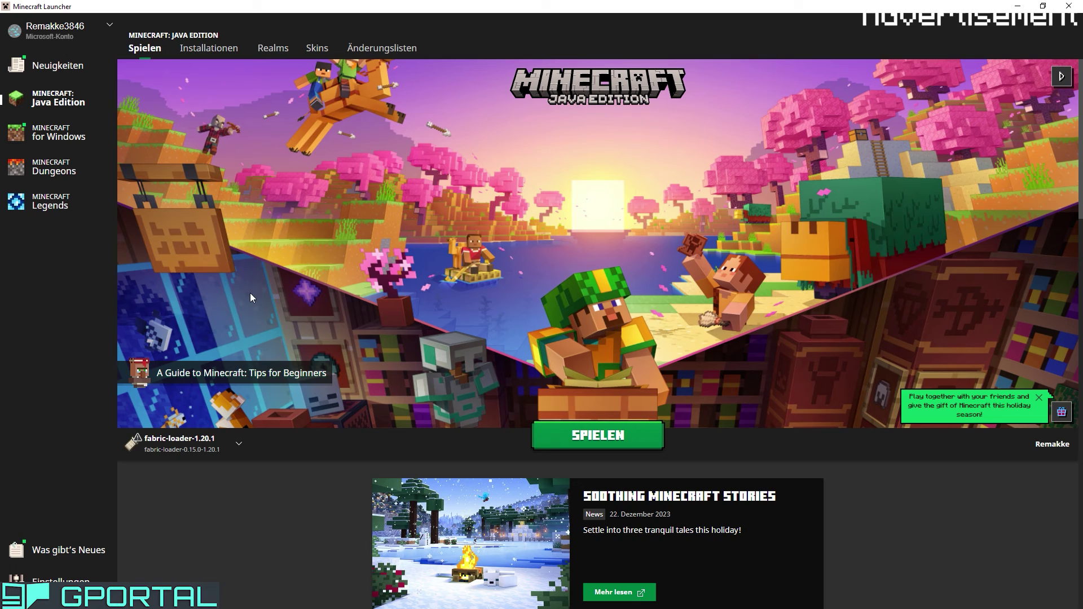
left_click(218, 446)
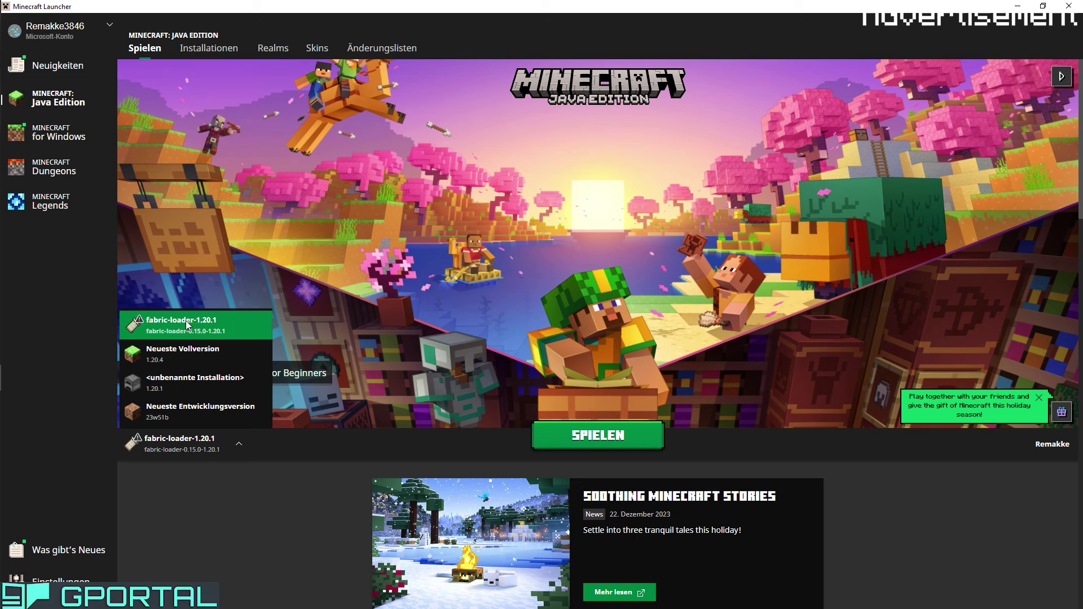
left_click(178, 357)
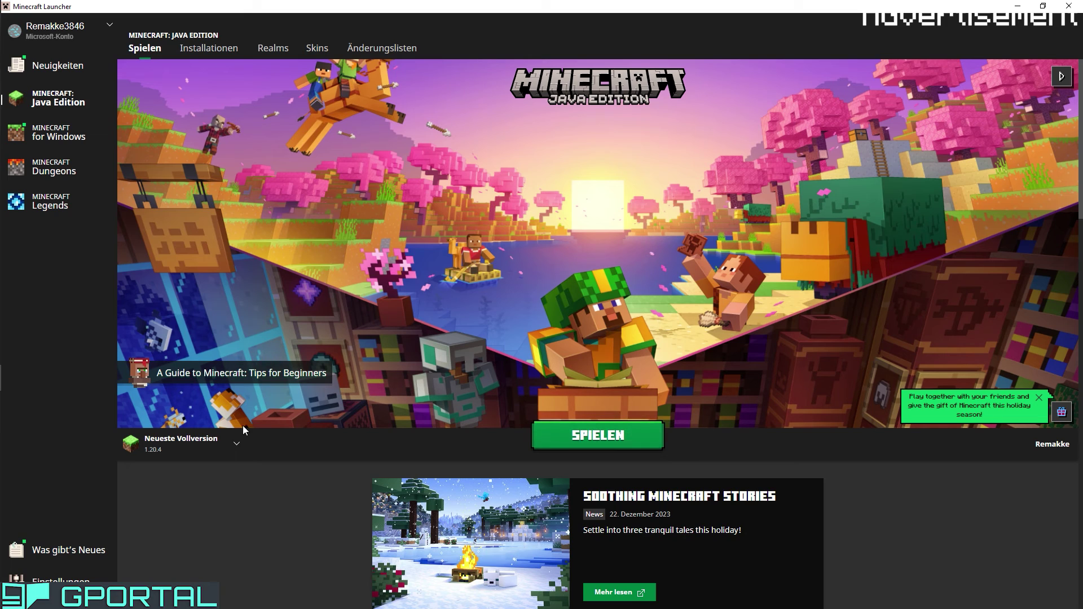
left_click(146, 442)
left_click(205, 478)
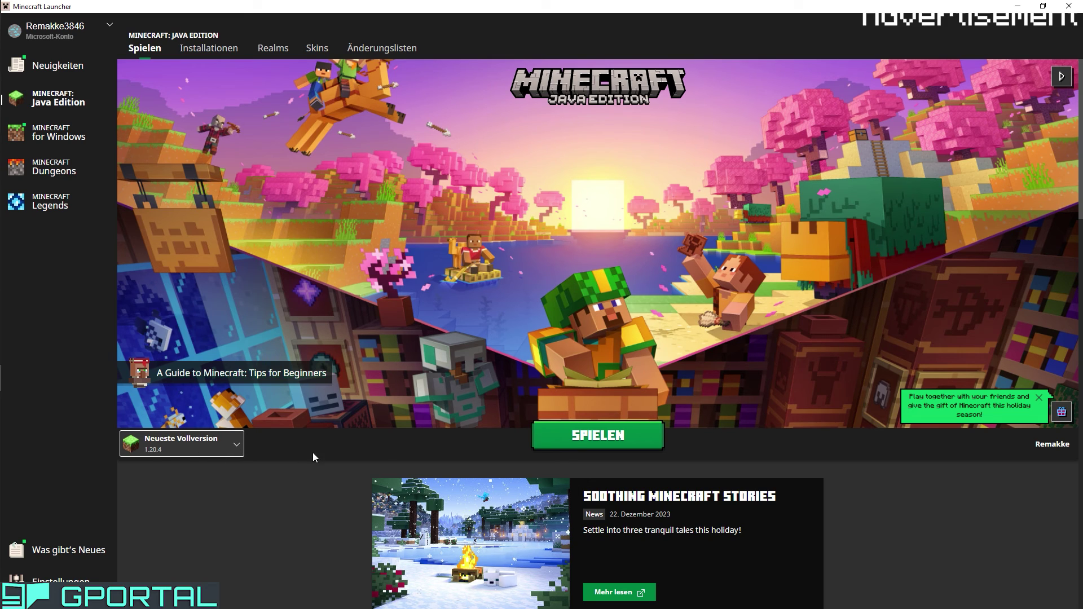
left_click(536, 435)
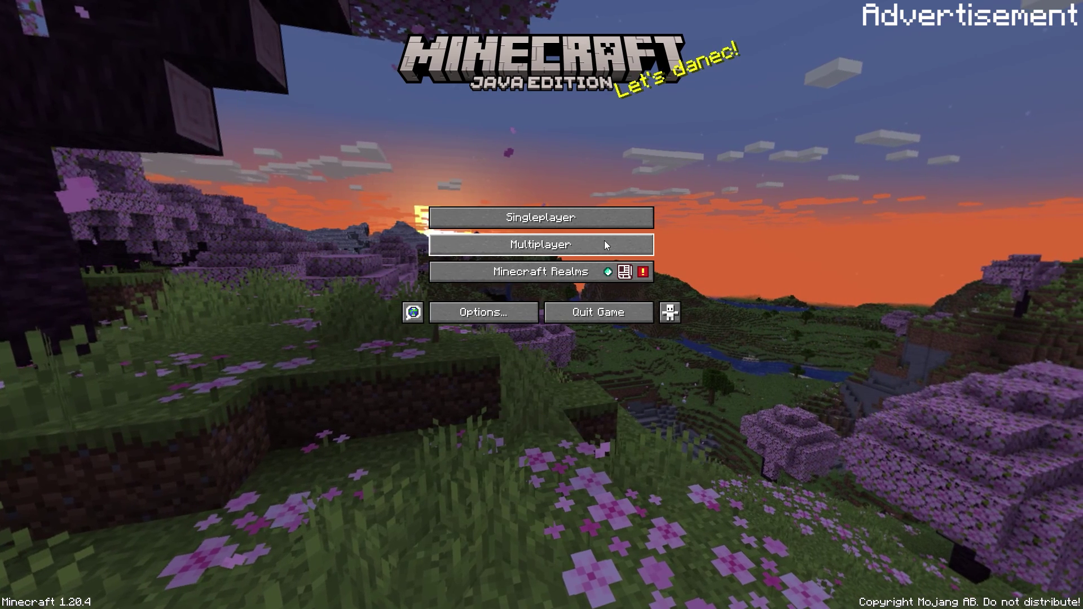
Join the Gportal server from the multiplayer server list.
left_click(606, 243)
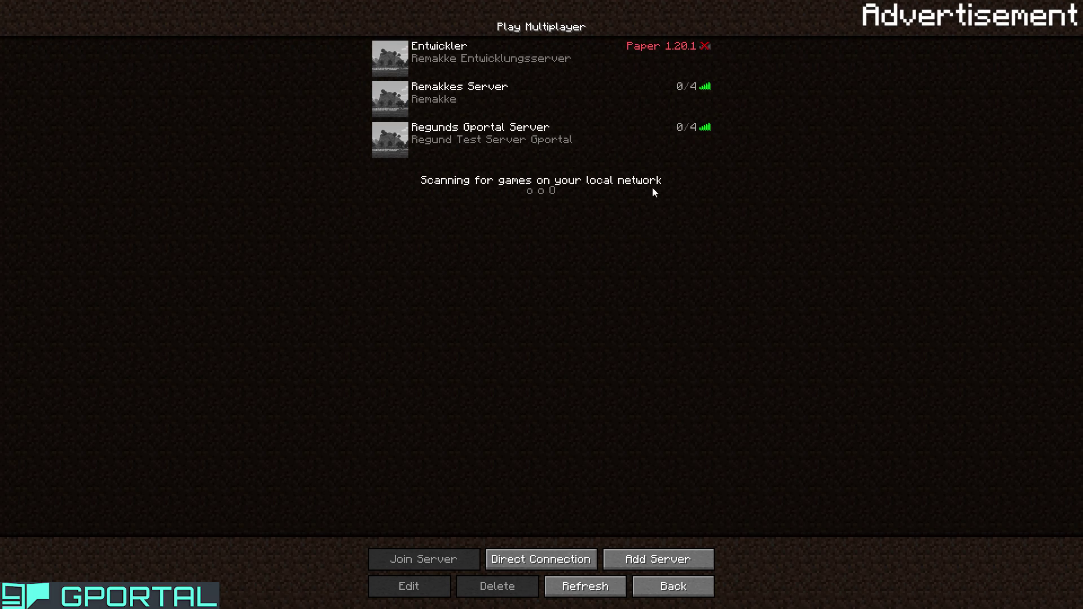
left_click(469, 140)
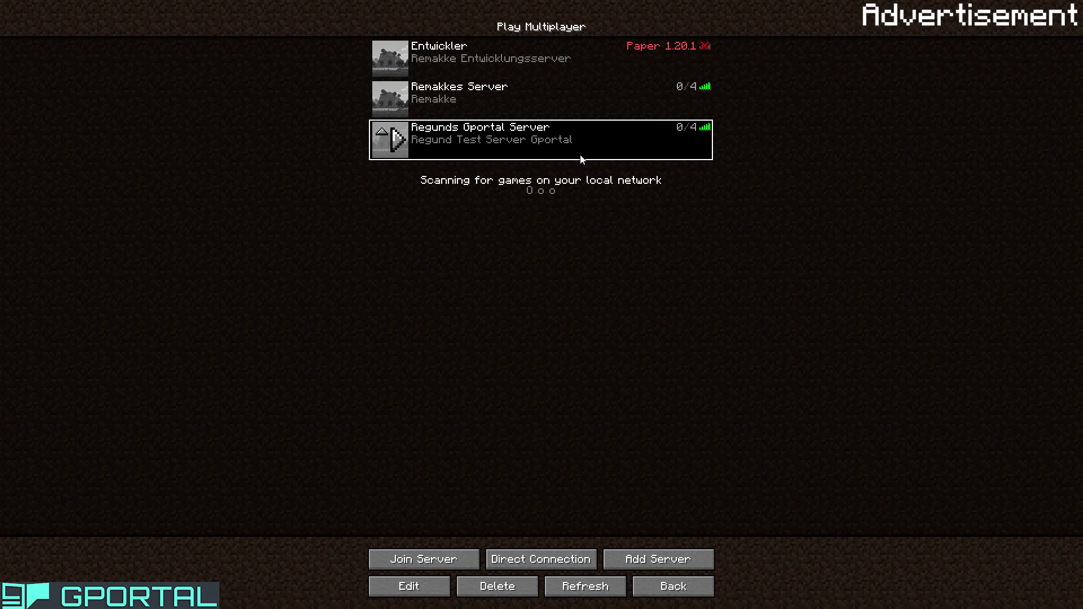
left_click(429, 559)
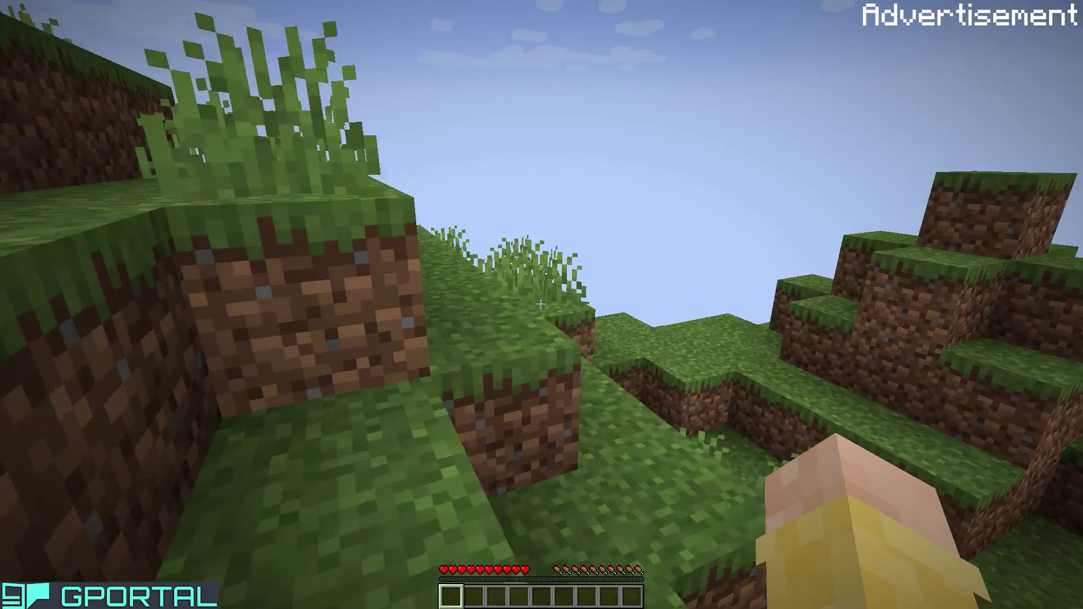
Run across the grassy meadow, switching F5 camera views and collecting broken flowers.
key("F5")
key("F5")
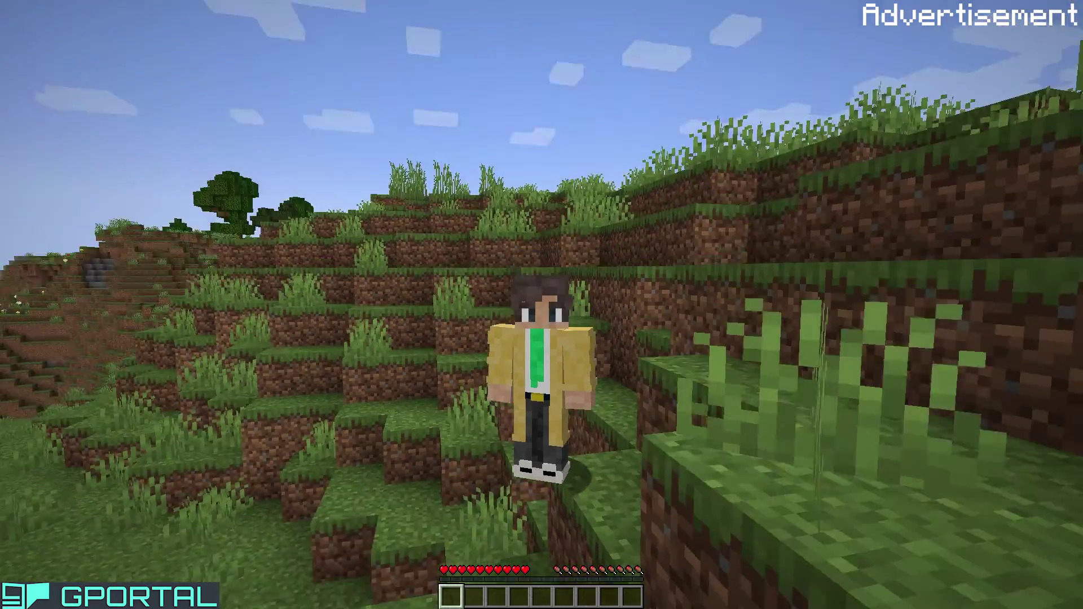
key("F5")
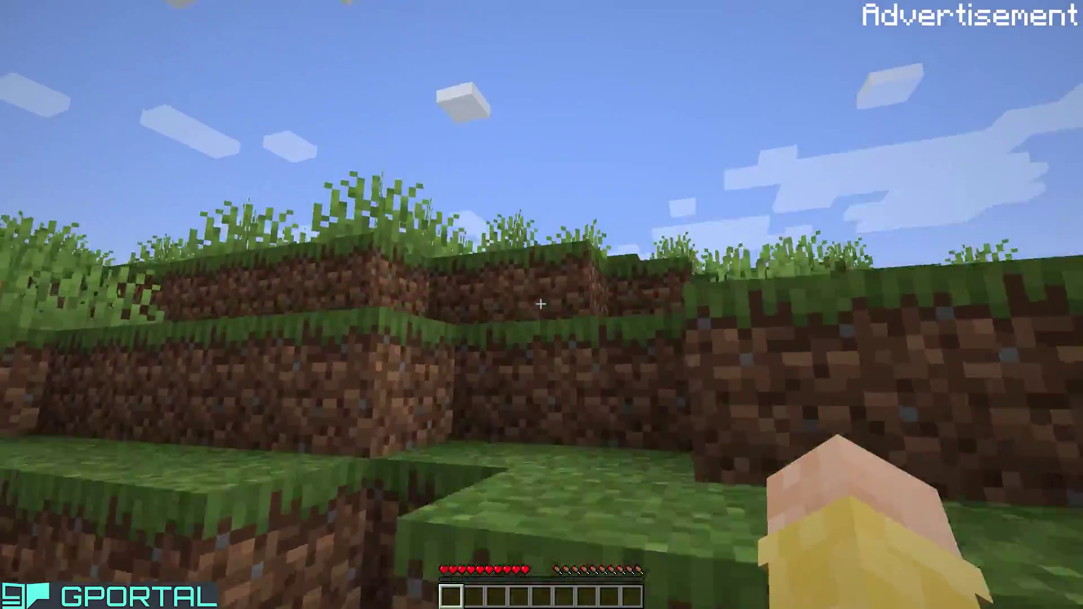
key("w")
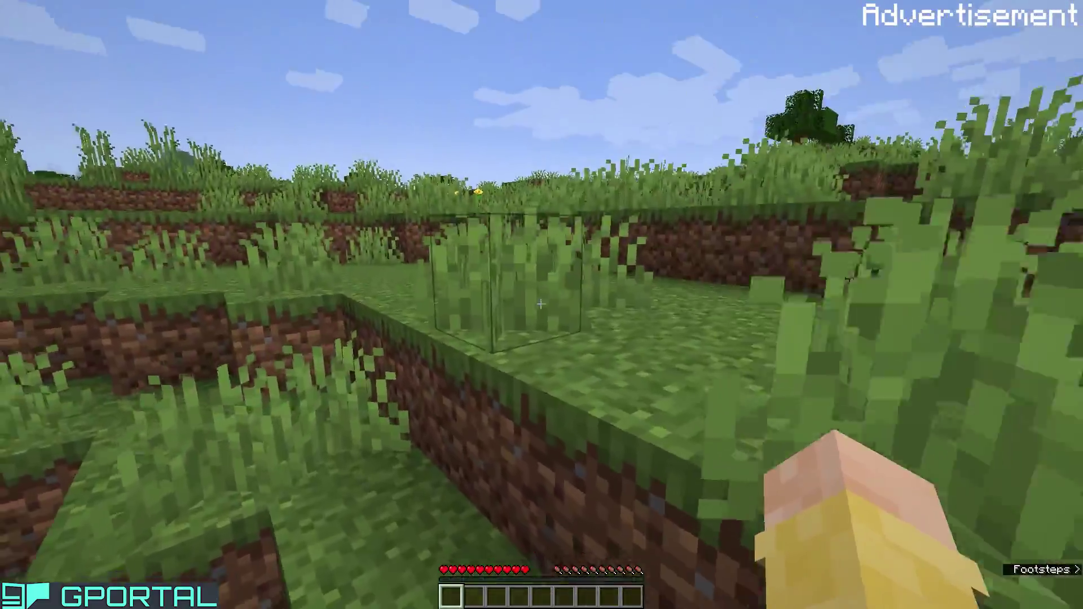
key("F5")
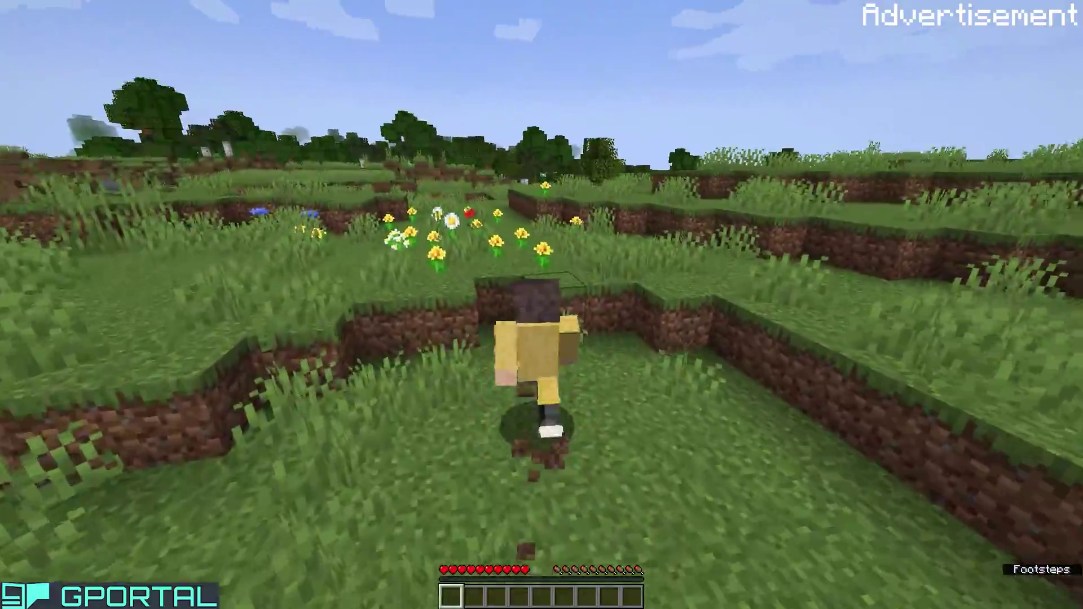
left_click(542, 305)
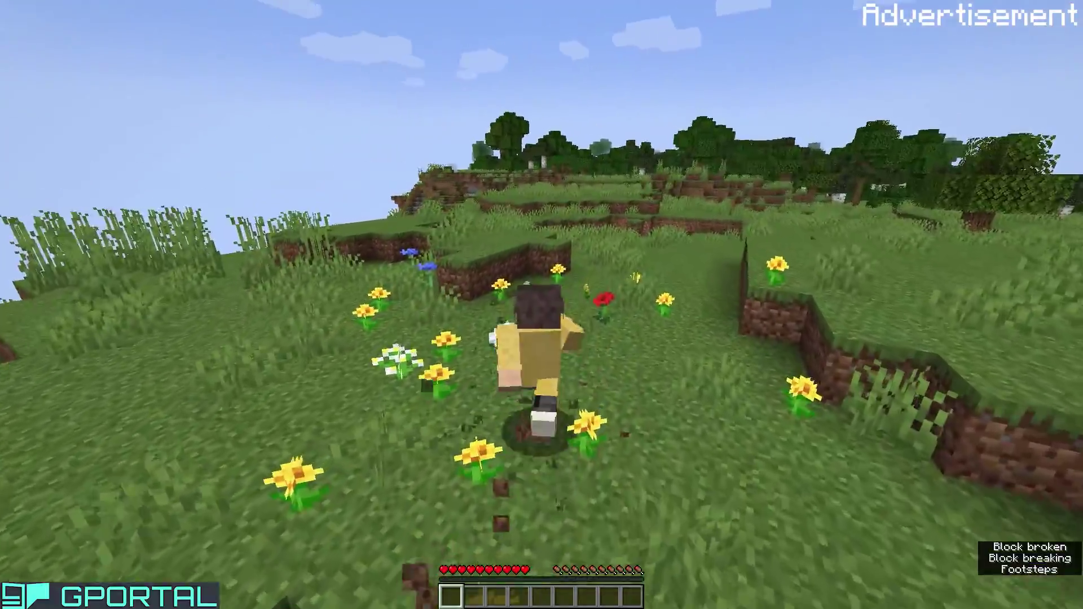
key("w")
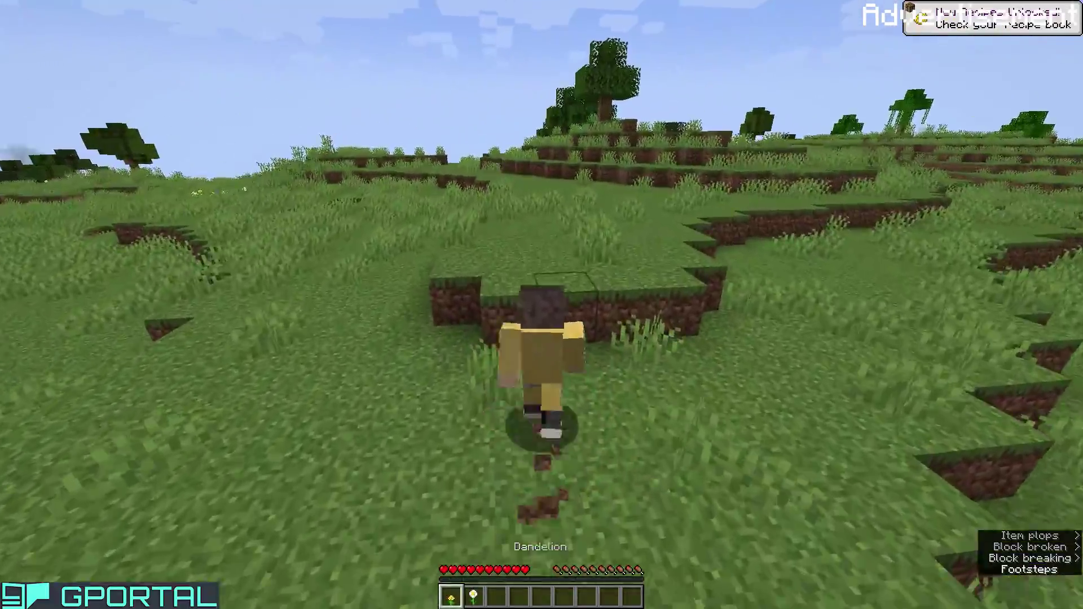
key("w")
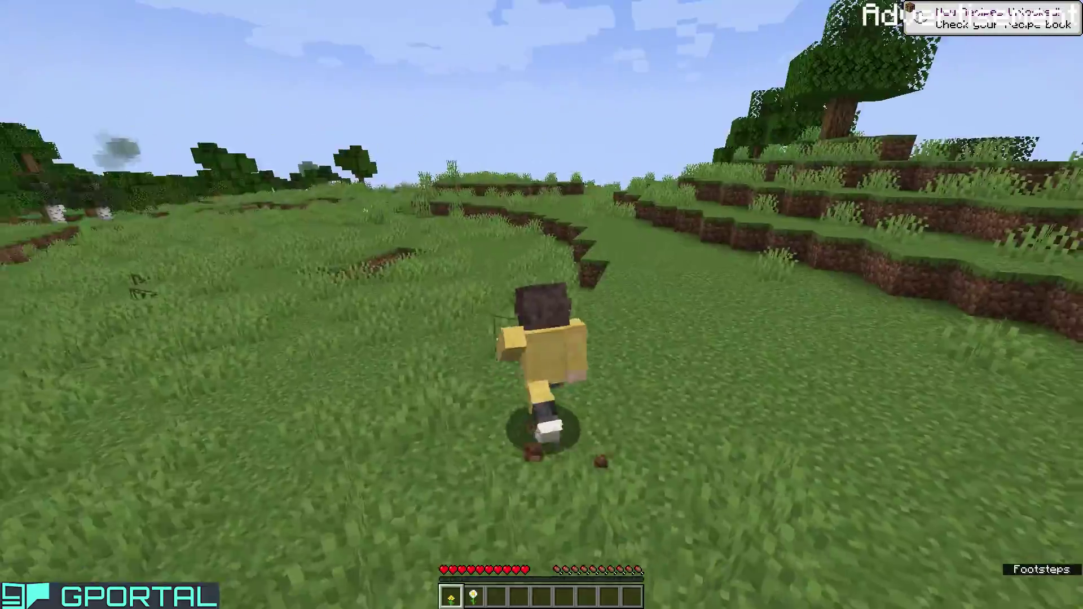
key("w")
key("F5")
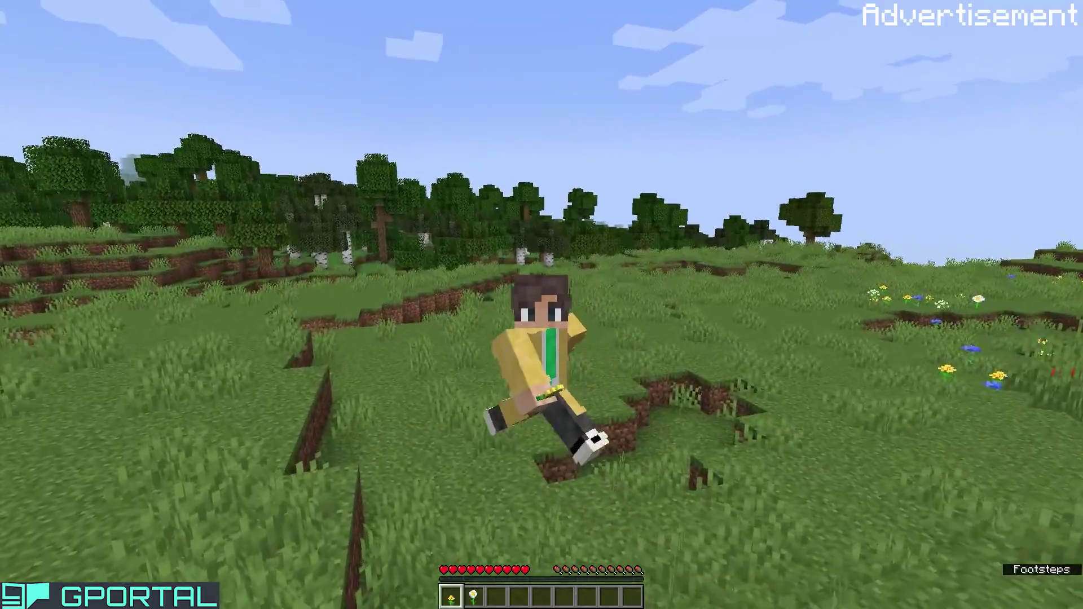
key("w")
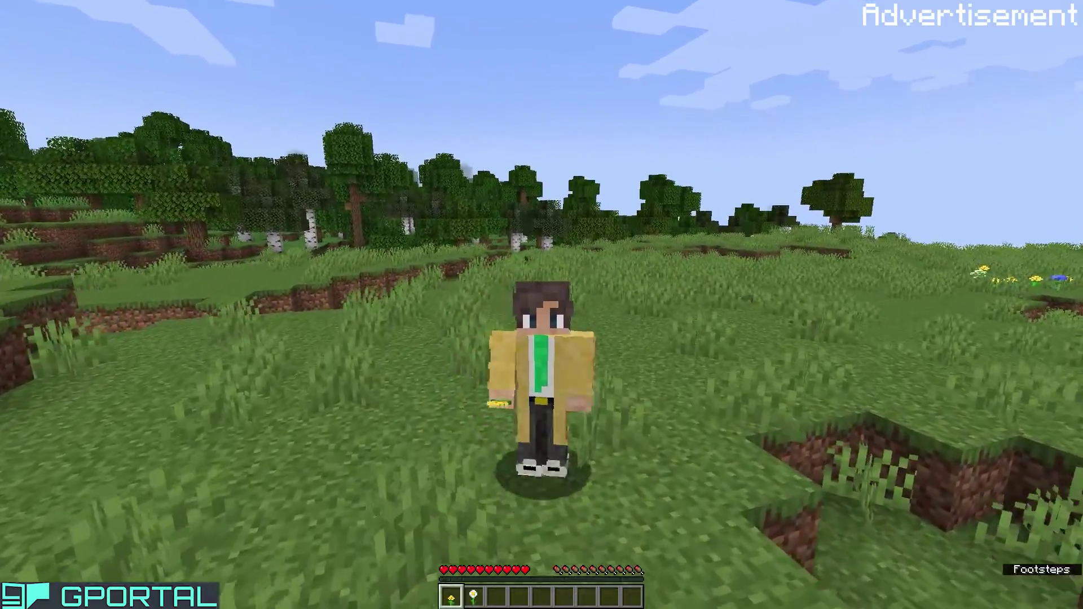
key("w")
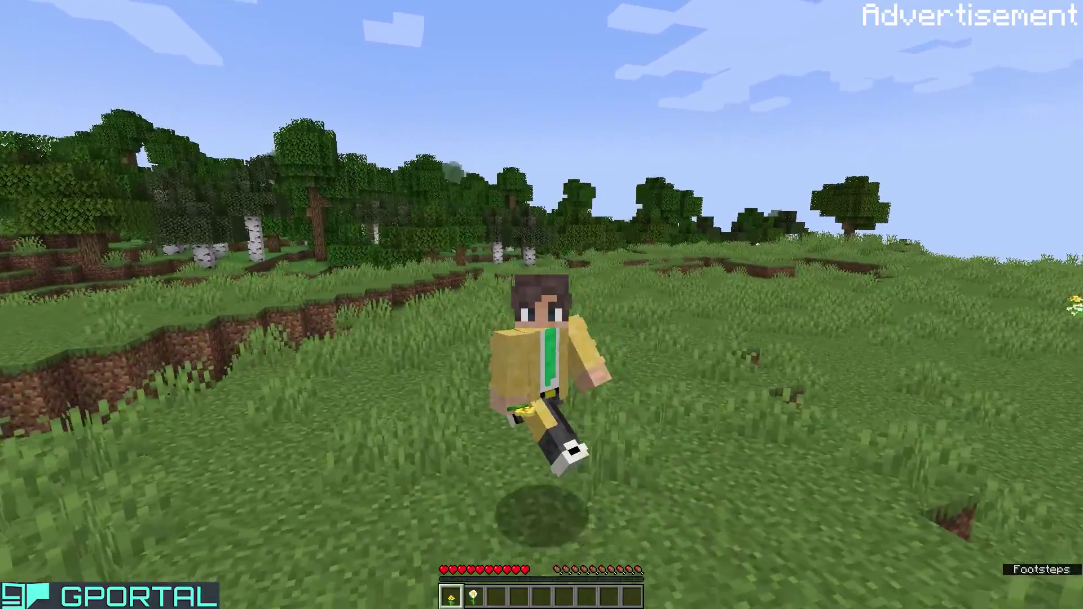
key("w")
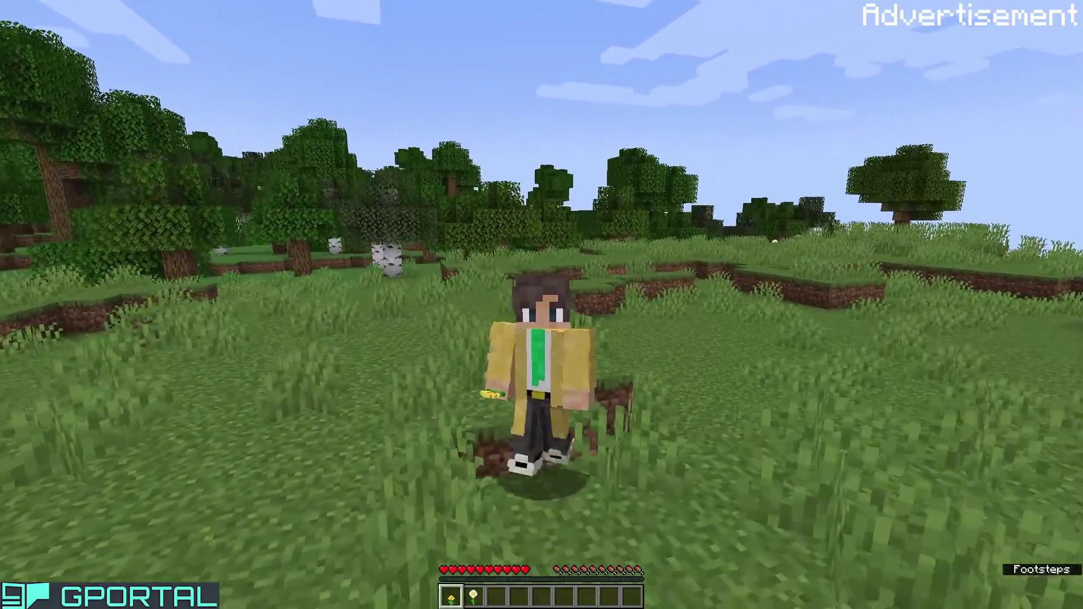
key("w")
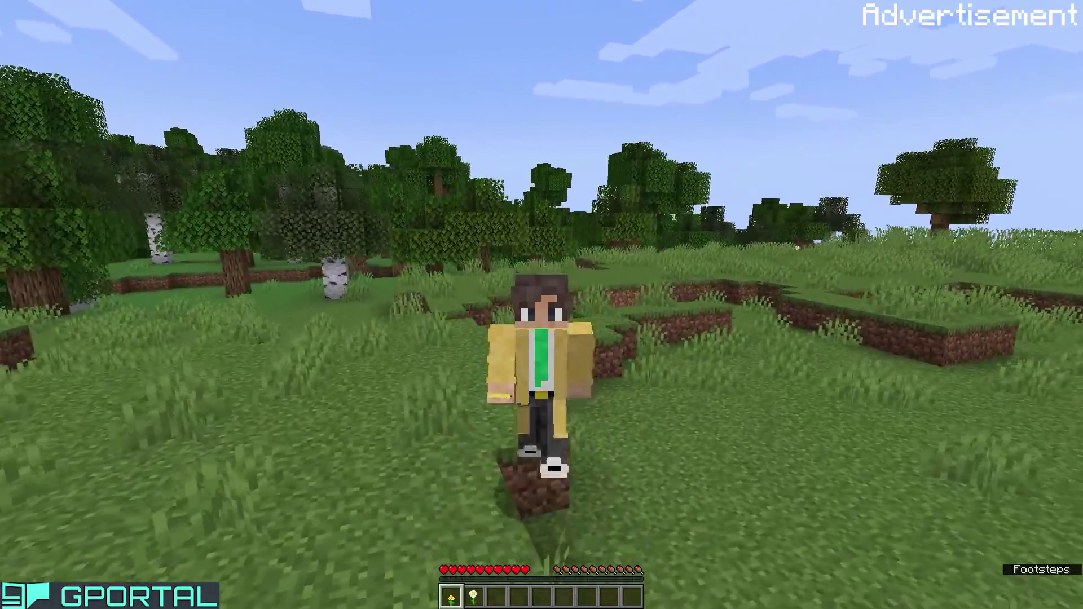